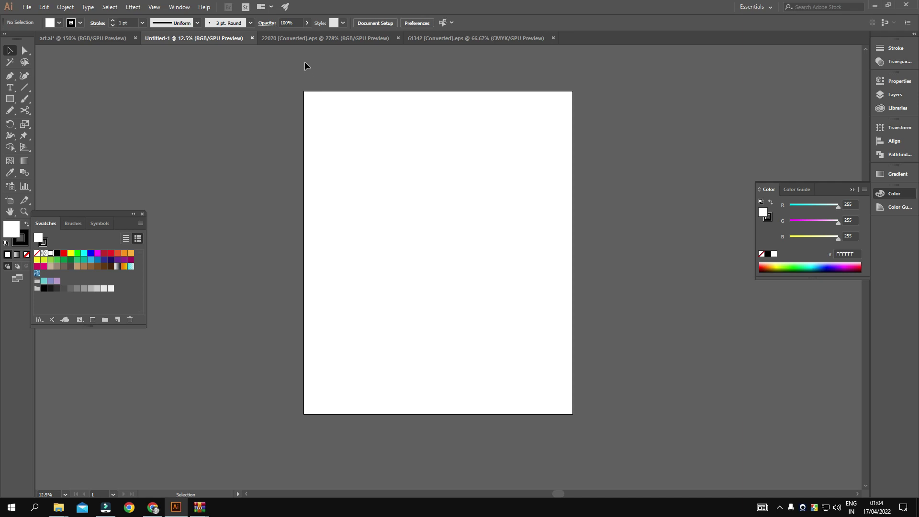
- Select all of the beach-chair artwork and group it with Ctrl+7
left_click(292, 40)
scroll(500, 224, "up", 1)
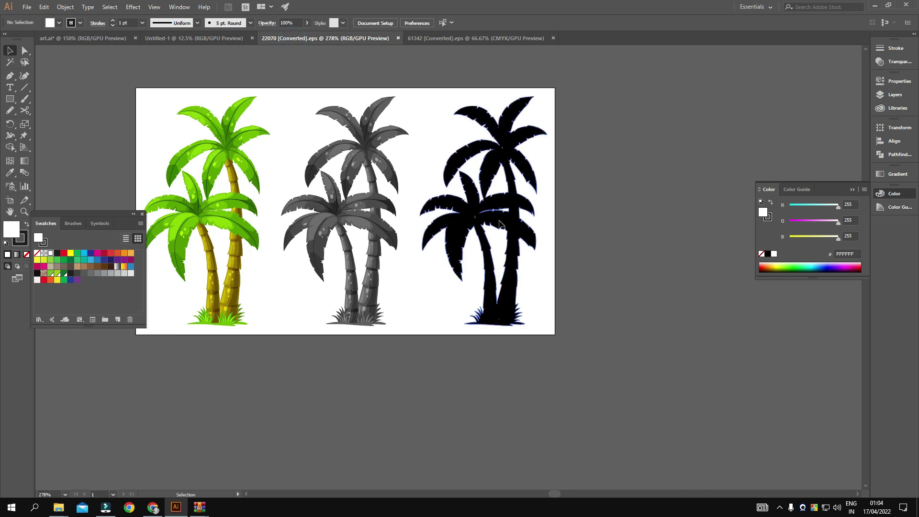
left_click(476, 38)
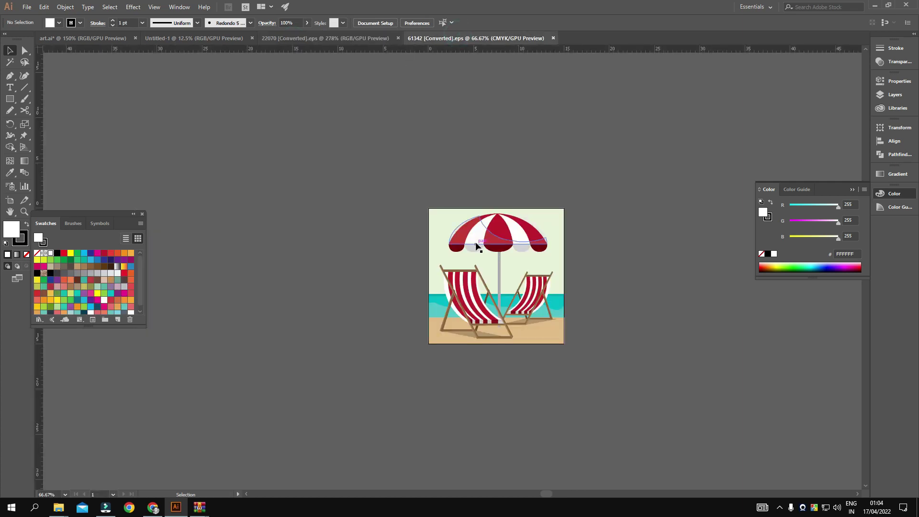
left_click_drag(381, 165, 584, 389)
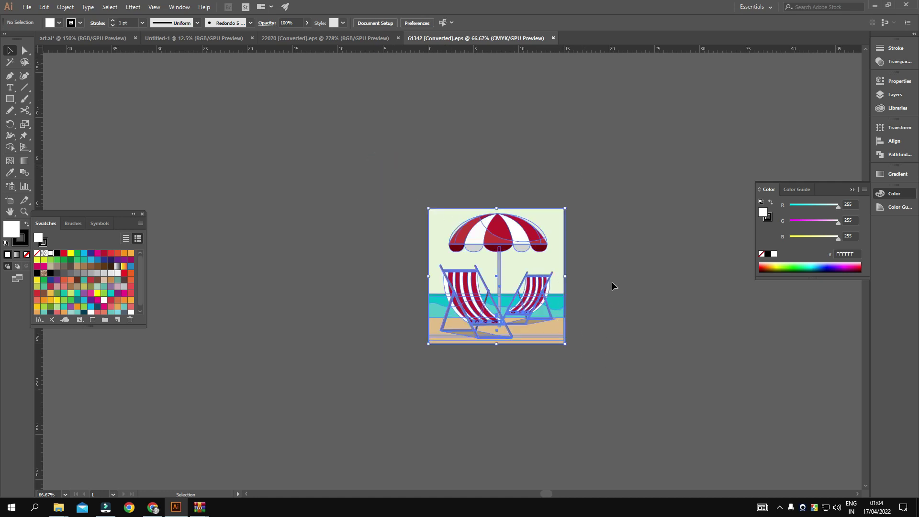
key("ctrl+7")
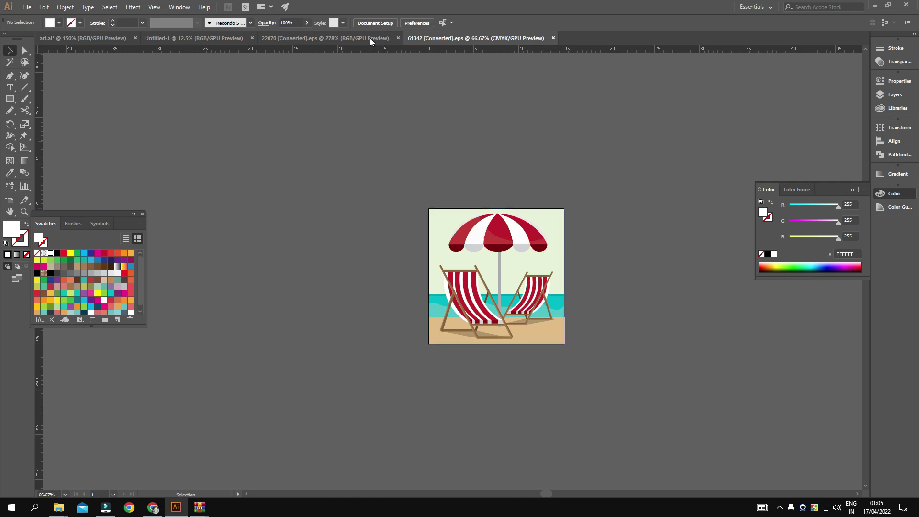
- In the palm-trees document, isolate the palm group and select its black silhouette
left_click(352, 40)
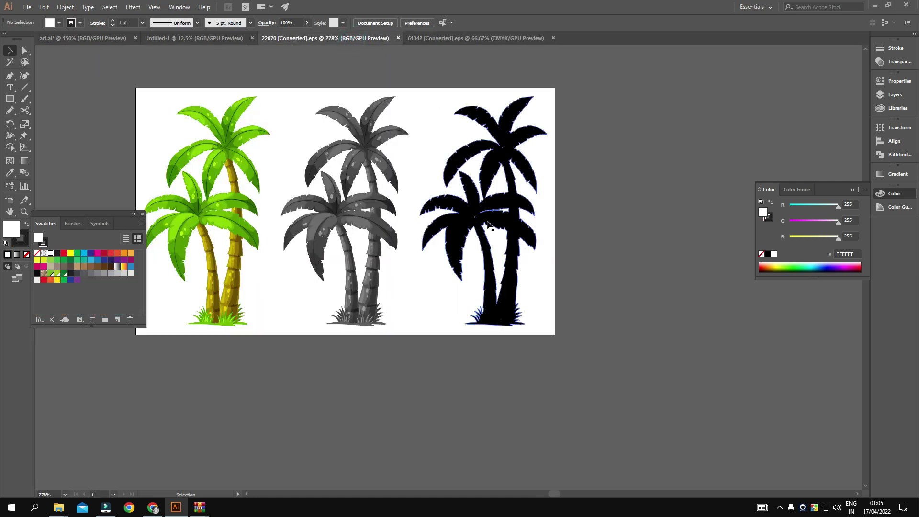
left_click(482, 224)
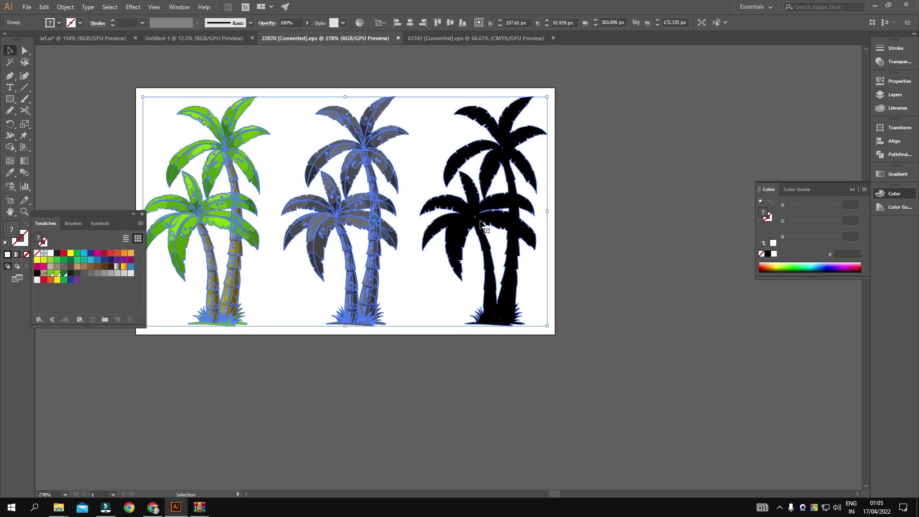
left_click(324, 61)
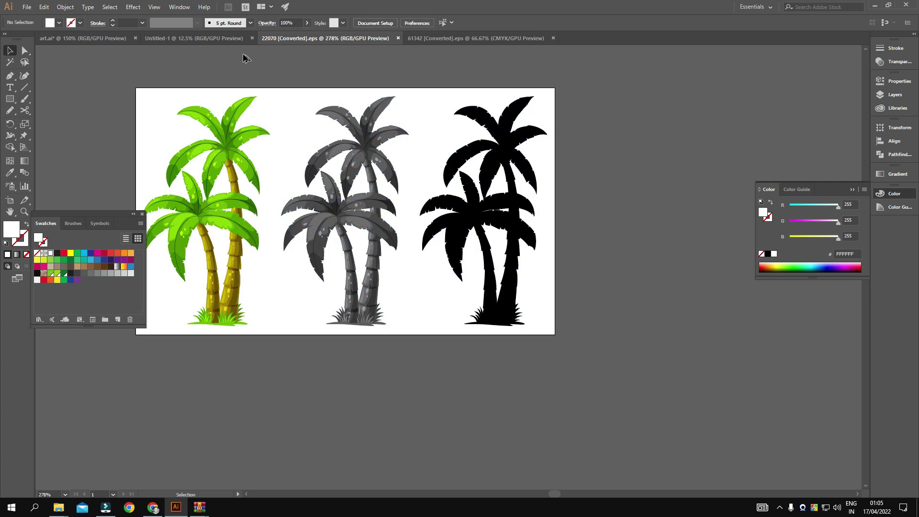
left_click(230, 39)
left_click(347, 38)
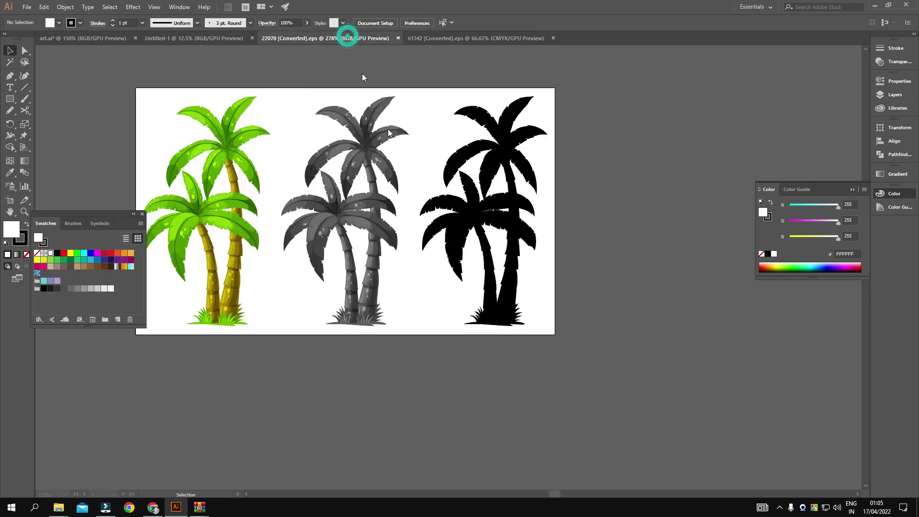
double_click(499, 158)
left_click(500, 158)
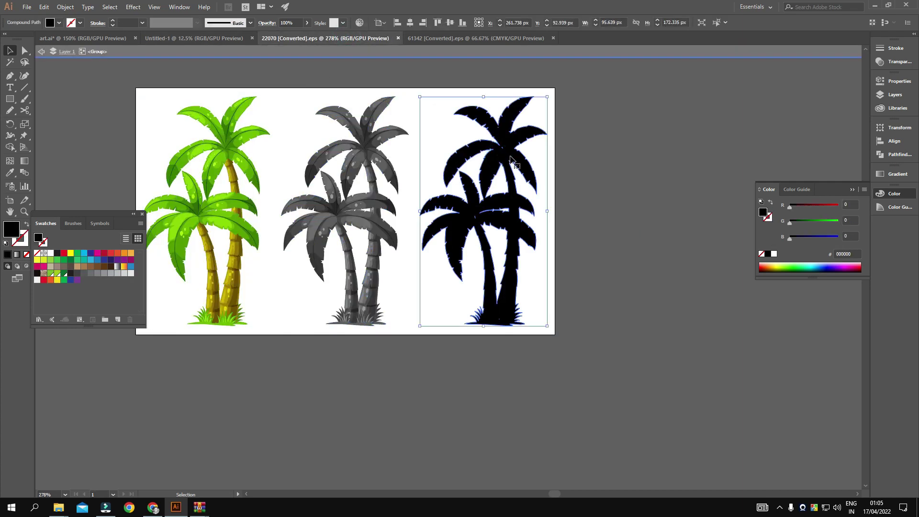
key("a")
key("v")
- Paste the palm-tree silhouette into Untitled-1, enlarge it, and move it left of the page
left_click(220, 36)
key("ctrl+v")
left_click_drag(452, 274, 551, 344)
left_click_drag(474, 259, 230, 238)
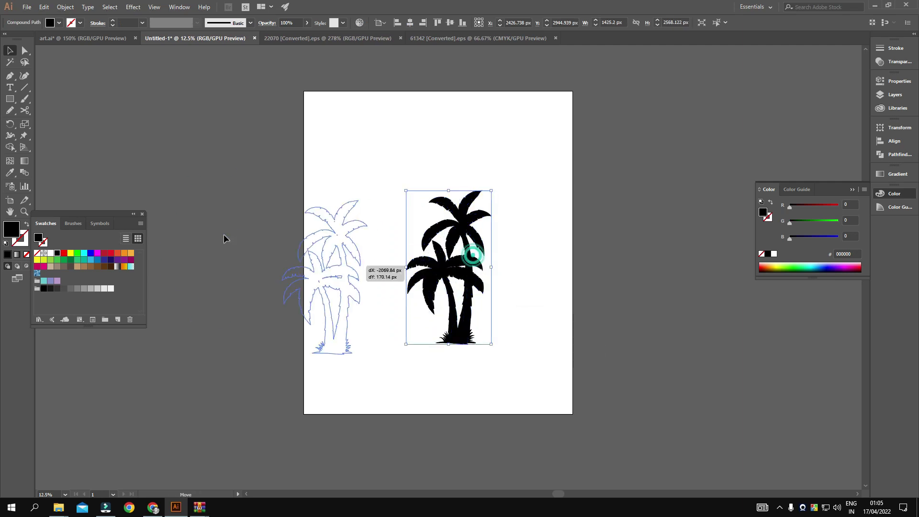
- Bring the umbrella-and-deck-chairs art onto the page and enlarge it to fill it
left_click(433, 41)
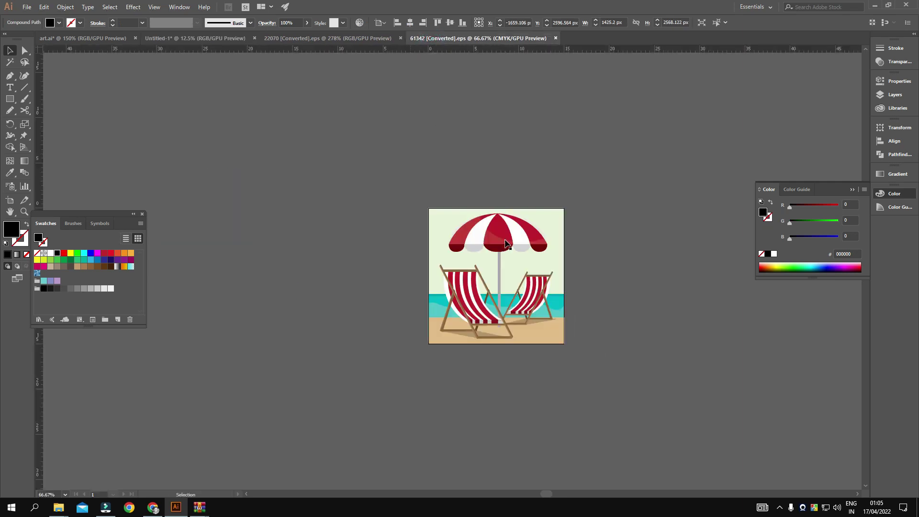
left_click(497, 290)
scroll(495, 288, "up", 5, "alt")
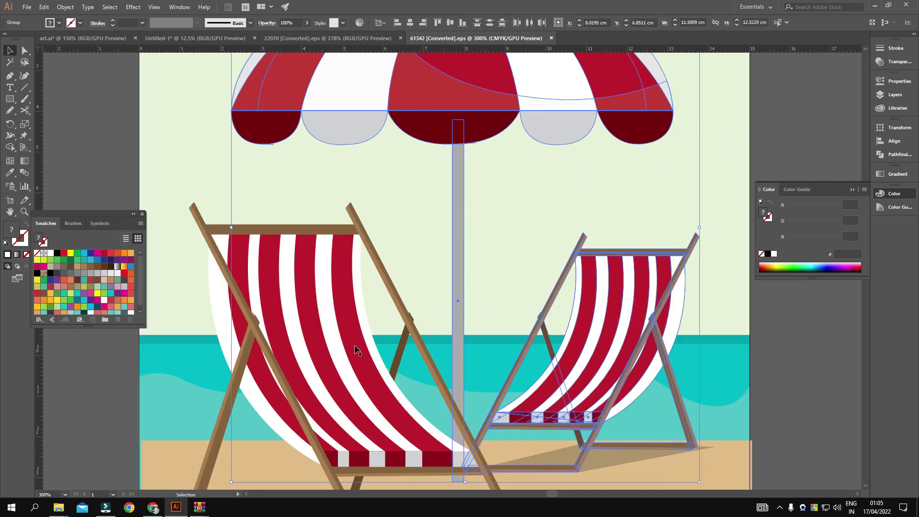
scroll(369, 322, "down", 3, "alt")
mouse_move(353, 327)
left_mouse_down()
mouse_move(197, 36)
mouse_move(410, 242)
left_mouse_up()
left_click_drag(450, 275, 533, 343)
- Separate the umbrella from the chairs by moving it off the page to the right
left_click(552, 279)
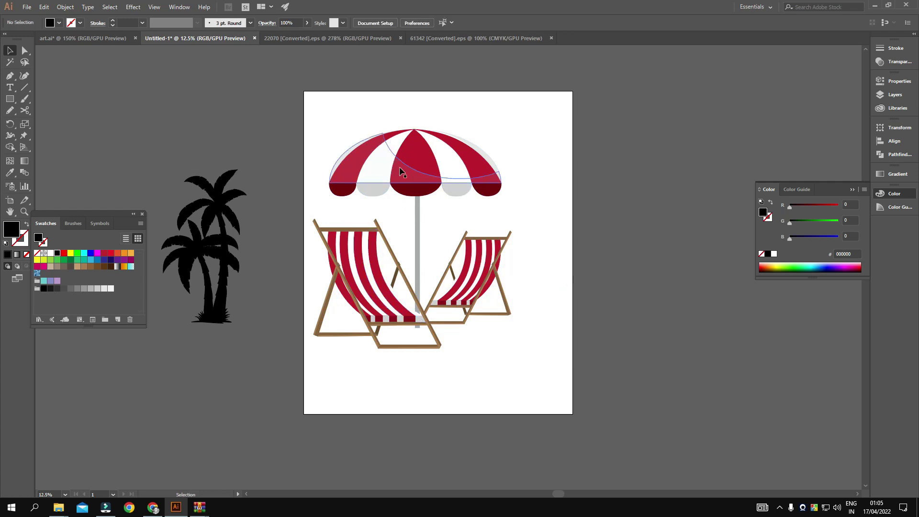
left_click(416, 181)
mouse_move(417, 181)
left_mouse_down()
mouse_move(658, 248)
mouse_move(556, 261)
left_mouse_up()
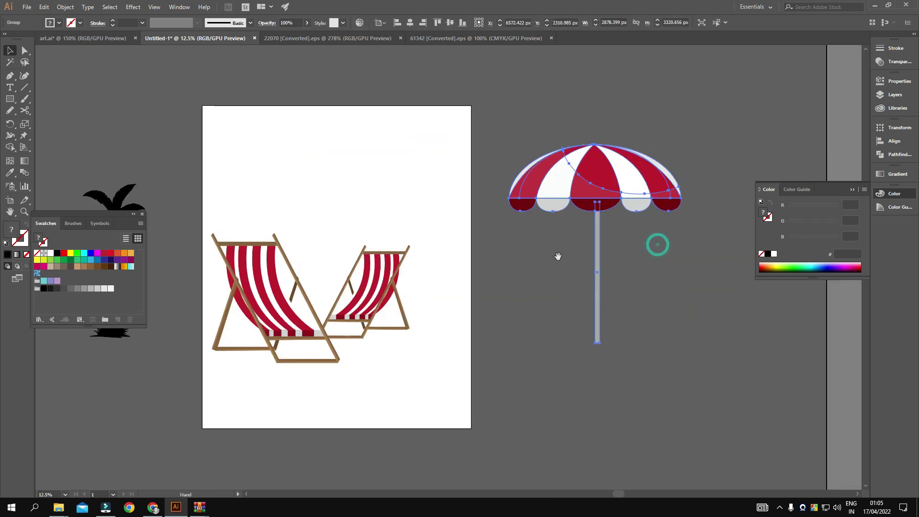
- Unite the umbrella pieces with Pathfinder and move the merged shape above the deck chairs
left_click_drag(648, 264, 616, 277)
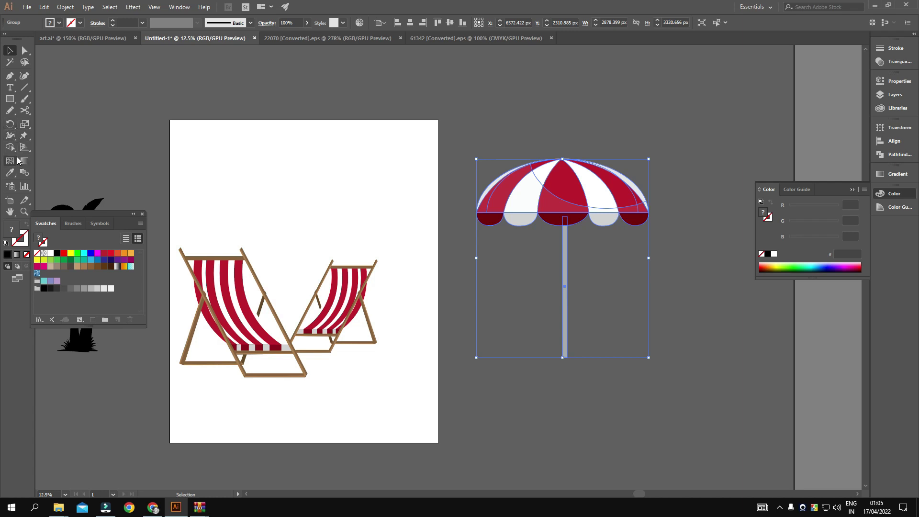
left_click(892, 157)
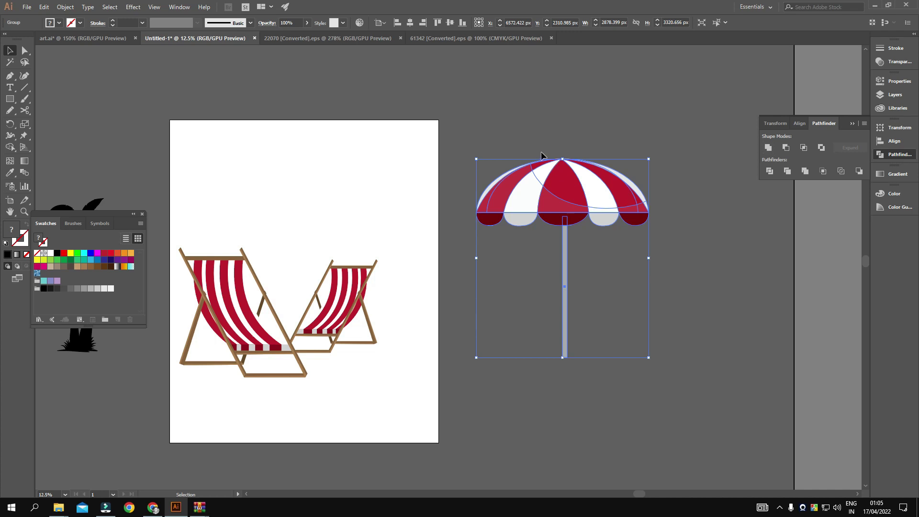
left_click(767, 148)
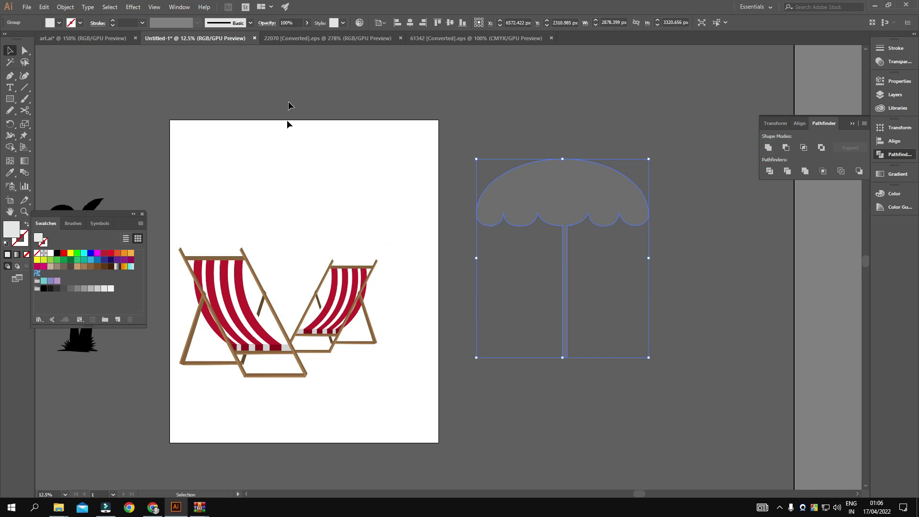
left_click_drag(564, 205, 349, 180)
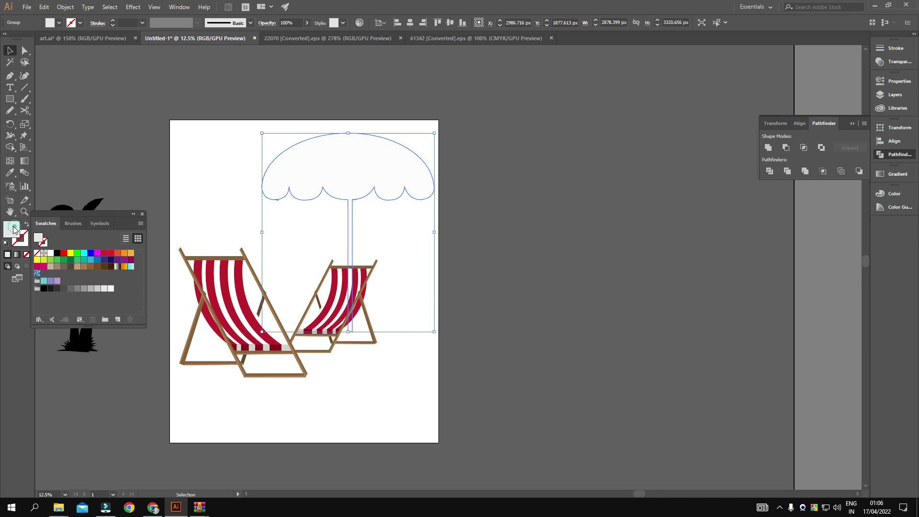
- Give the umbrella a new fill colour and move it off to the right of the page
double_click(12, 229)
left_click(335, 309)
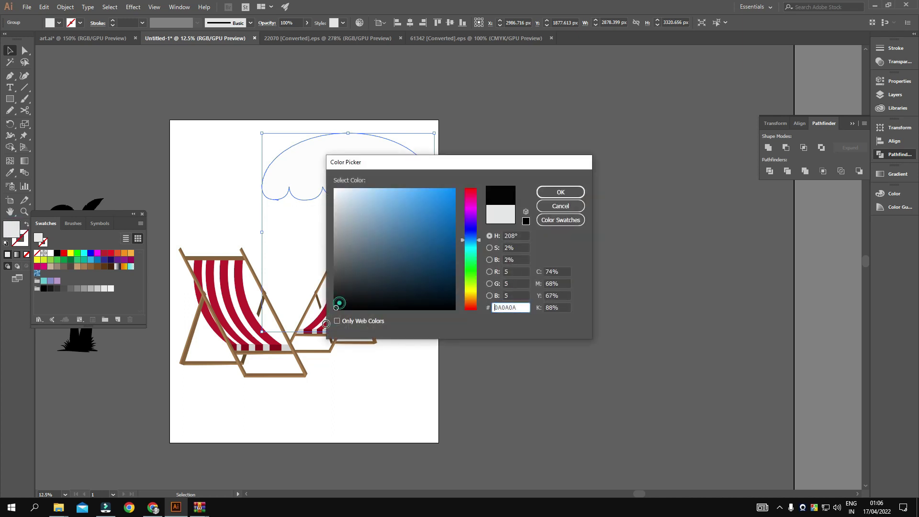
left_click(560, 197)
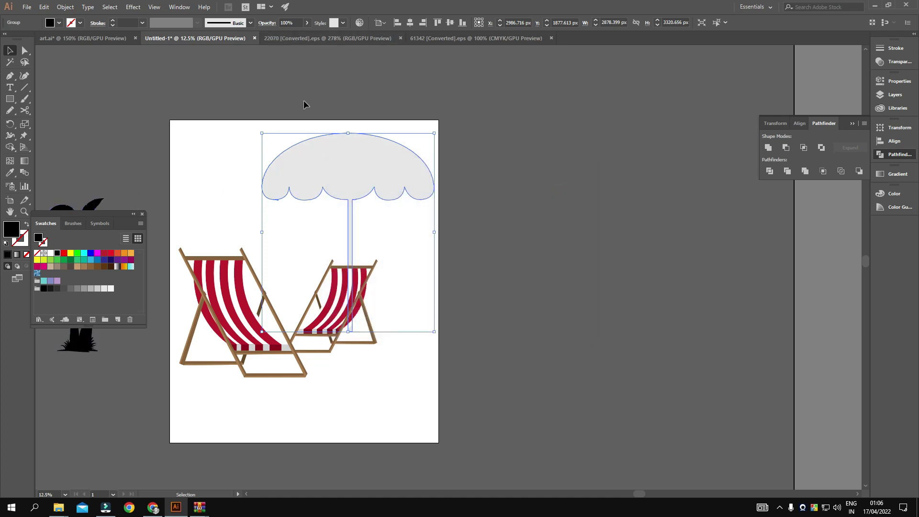
left_click_drag(352, 171, 395, 161)
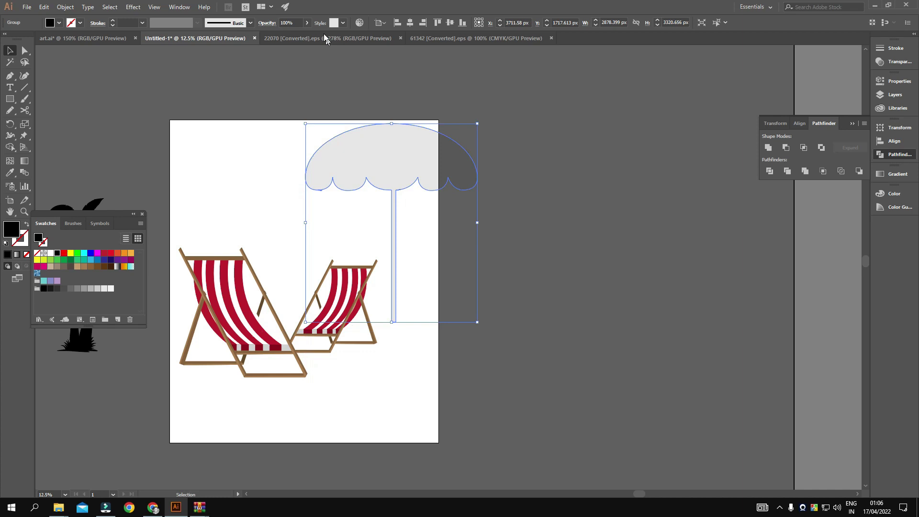
left_click(308, 23)
left_click(301, 32)
left_click_drag(410, 162, 579, 168)
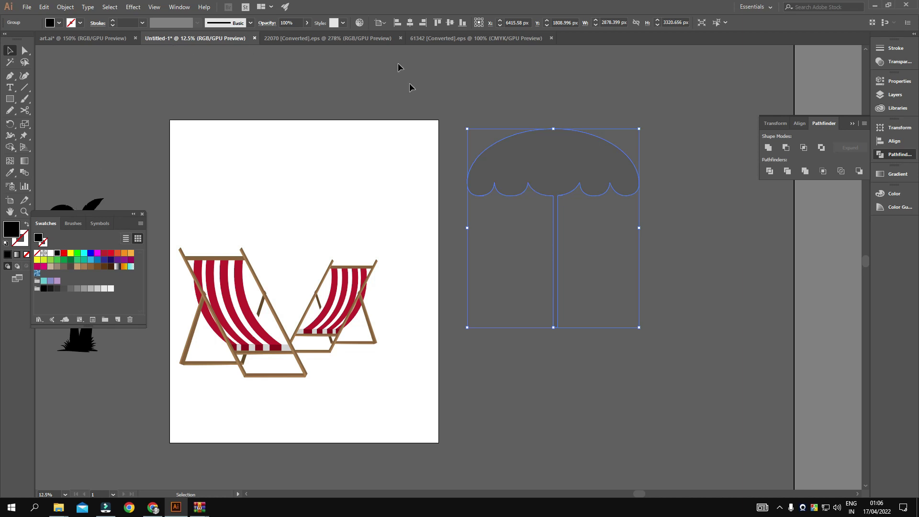
left_click(65, 7)
- Apply Offset Path to the umbrella, keeping it in place on the page
mouse_move(76, 224)
left_click(237, 261)
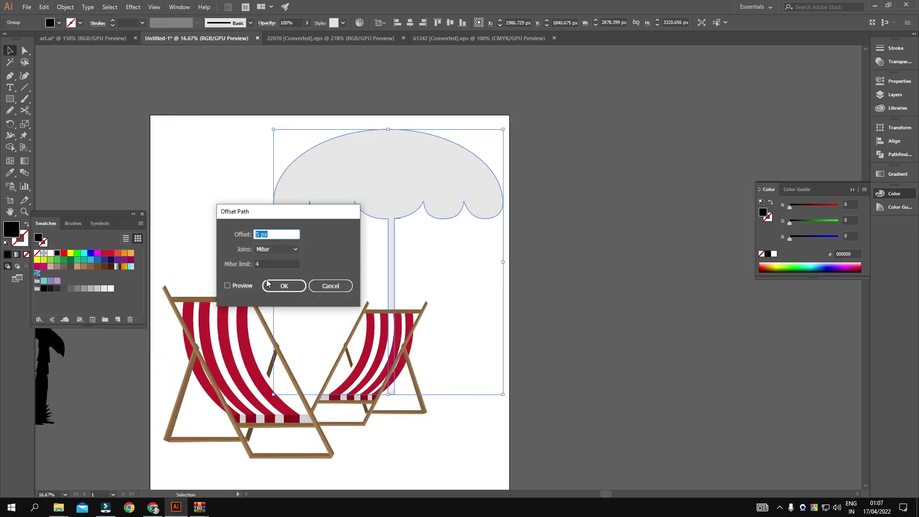
left_click(281, 285)
key("a")
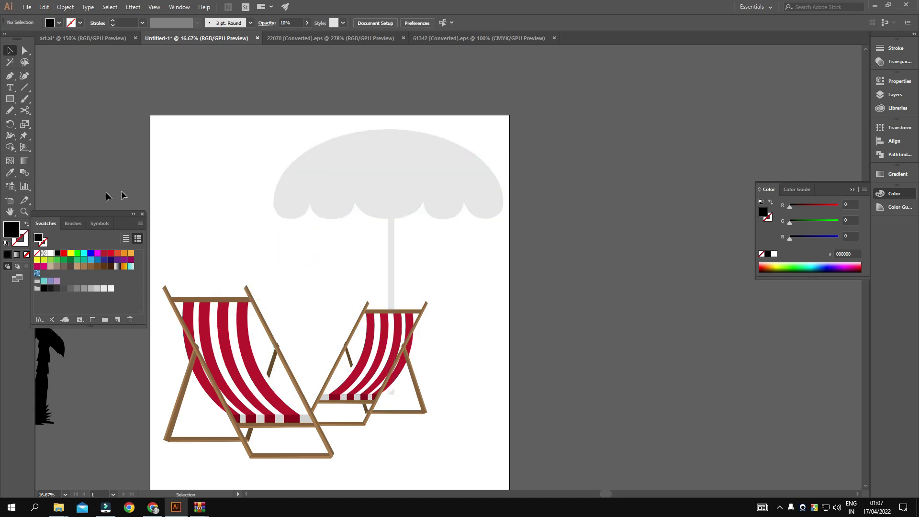
left_click_drag(386, 198, 421, 201)
key("a")
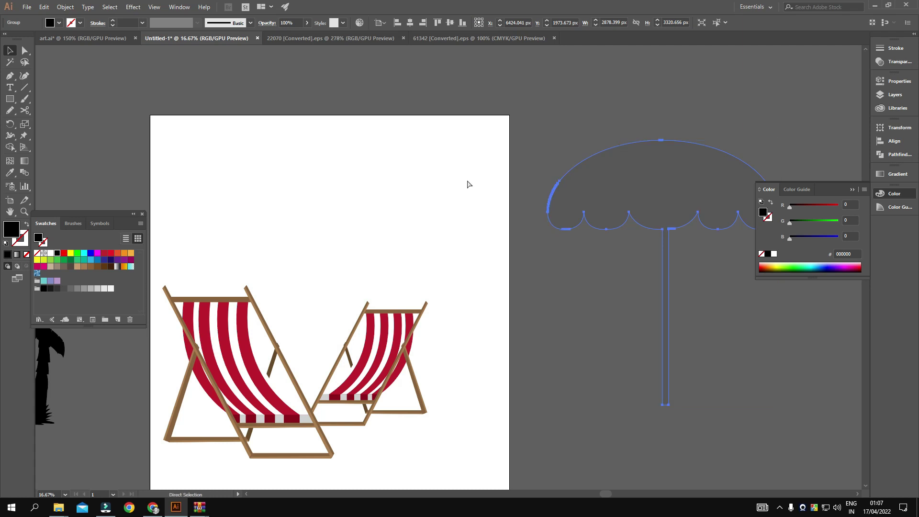
key("ctrl+z")
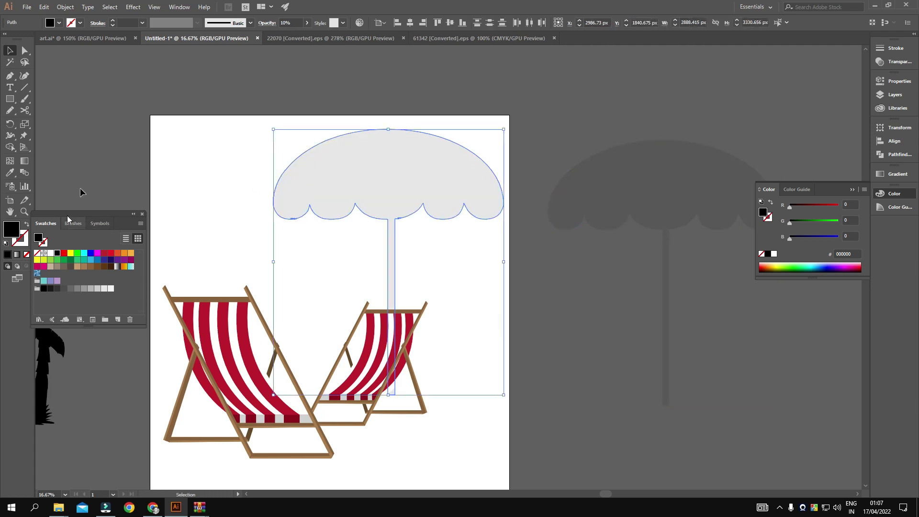
- Raise the umbrella's opacity to 100% and delete the faded duplicate umbrella
left_click(306, 22)
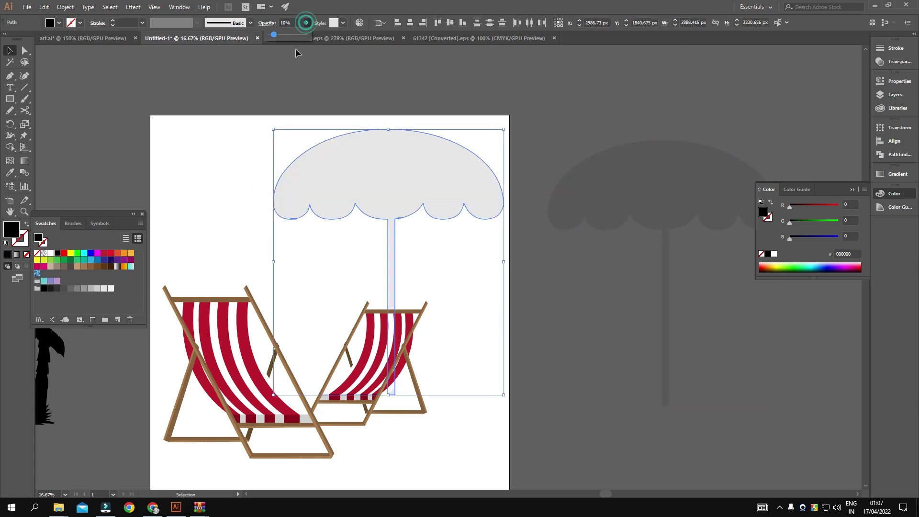
left_click_drag(274, 36, 360, 39)
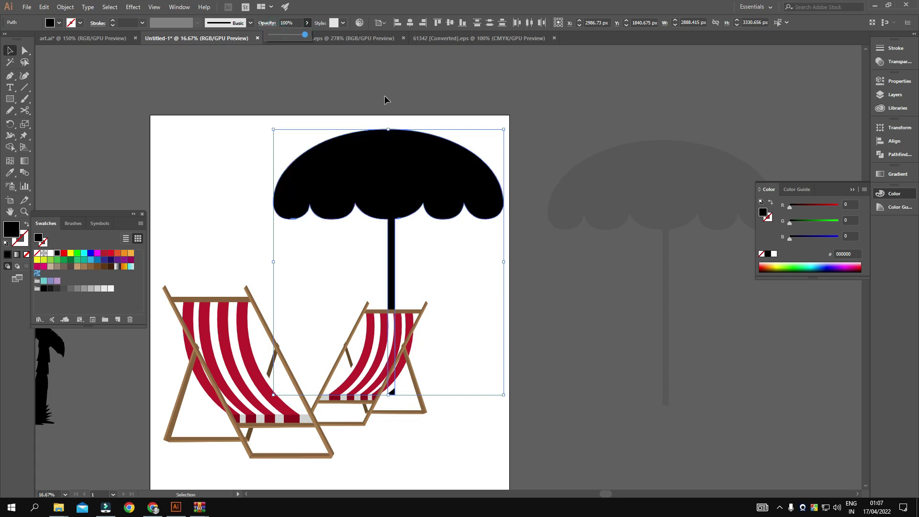
left_click(637, 188)
key("Delete")
left_click(448, 181)
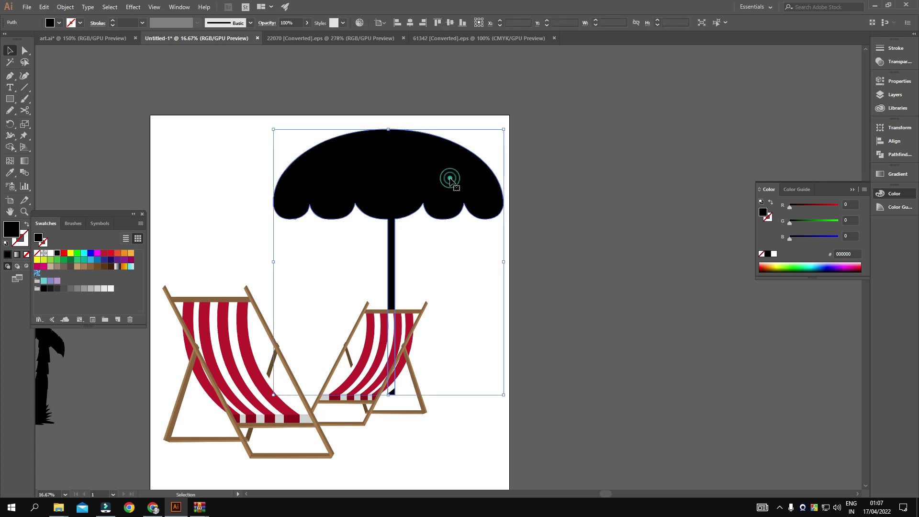
left_click_drag(456, 305, 555, 302)
left_click(567, 300)
- Reposition both deck chairs, setting the right chair higher than the left one
left_click(481, 344)
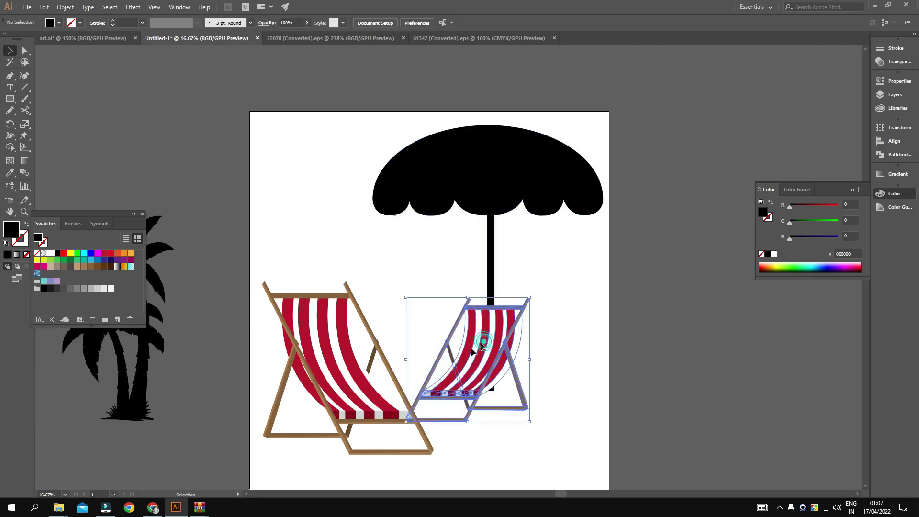
left_click(351, 368, "shift")
mouse_move(475, 373)
left_mouse_down()
mouse_move(668, 333)
mouse_move(644, 359)
left_mouse_up()
left_click(752, 351)
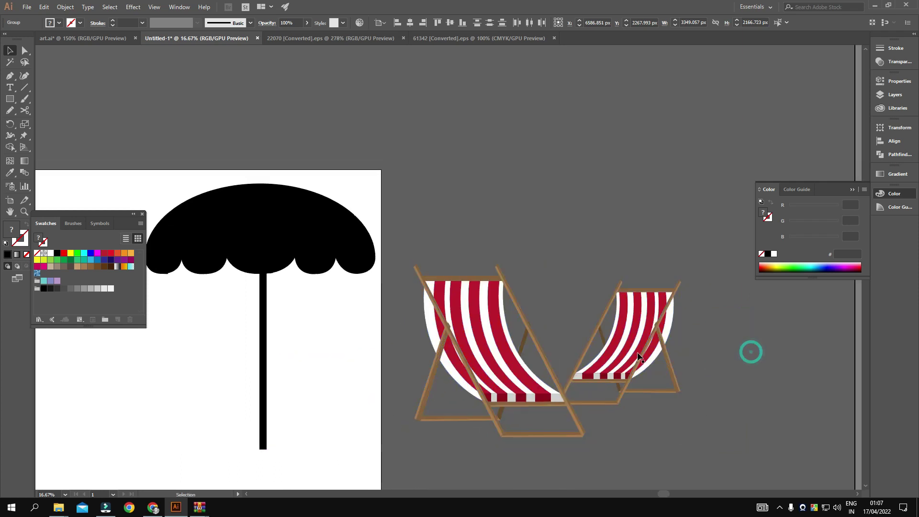
left_click(675, 291)
double_click(675, 291)
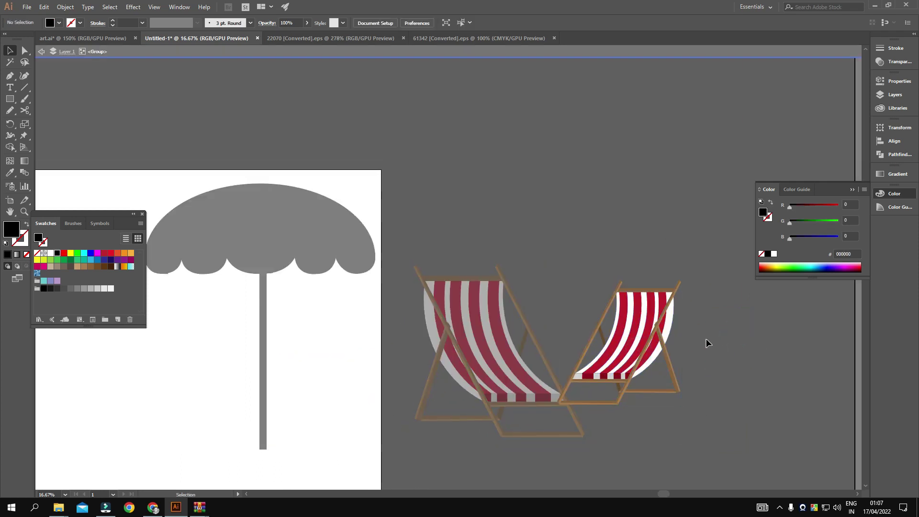
left_click(633, 338)
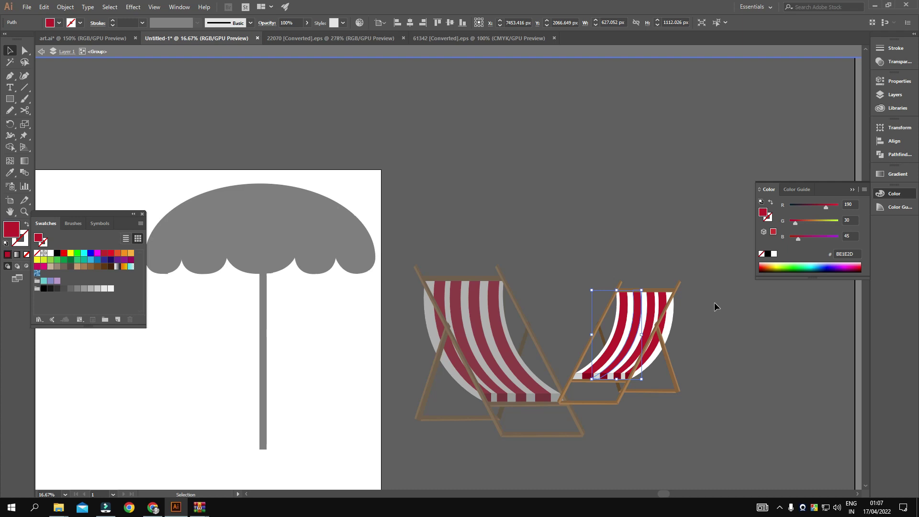
double_click(714, 302)
left_click_drag(649, 286, 652, 201)
left_click_drag(751, 314, 700, 349)
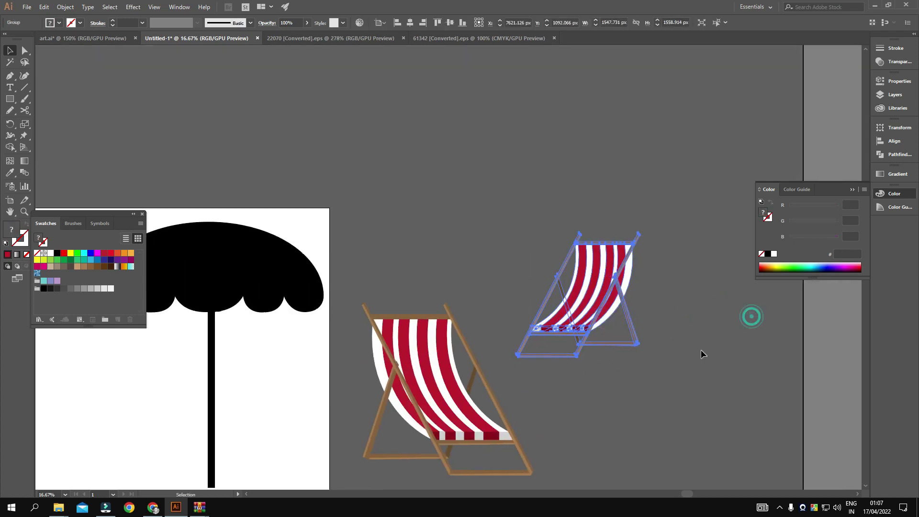
- Unite each striped deck chair into a single shape and fill both with black
left_click(899, 155)
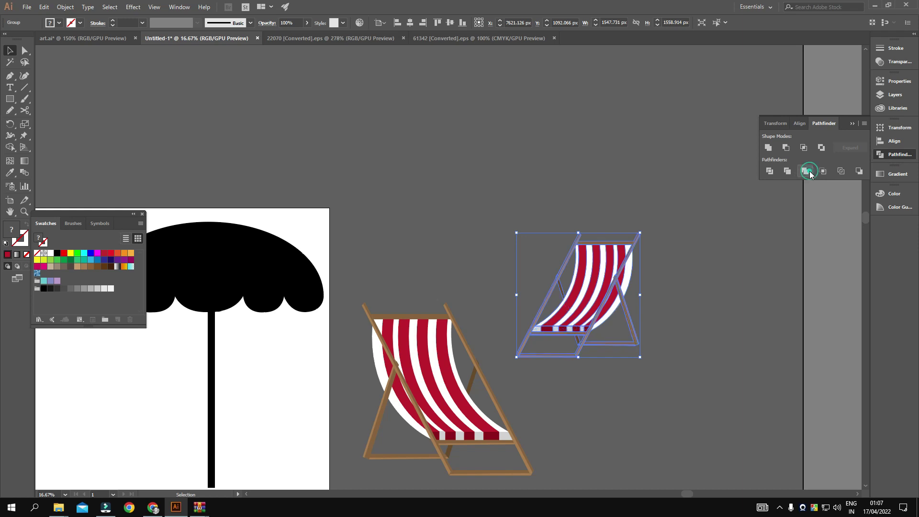
left_click(770, 150)
key("ctrl+z")
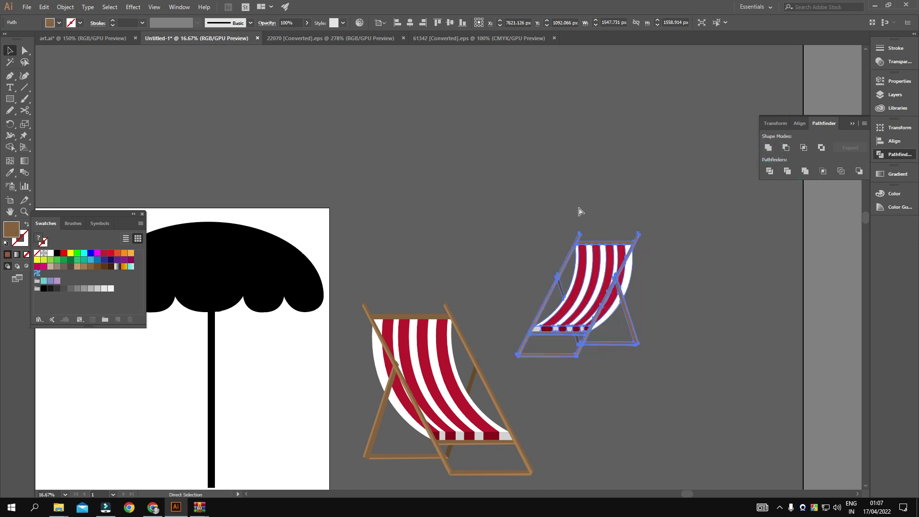
left_click(772, 151)
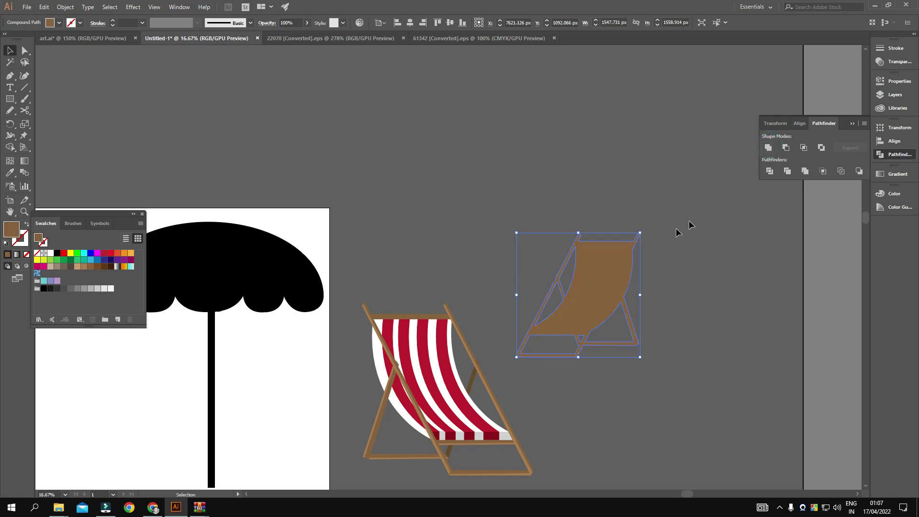
left_click(57, 253)
left_click_drag(417, 196, 417, 197)
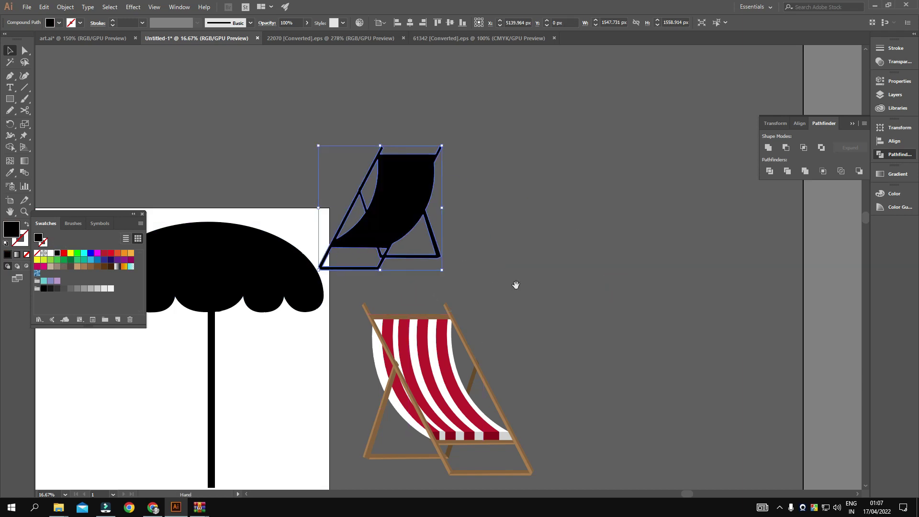
left_click_drag(516, 285, 686, 285)
left_click(686, 283)
left_click(644, 366)
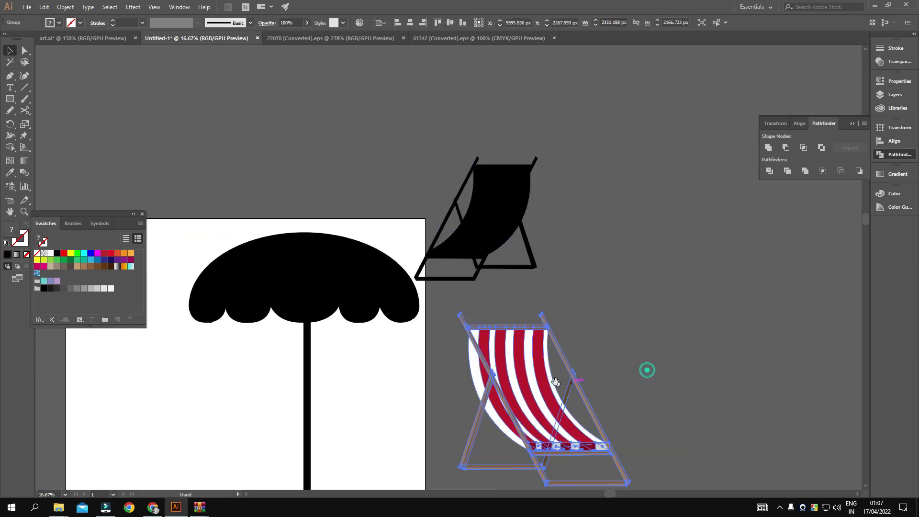
left_click_drag(644, 367, 553, 381)
left_click(768, 148)
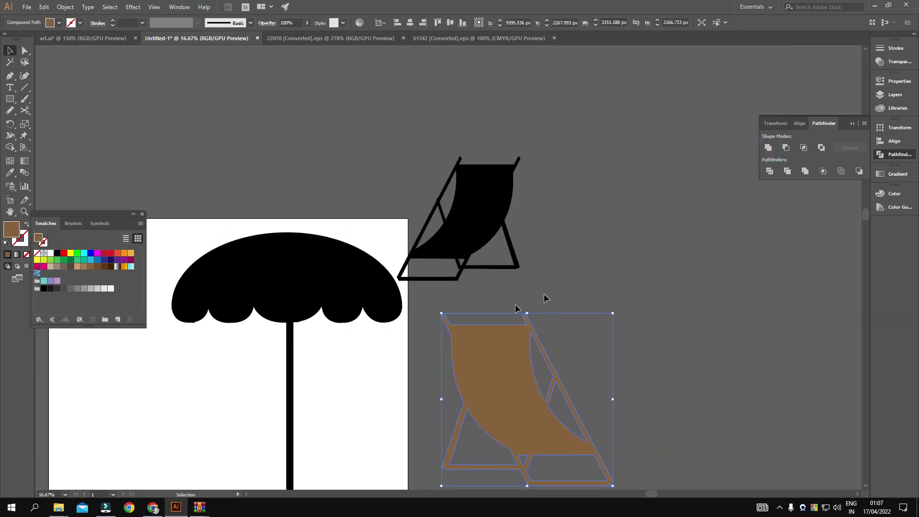
left_click(57, 254)
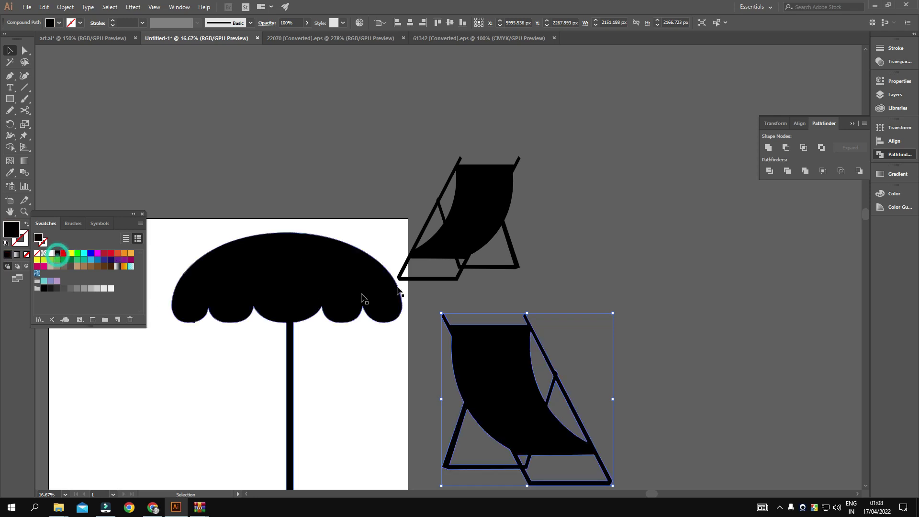
- Move the umbrella down-left beside the palm trees
key("ctrl+minus")
left_click_drag(557, 210, 426, 309)
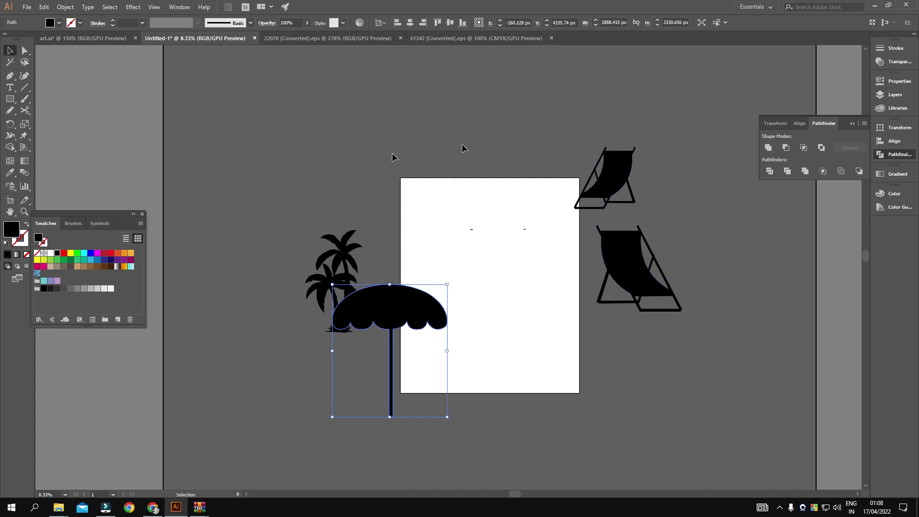
left_click_drag(279, 165, 655, 399)
- Delete the two stray short dashes from the artboard
left_click_drag(502, 348, 558, 346)
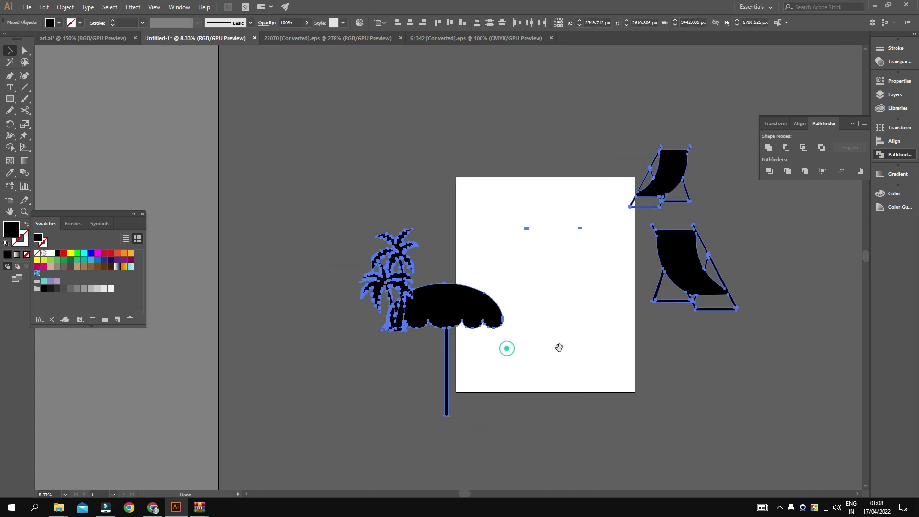
left_click_drag(698, 265, 555, 283)
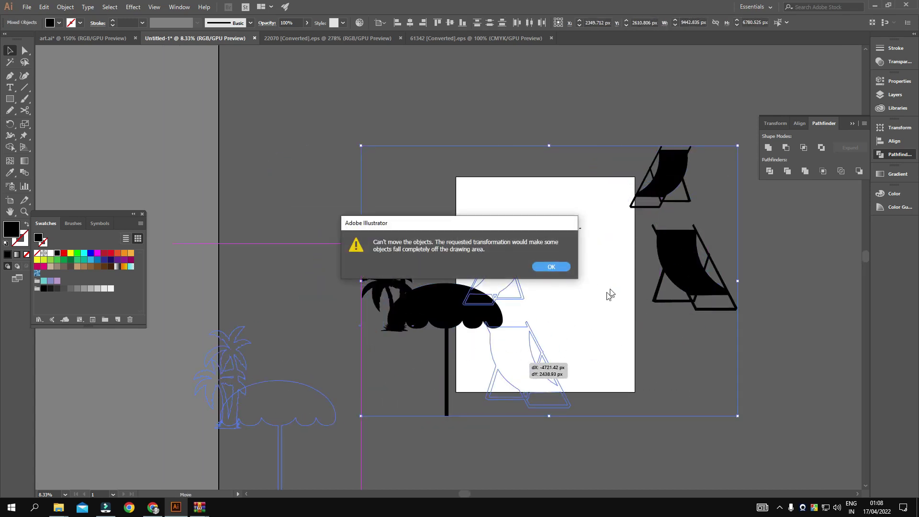
left_click(551, 267)
left_click(577, 260)
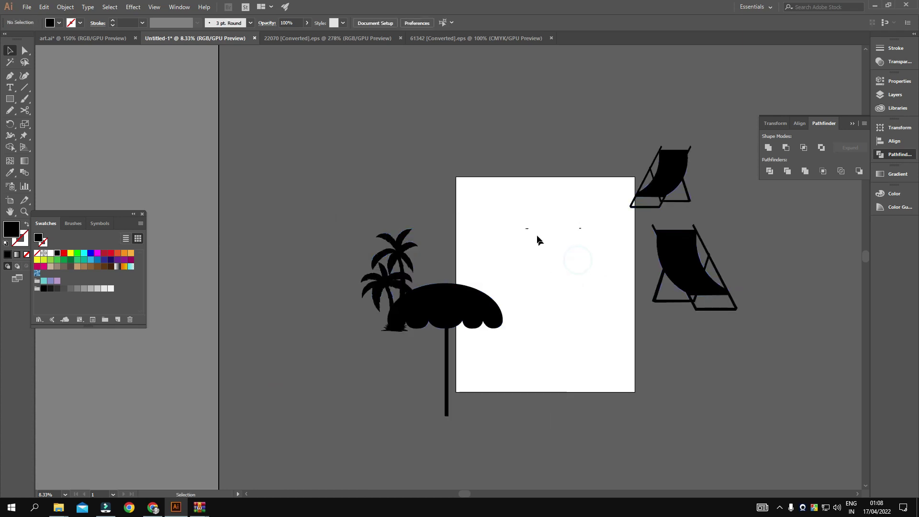
scroll(575, 272, "up", 5)
left_click_drag(575, 272, 542, 329)
left_click_drag(267, 195, 431, 309)
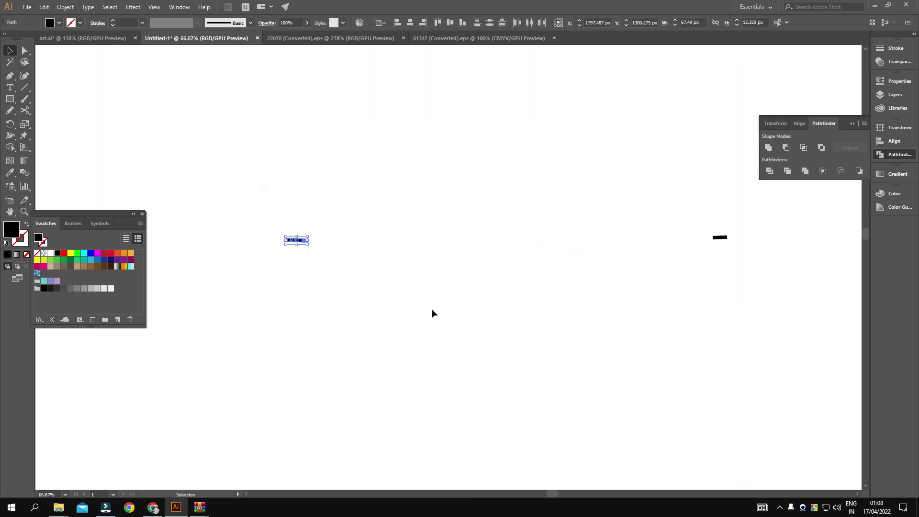
key("Delete")
left_click_drag(562, 197, 820, 338)
key("Delete")
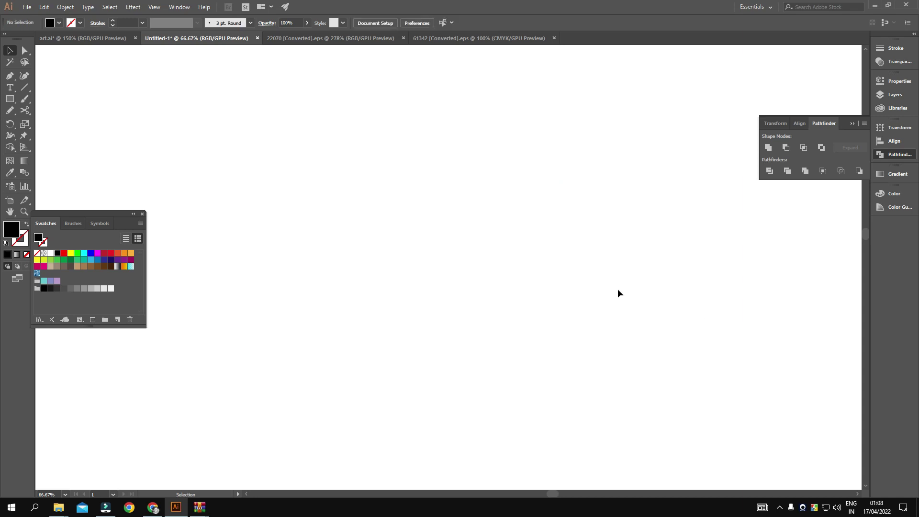
- Move the small deck chair beside the umbrella and try scaling the large chair down
scroll(550, 252, "down", 5)
left_click_drag(557, 254, 500, 232)
scroll(501, 231, "down", 2)
mouse_move(393, 300)
left_mouse_down()
mouse_move(450, 293)
mouse_move(533, 256)
left_mouse_up()
left_click_drag(625, 165, 565, 271)
left_click(618, 246)
mouse_move(630, 219)
left_mouse_down()
mouse_move(640, 251)
mouse_move(594, 282)
left_mouse_up()
key("ctrl+z")
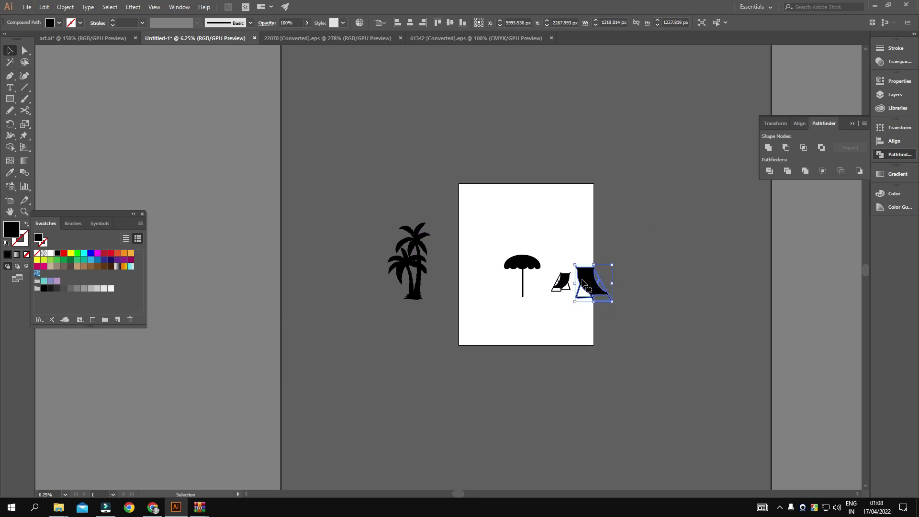
- Place the umbrella and both chairs together to the left of the artboard
mouse_move(489, 242)
left_mouse_down()
mouse_move(613, 300)
mouse_move(447, 323)
left_mouse_up()
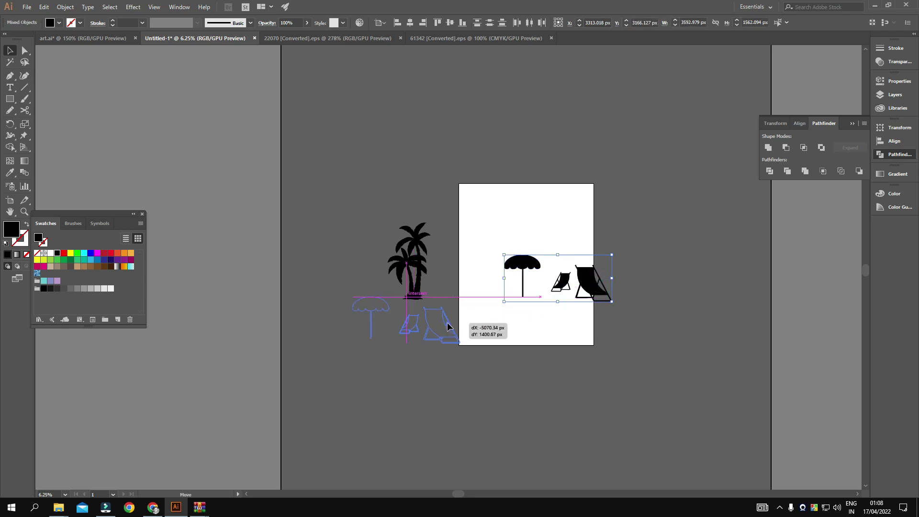
left_click(546, 266)
key("ctrl+plus")
scroll(484, 263, "up", 1)
left_click_drag(293, 273, 509, 273)
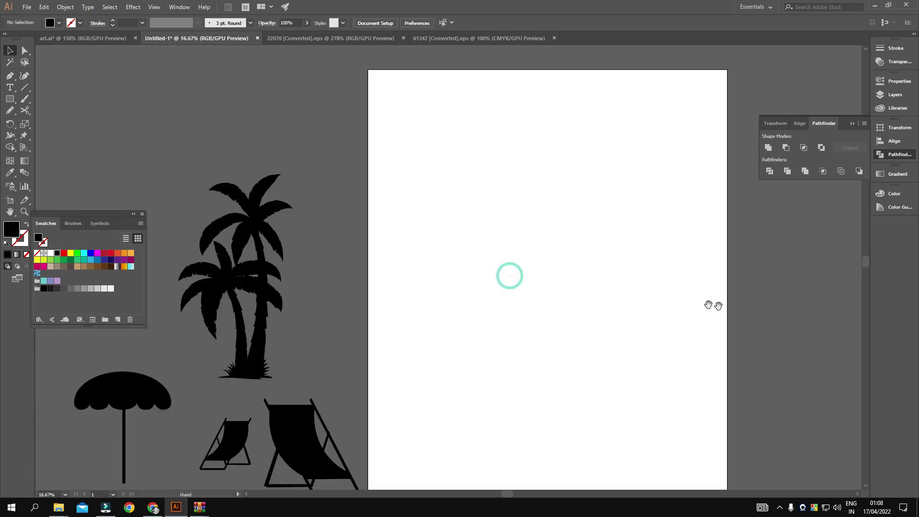
key("ctrl+minus")
left_click_drag(590, 278, 565, 278)
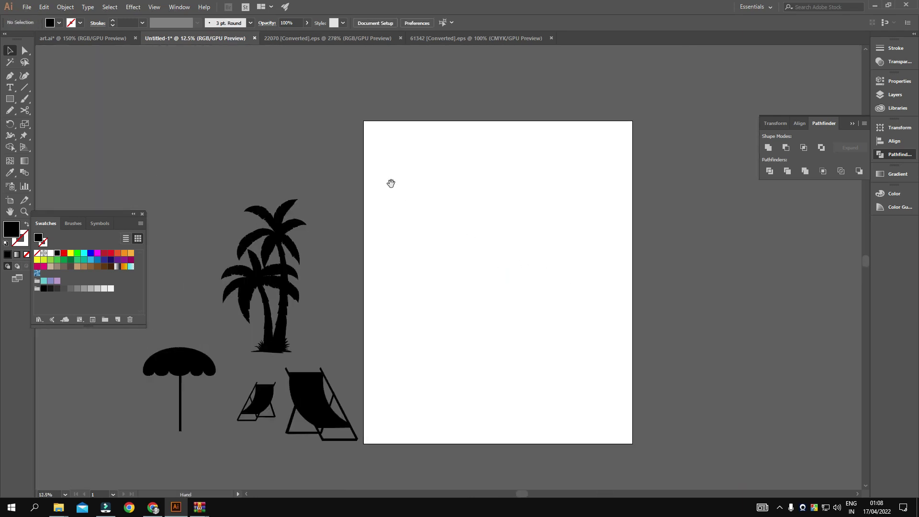
- With the Ellipse tool, draw a large circle on the artboard and a small one at upper left
right_click(10, 99)
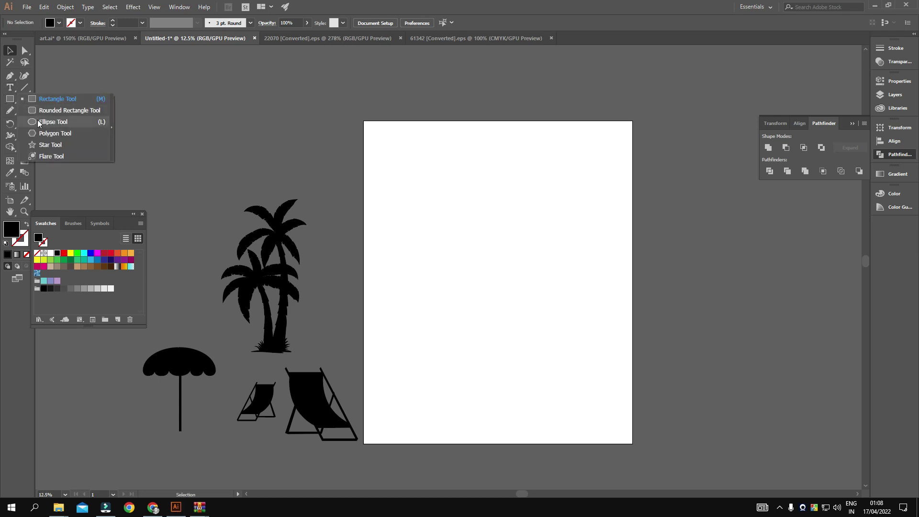
left_click(38, 122)
left_click(9, 51)
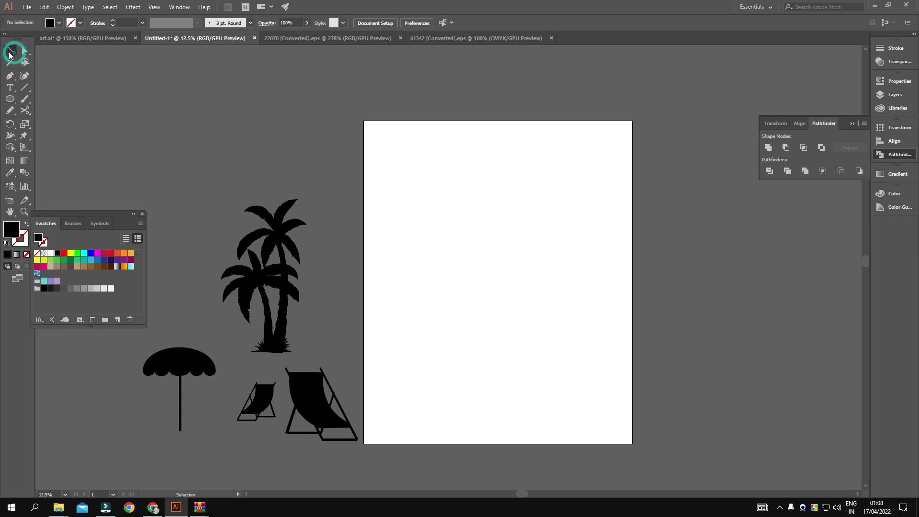
left_click(9, 99)
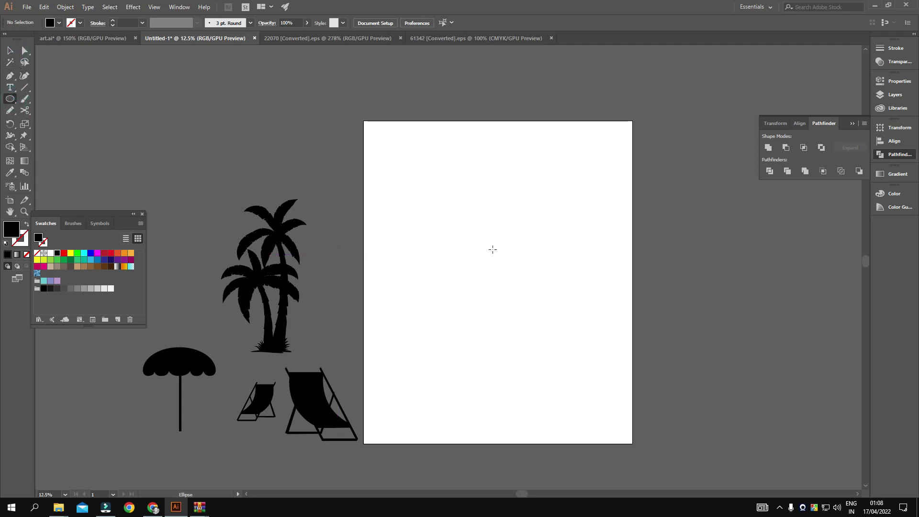
mouse_move(500, 271)
left_mouse_down()
mouse_move(536, 328)
mouse_move(577, 364)
left_mouse_up()
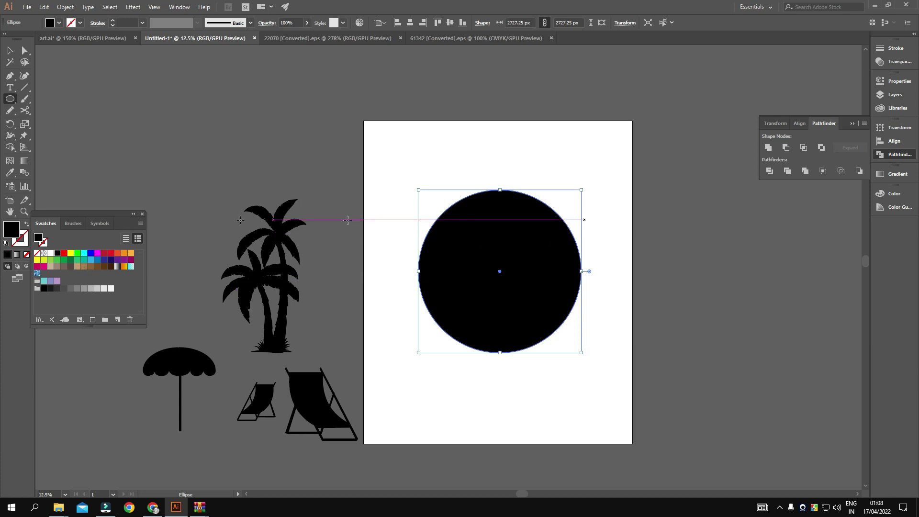
mouse_move(185, 128)
left_mouse_down()
mouse_move(203, 144)
mouse_move(243, 127)
left_mouse_up()
- Fill the left small circle with a red-orange colour
key("v")
left_click(189, 140)
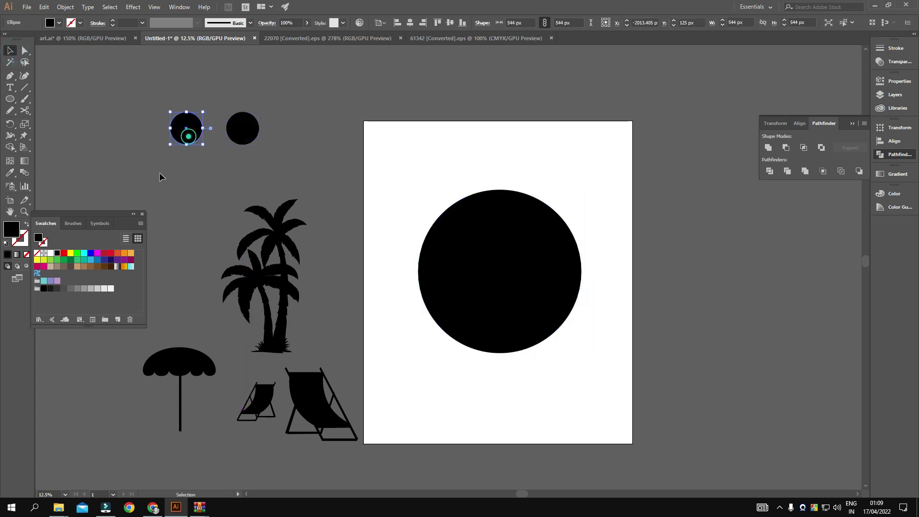
double_click(12, 231)
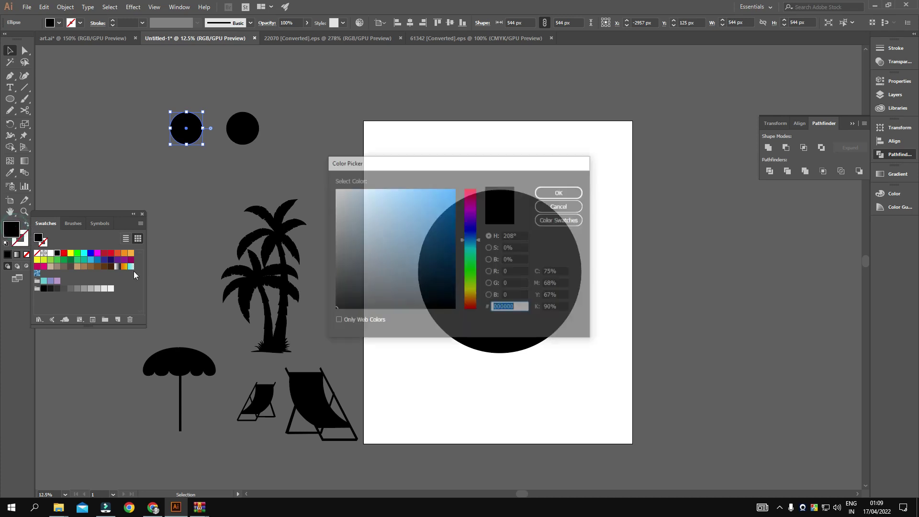
left_click_drag(471, 286, 472, 306)
mouse_move(443, 203)
left_mouse_down()
mouse_move(445, 215)
mouse_move(434, 214)
left_mouse_up()
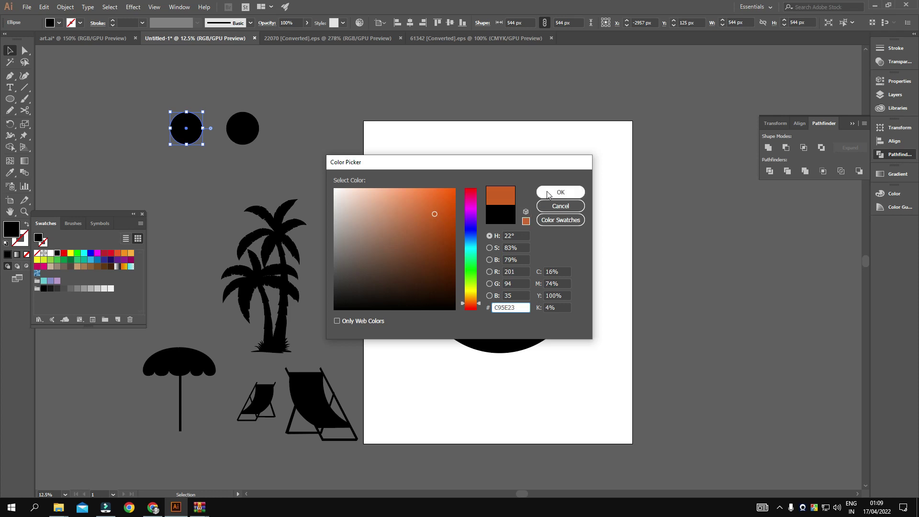
left_click_drag(477, 307, 477, 310)
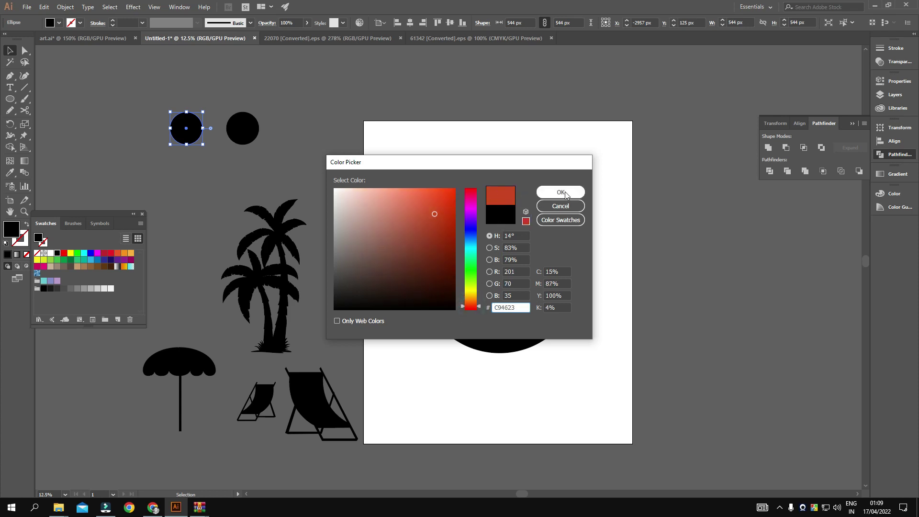
left_click(561, 192)
- Fill the other small circle with olive yellow #A39129
left_click(250, 128)
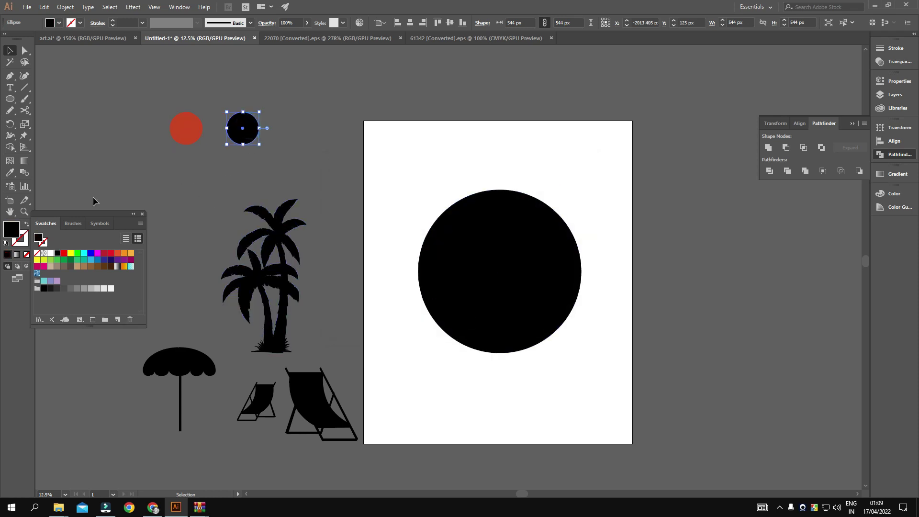
double_click(10, 229)
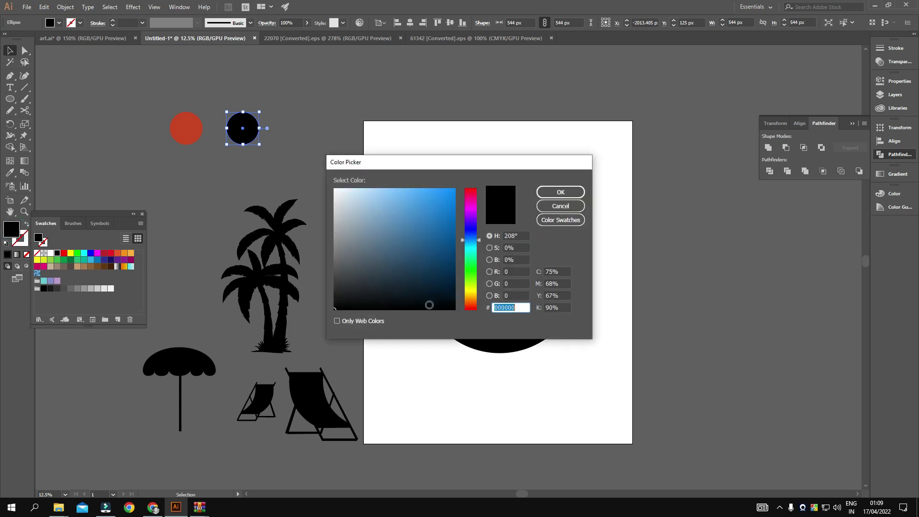
left_click(469, 292)
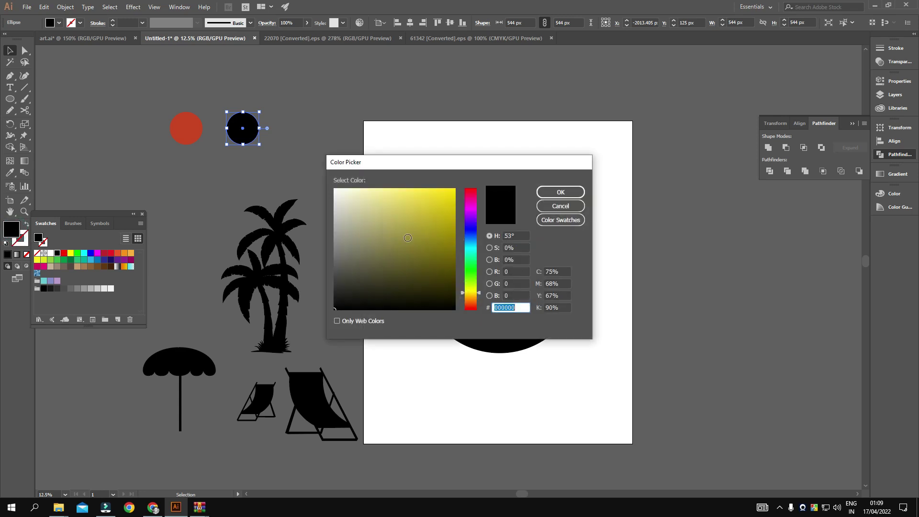
left_click(410, 242)
left_click(425, 232)
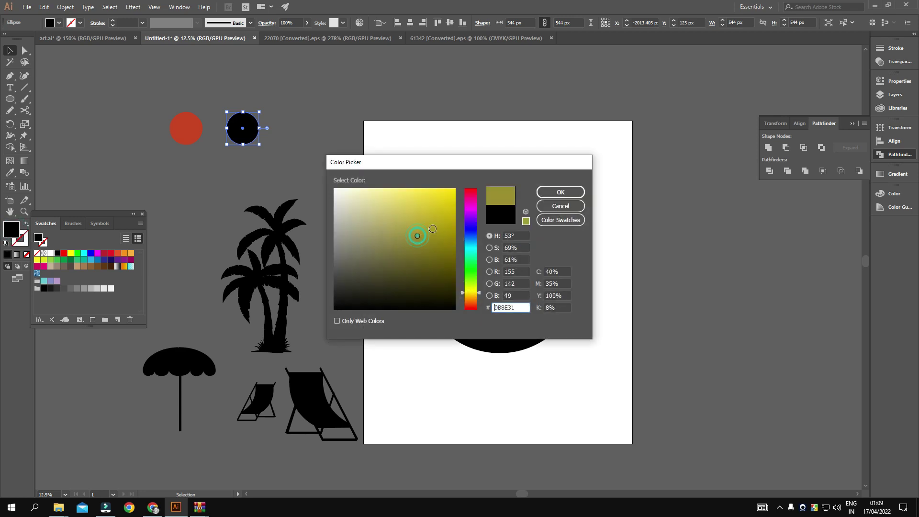
left_click(471, 297)
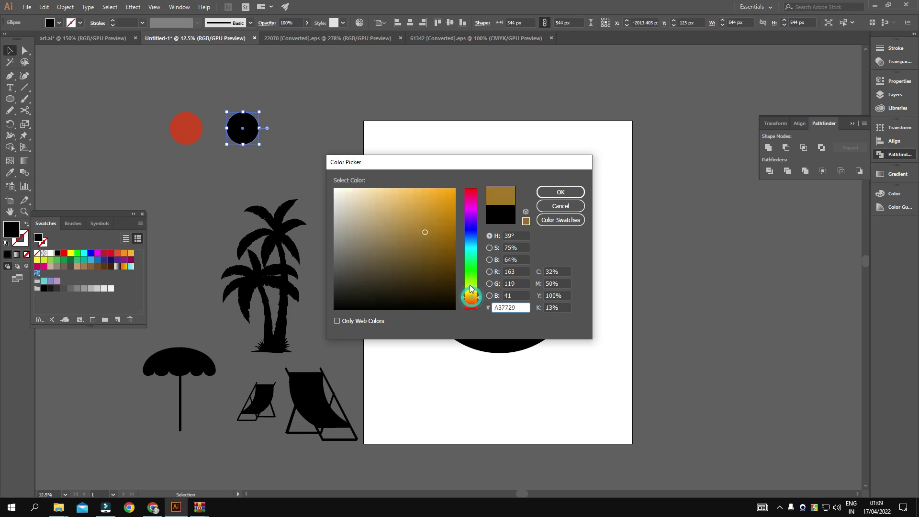
left_click(472, 291)
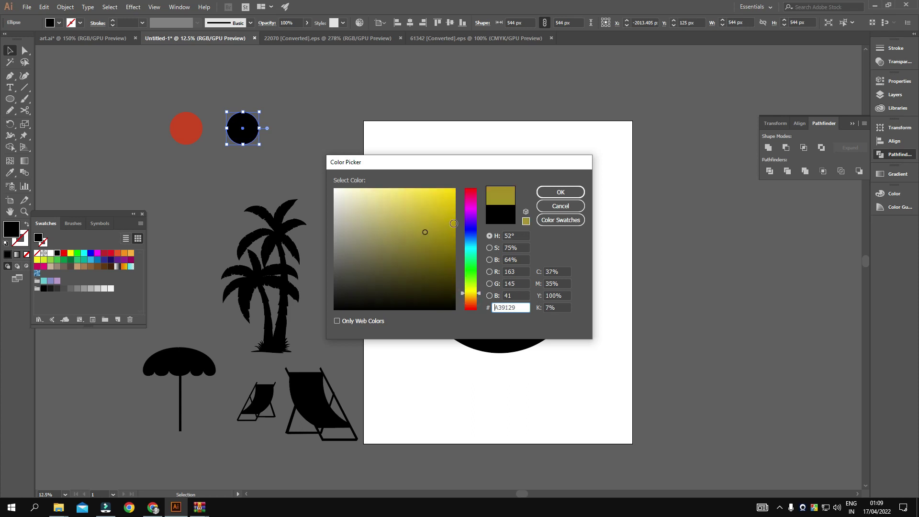
left_click(553, 194)
- Select the red and olive circles together
left_click(315, 165)
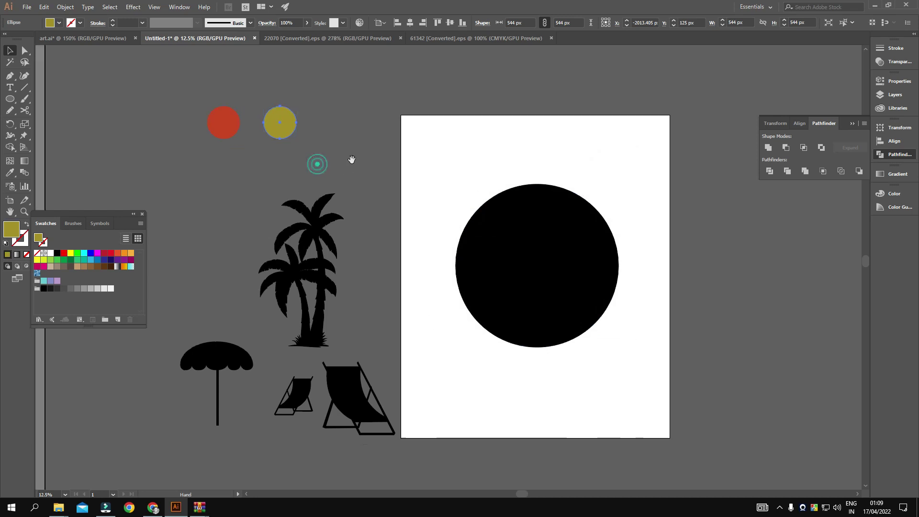
left_click_drag(168, 92, 334, 154)
left_click(337, 149)
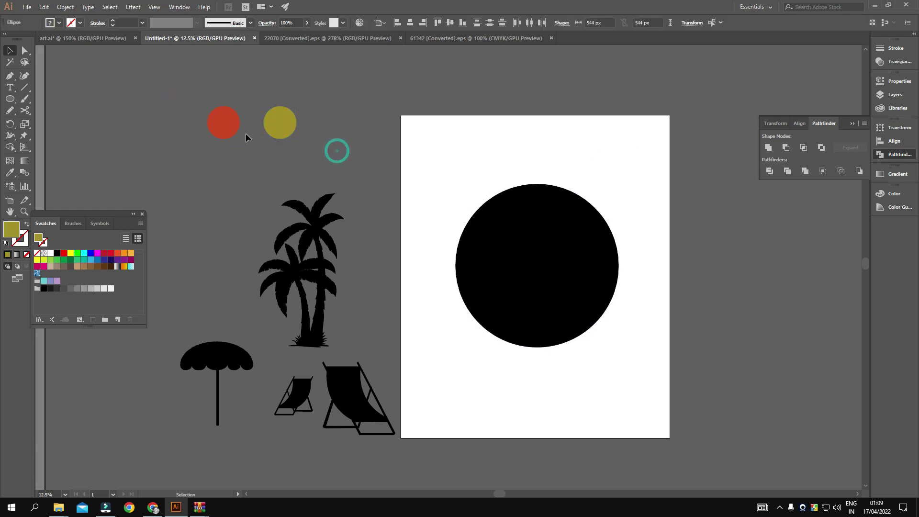
left_click_drag(181, 82, 343, 161)
- Save the circles' red-orange and olive-yellow as a new colour group, then delete the circles
left_click(581, 268, "shift")
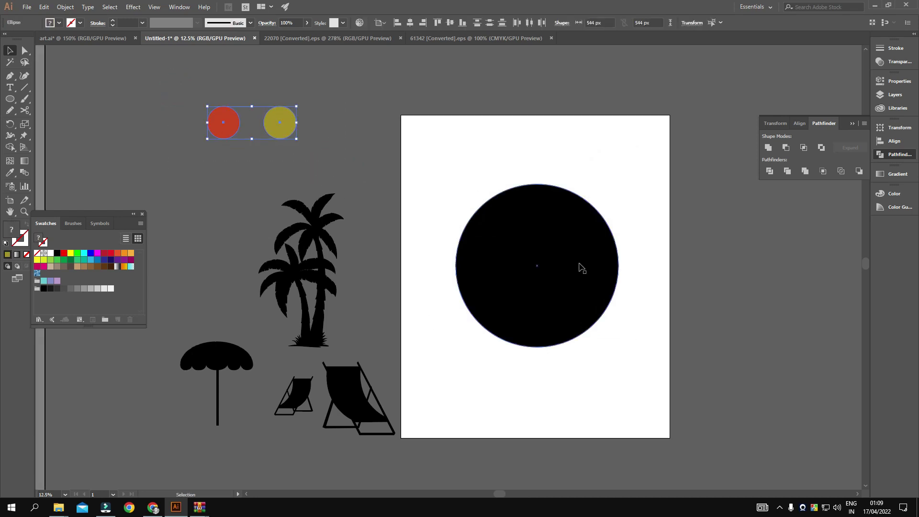
left_click(142, 224)
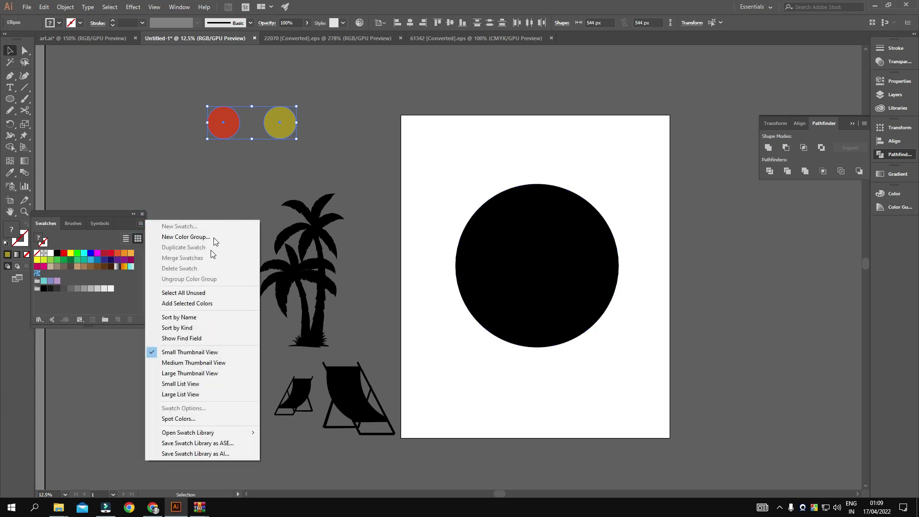
left_click(174, 238)
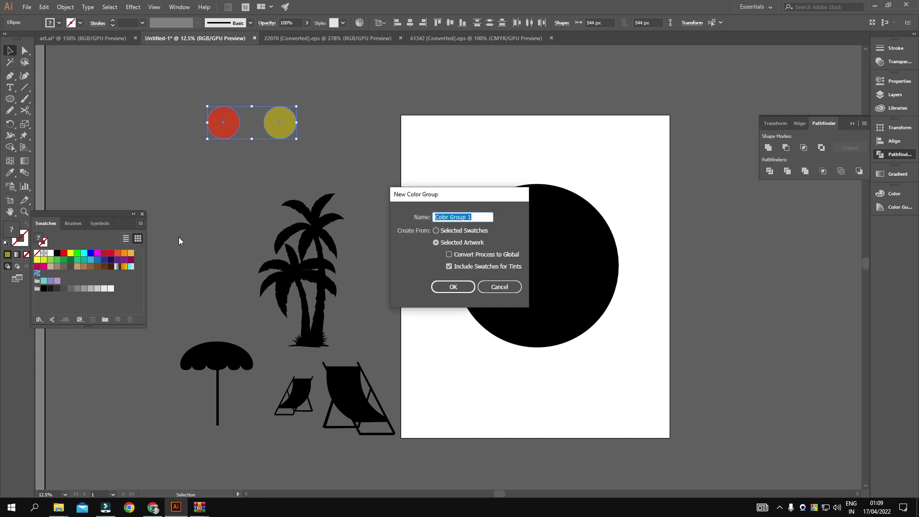
left_click(441, 288)
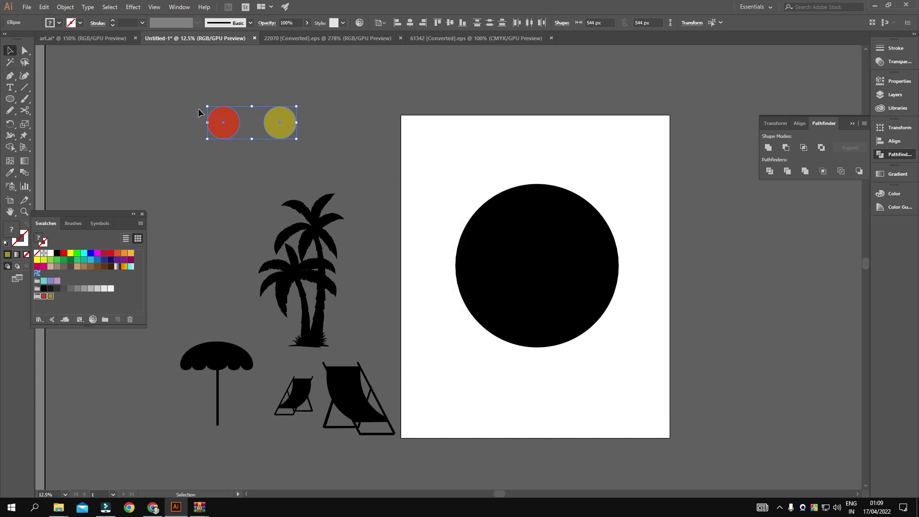
key("Delete")
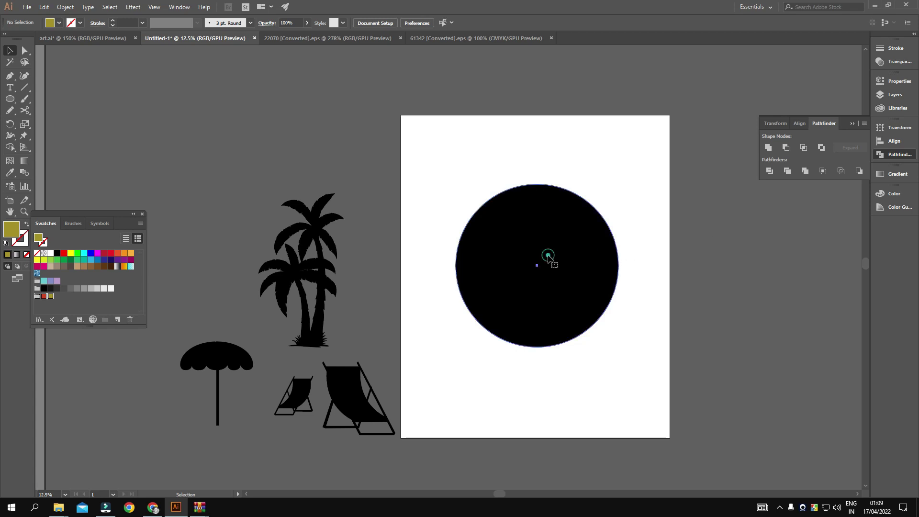
- Give the large black circle a default white-to-black gradient fill
left_click(548, 257)
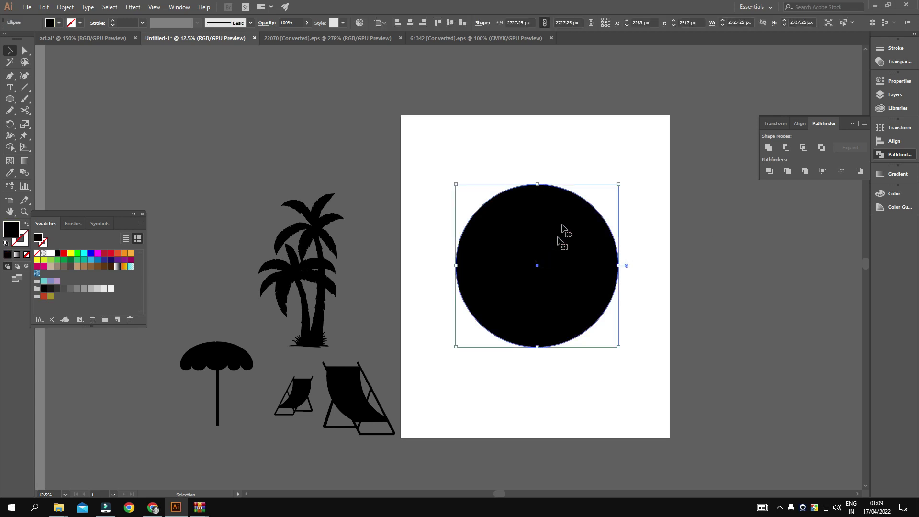
left_click(895, 174)
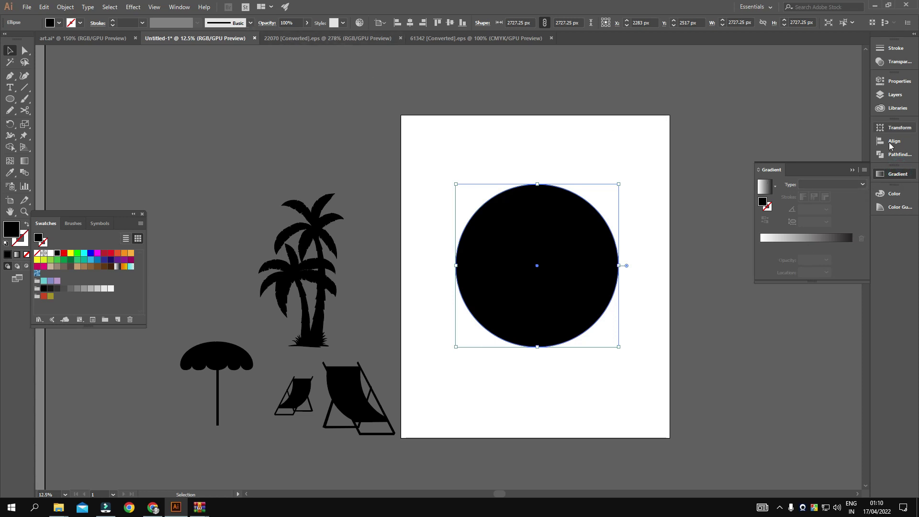
left_click(175, 8)
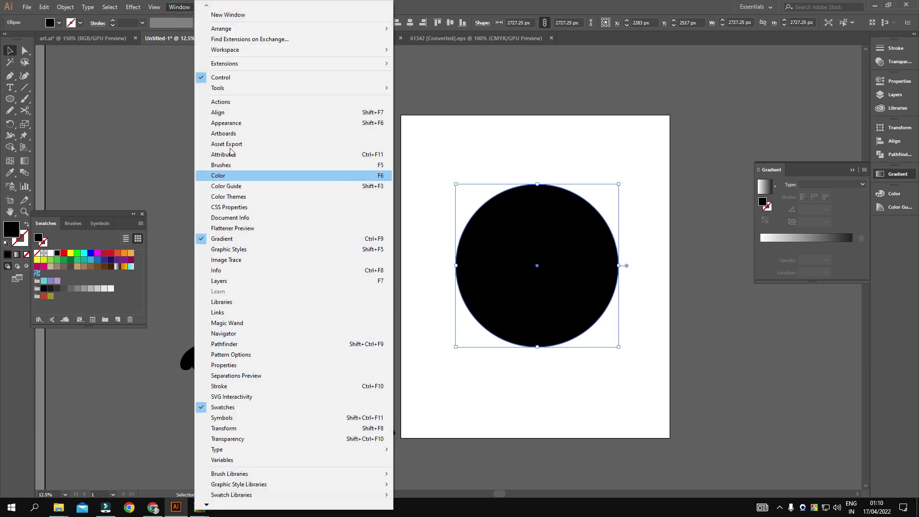
left_click(727, 139)
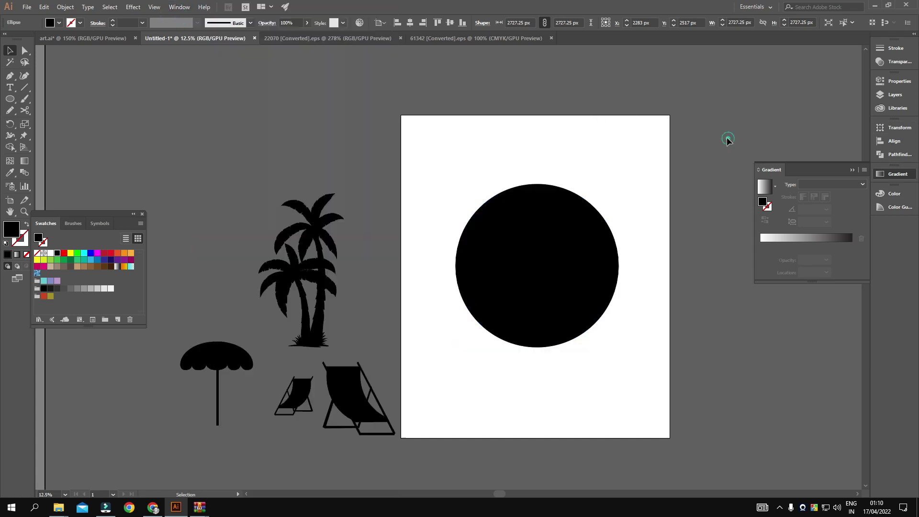
left_click(774, 238)
left_click(542, 248)
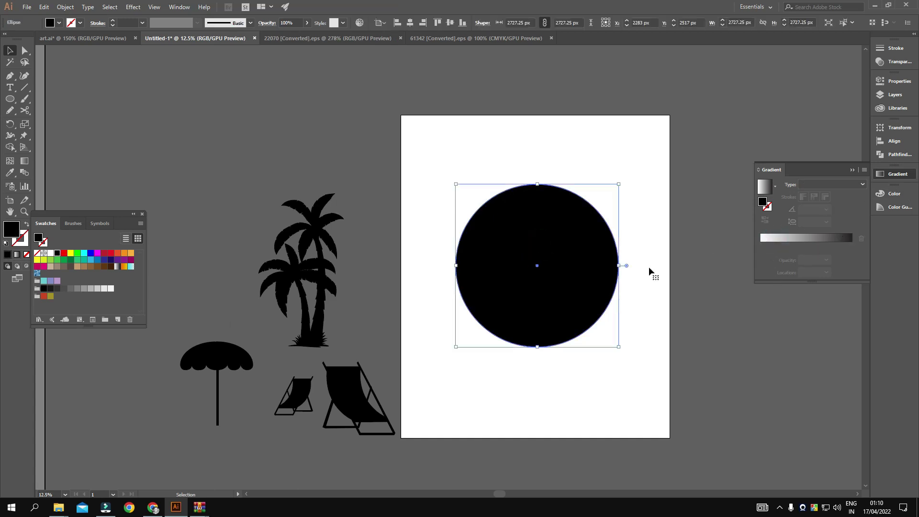
left_click(769, 241)
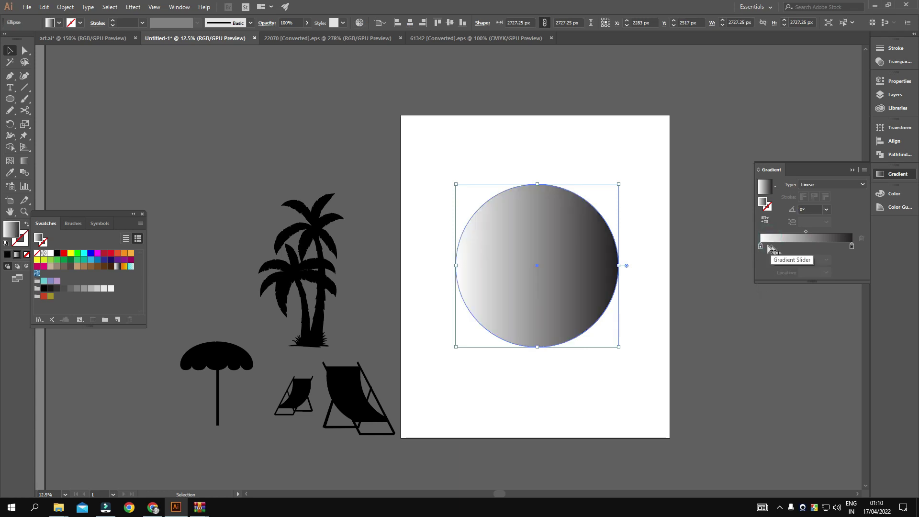
- Make the left gradient stop red and the right stop olive
double_click(761, 247)
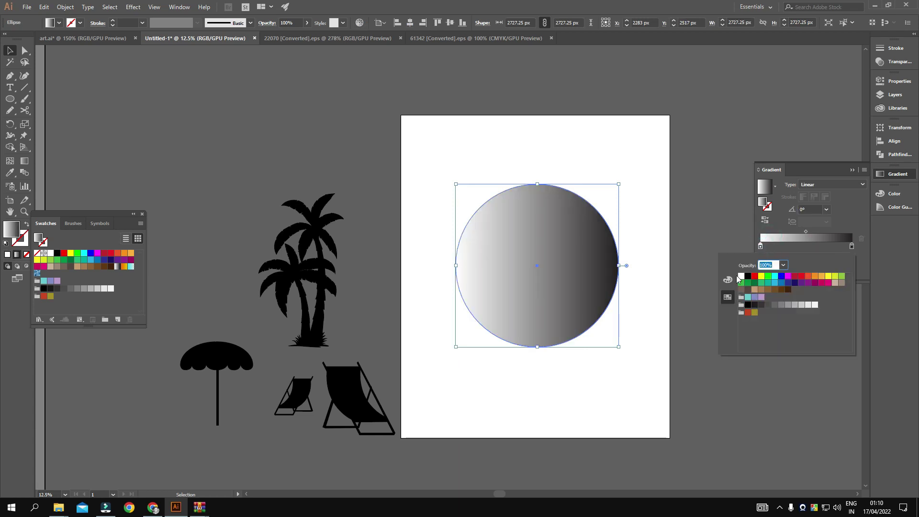
left_click(748, 313)
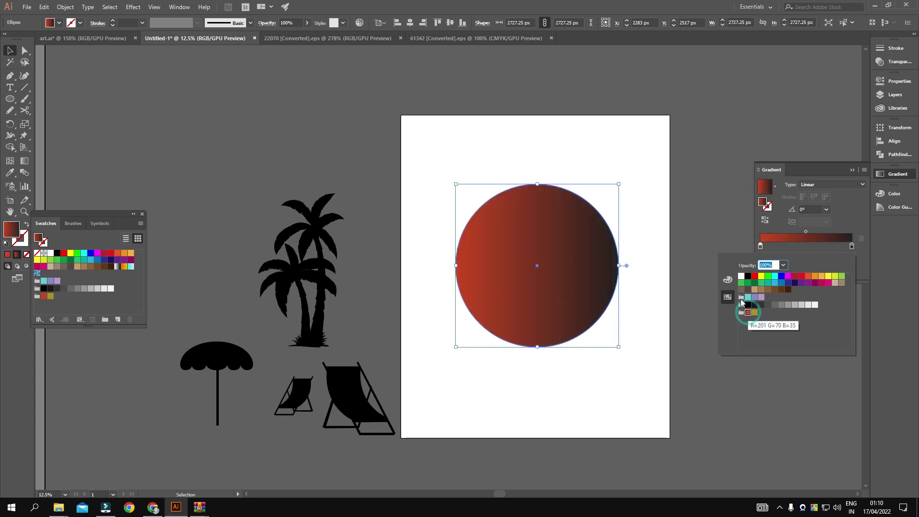
double_click(851, 246)
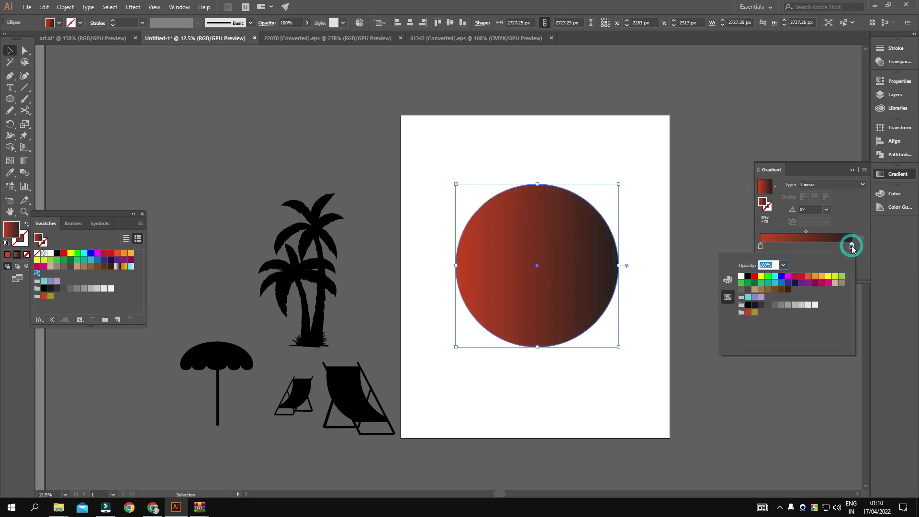
left_click(755, 313)
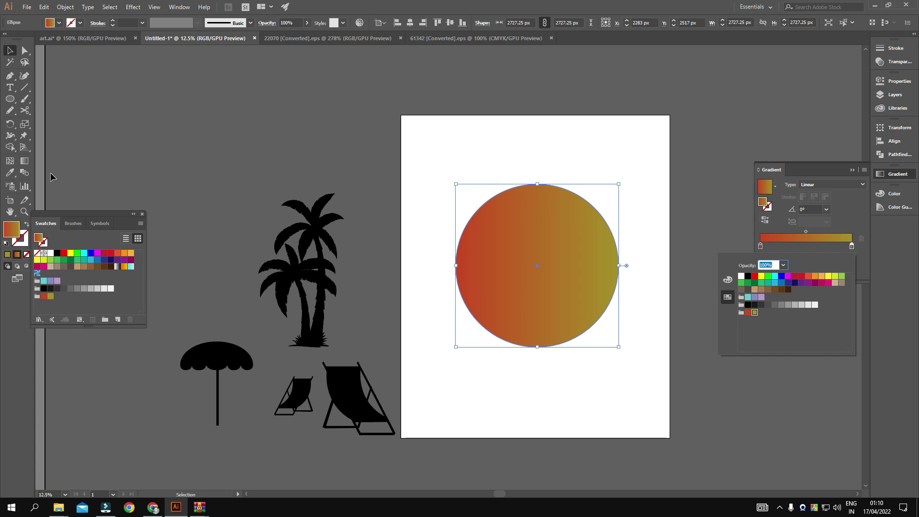
left_click(22, 166)
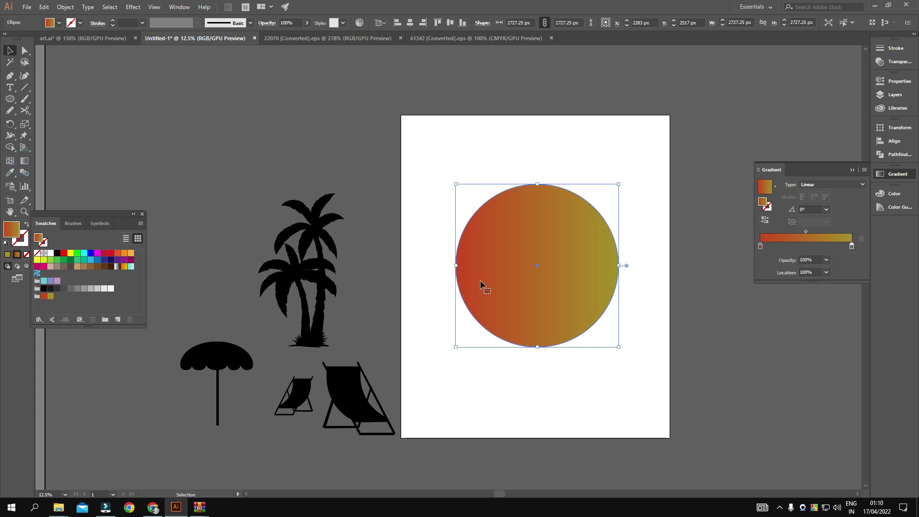
left_click(25, 160)
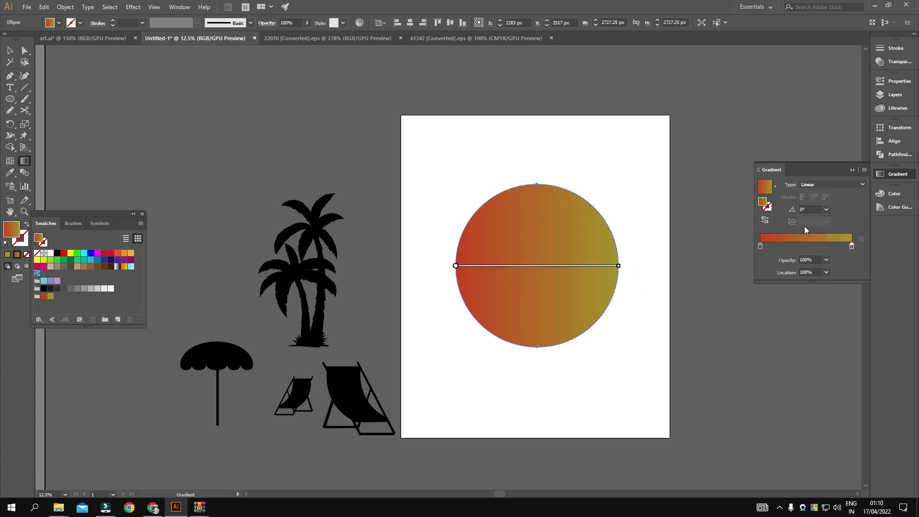
- Set the gradient angle to -90° so red is at the top and olive at the bottom
left_click(826, 209)
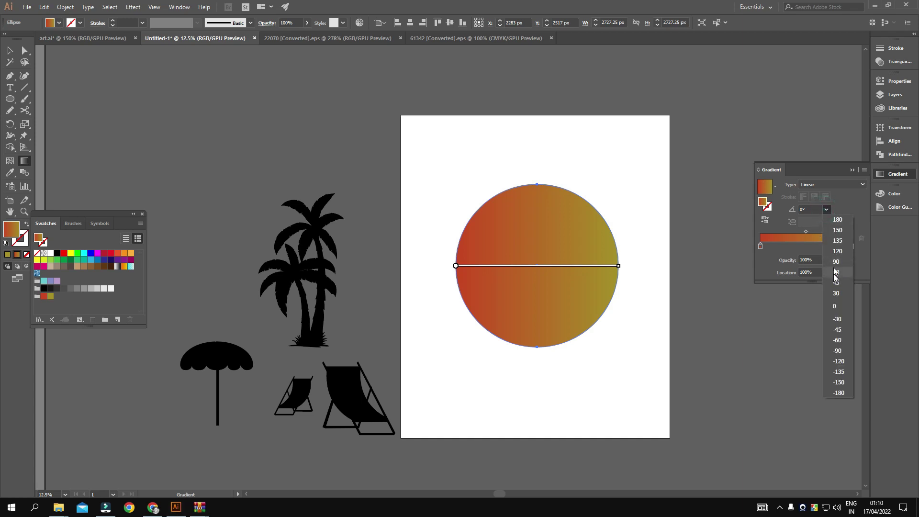
left_click(836, 262)
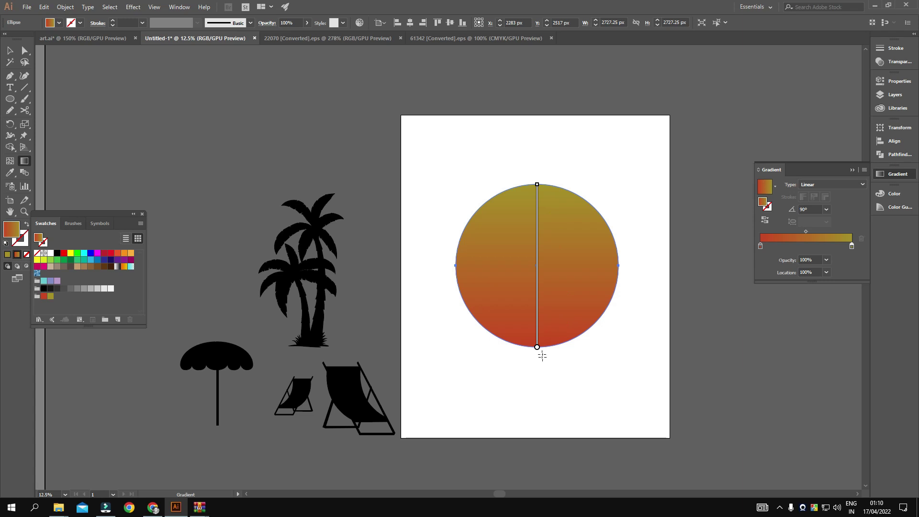
left_click(826, 210)
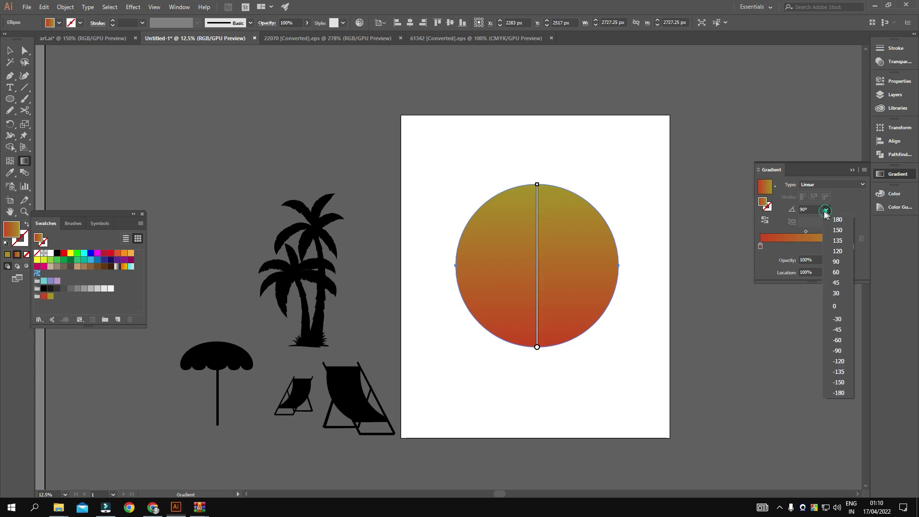
left_click(839, 351)
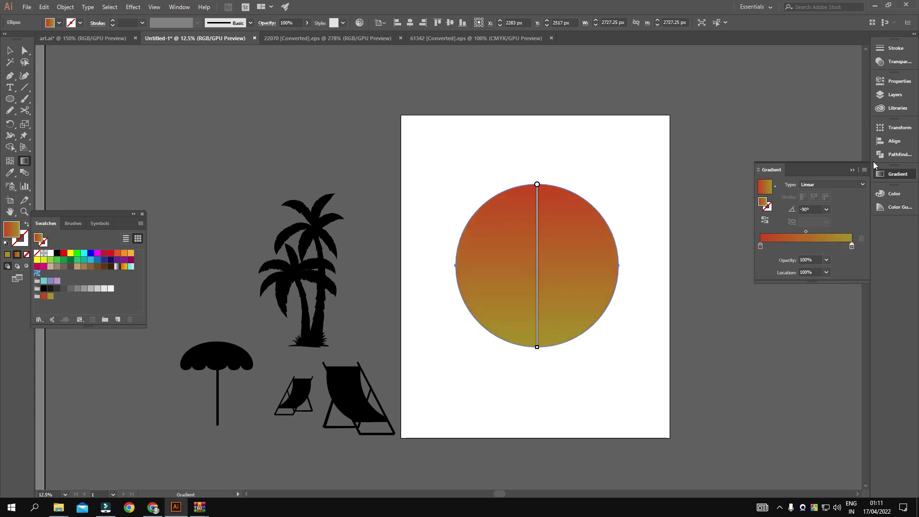
left_click(852, 170)
key("v")
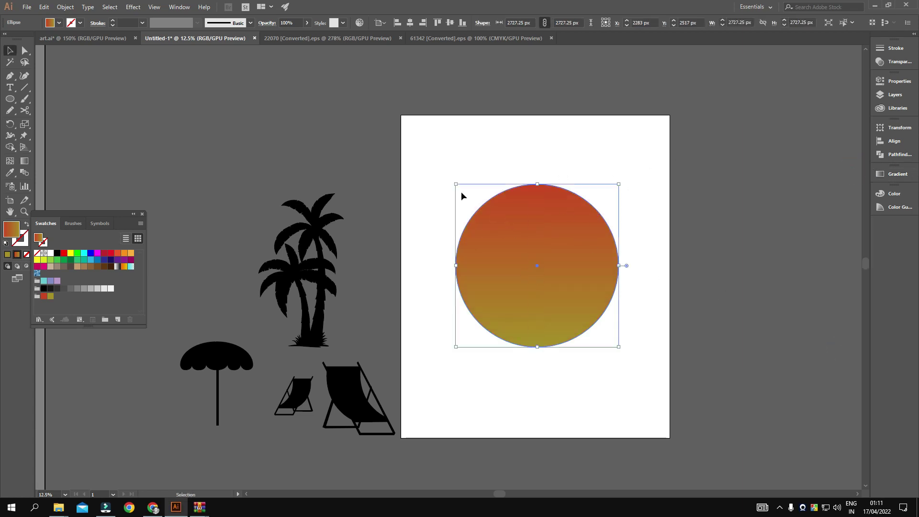
left_click(154, 128)
- Draw a smaller circle inside the sunset circle and fill it yellow
left_click(9, 98)
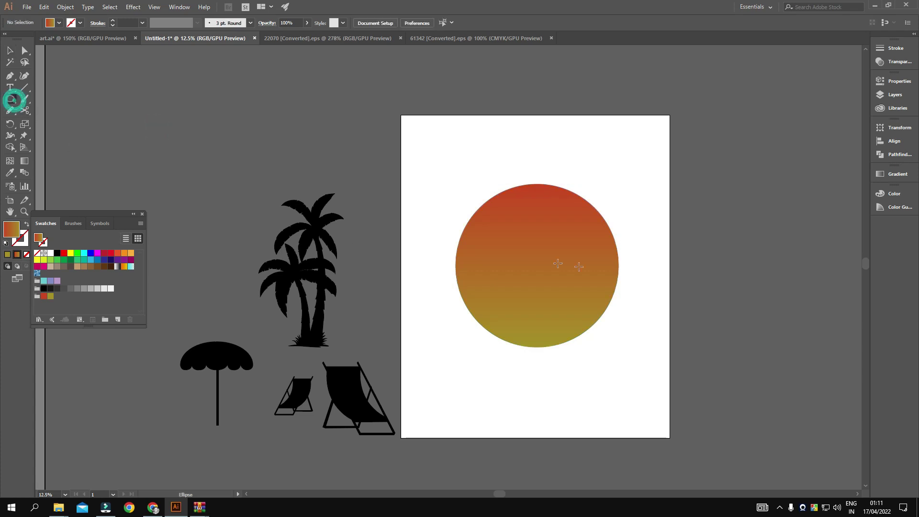
left_click_drag(532, 267, 547, 271)
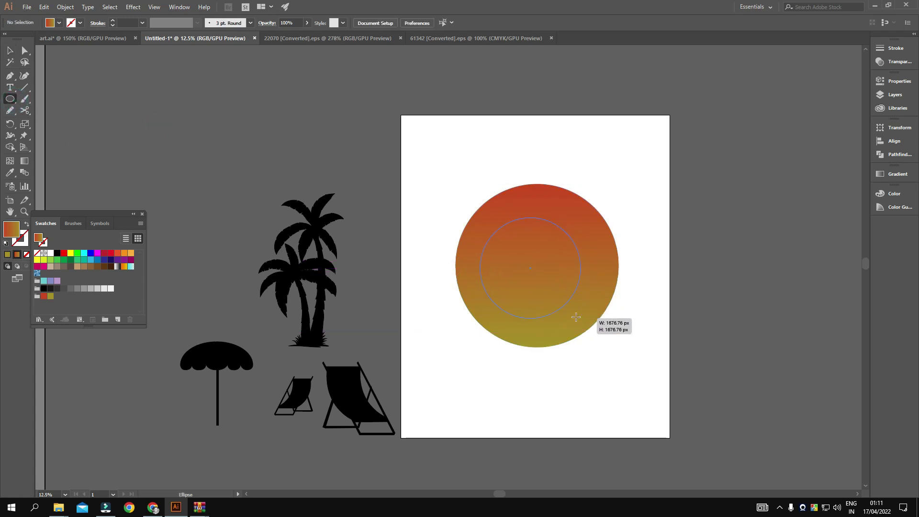
left_click_drag(536, 238, 537, 238)
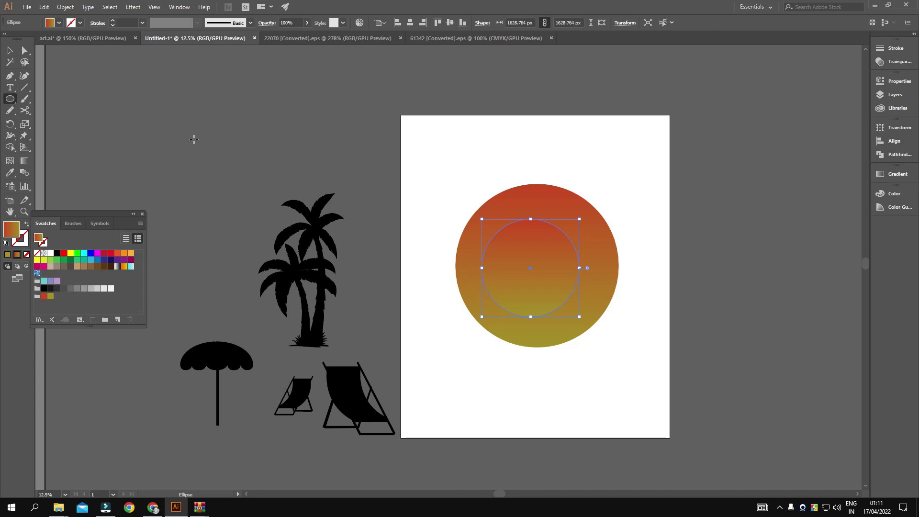
left_click_drag(71, 254, 132, 253)
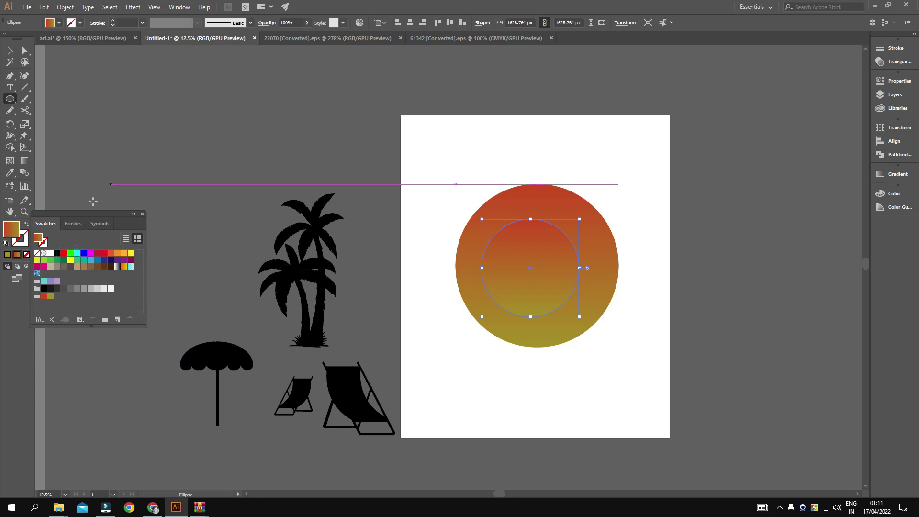
left_click(70, 260)
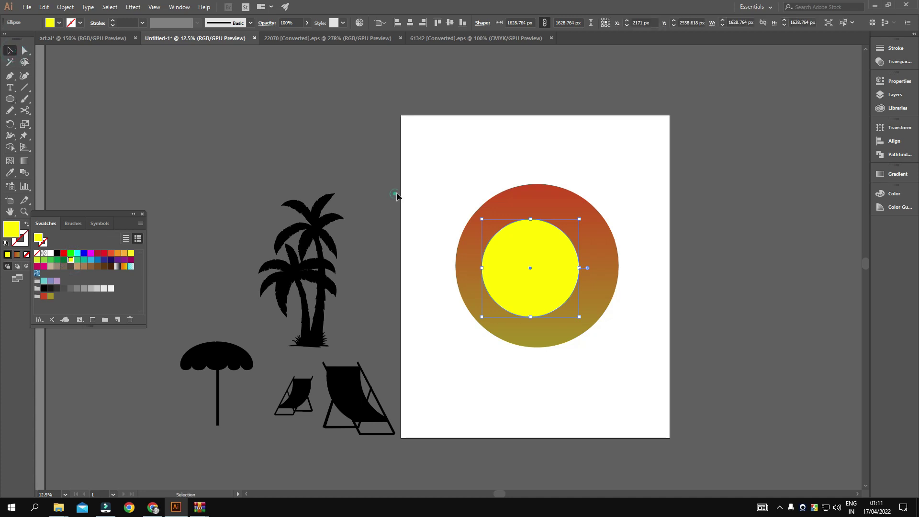
left_click(603, 322)
- Reposition the yellow sun circle within the sunset circle and enlarge it slightly
scroll(602, 321, "down", 2)
left_click_drag(531, 228, 539, 232)
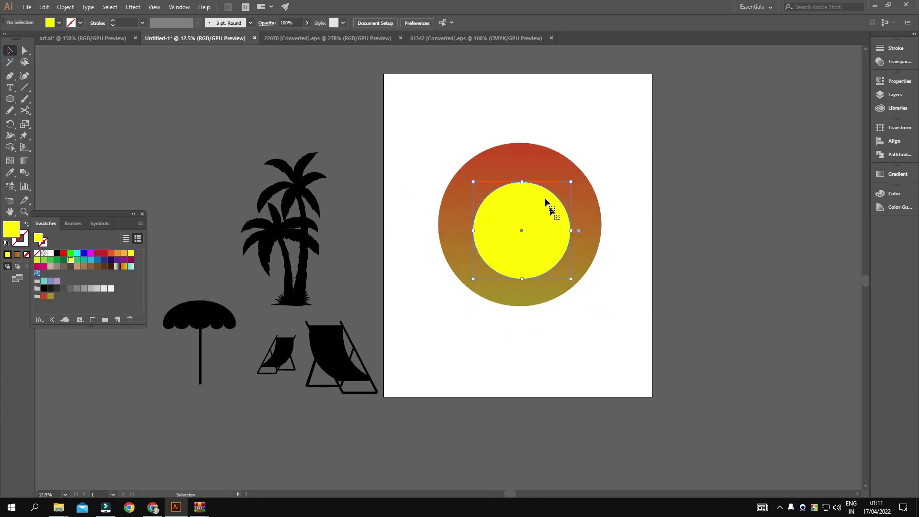
left_click(646, 246)
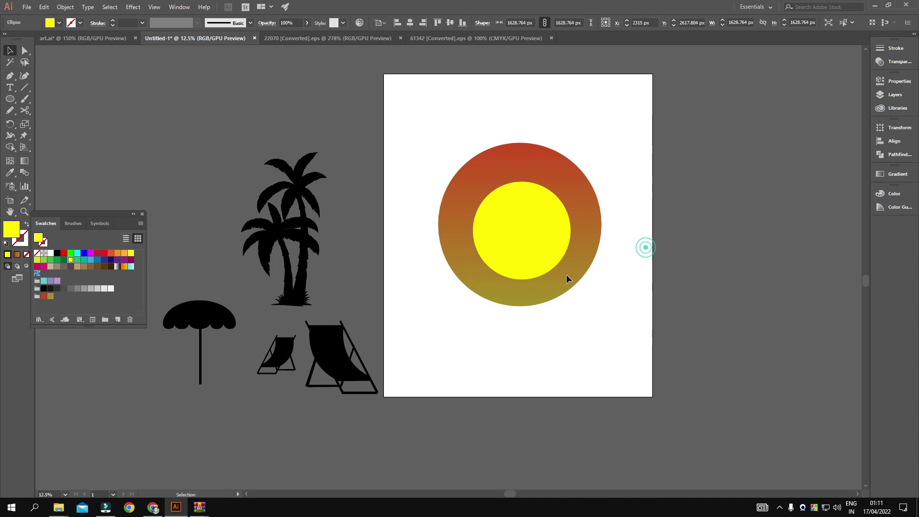
scroll(560, 282, "up", 1)
left_click_drag(623, 306, 600, 341)
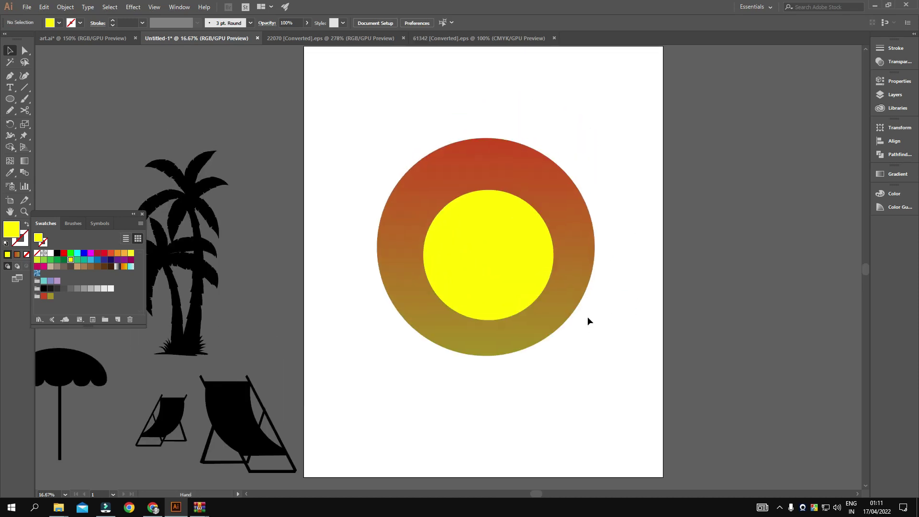
left_click_drag(478, 266, 535, 258)
left_click(534, 251)
left_click_drag(539, 190, 540, 182)
left_click(616, 145)
left_click_drag(674, 189, 649, 209)
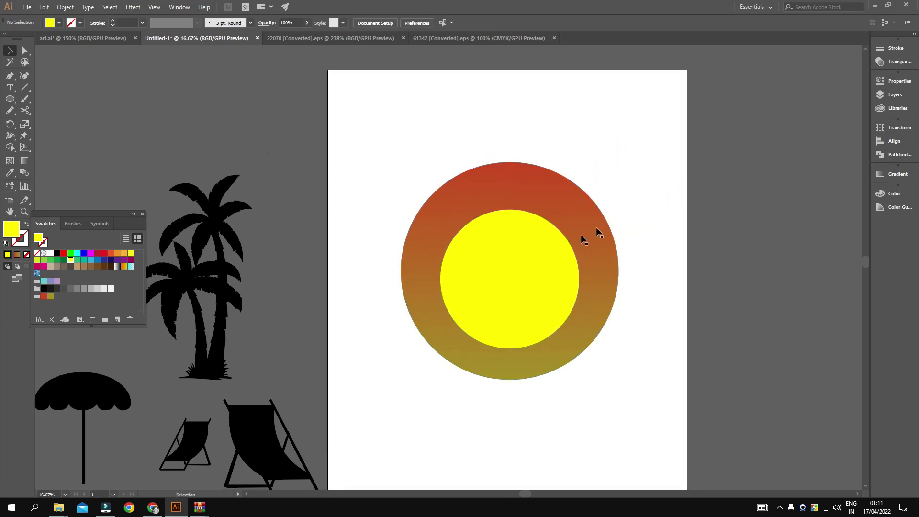
- Duplicate the yellow circle and swap fill and stroke to make a yellow outline copy
left_click(517, 246)
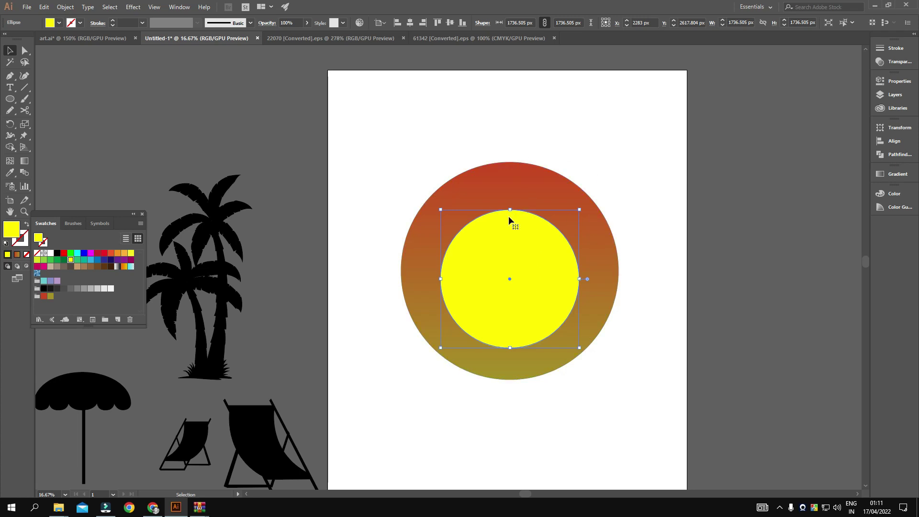
key("ctrl")
key("ctrl")
left_click_drag(558, 257, 790, 222)
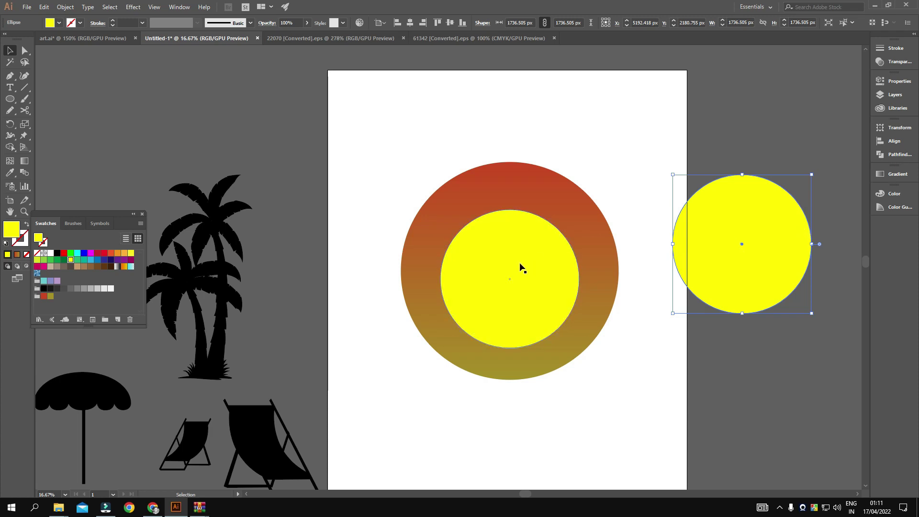
key("ctrl+z")
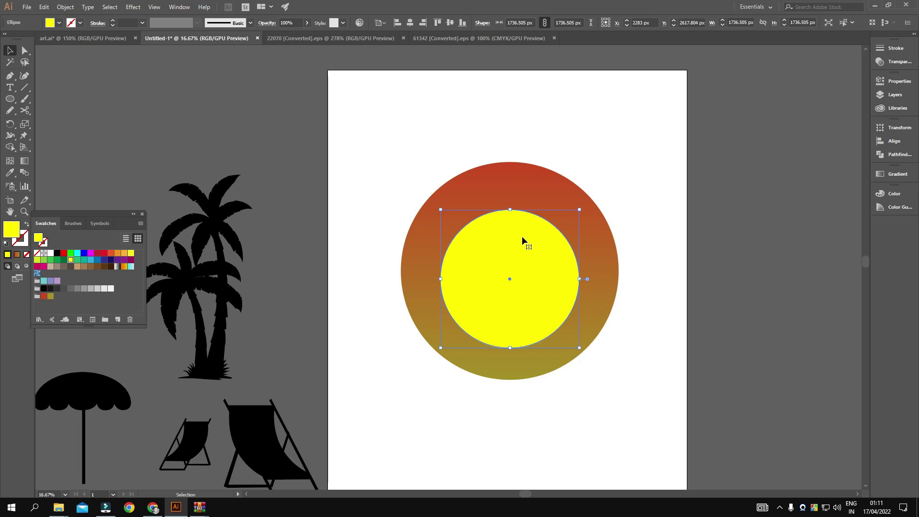
key("shift+x")
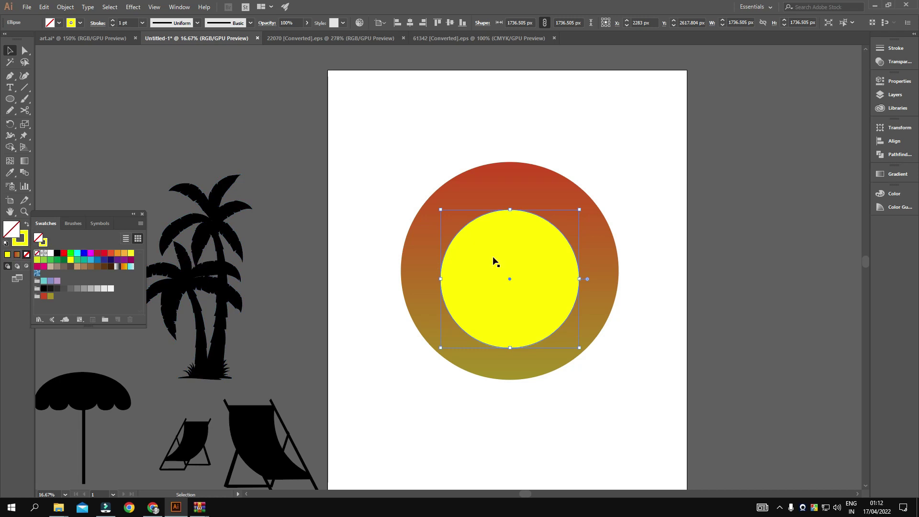
- Enlarge the yellow outline circle around the sun and thicken its stroke
scroll(501, 207, "up", 6)
scroll(565, 214, "down", 3)
left_click_drag(570, 220, 564, 180)
left_click(644, 58)
scroll(575, 205, "up", 3)
scroll(576, 206, "down", 5)
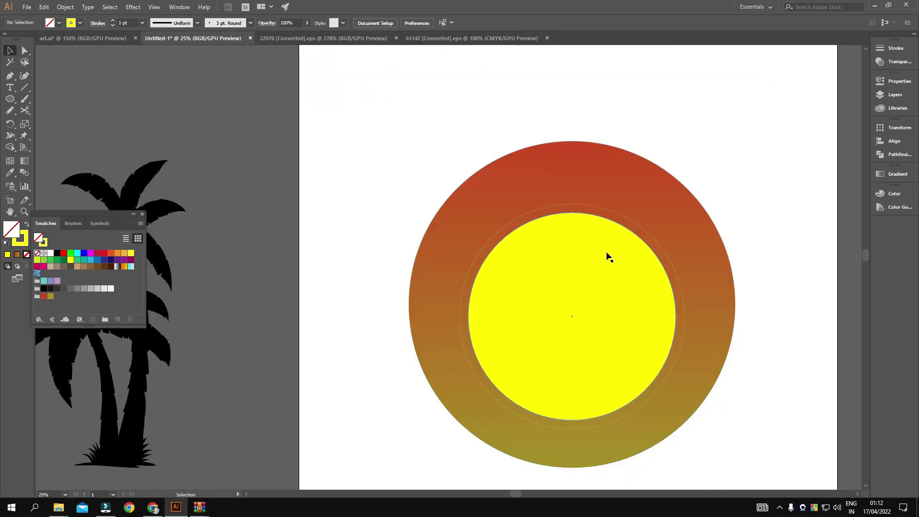
left_click(567, 210)
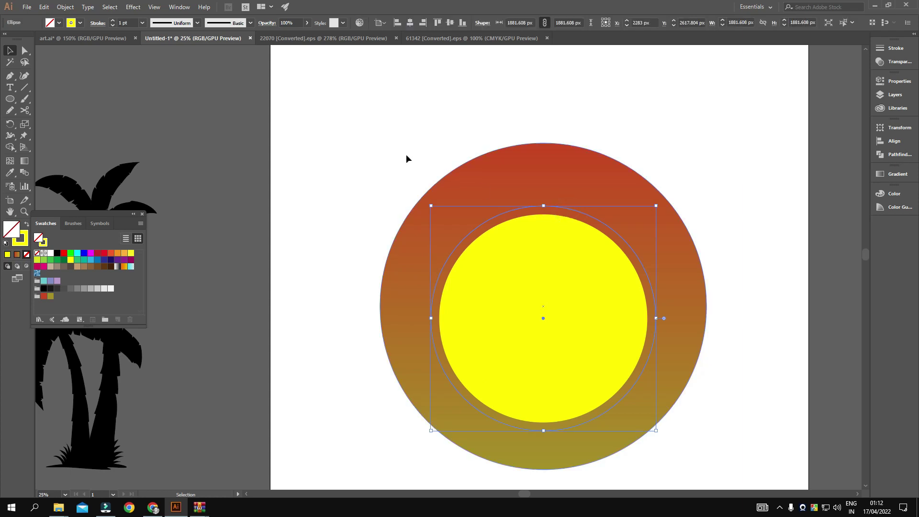
left_click(111, 21)
left_click(111, 21)
left_click(112, 23)
left_click(363, 139)
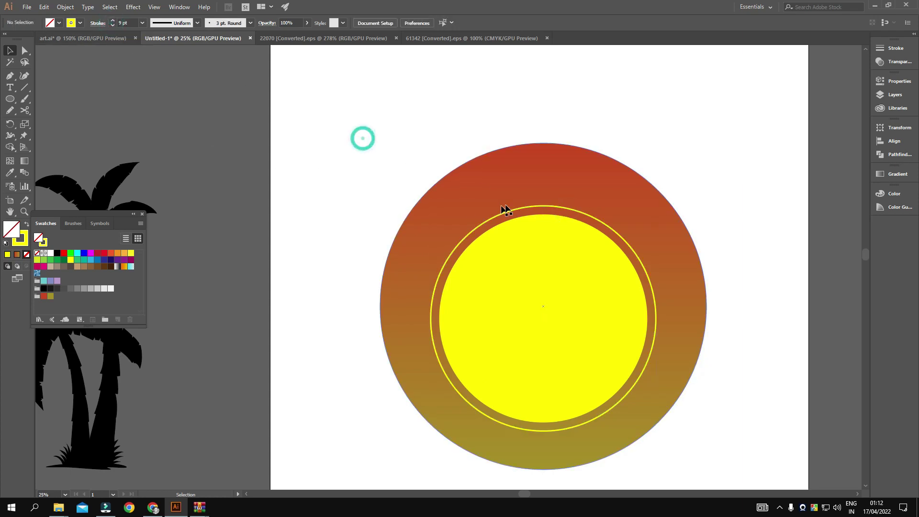
left_click(507, 213)
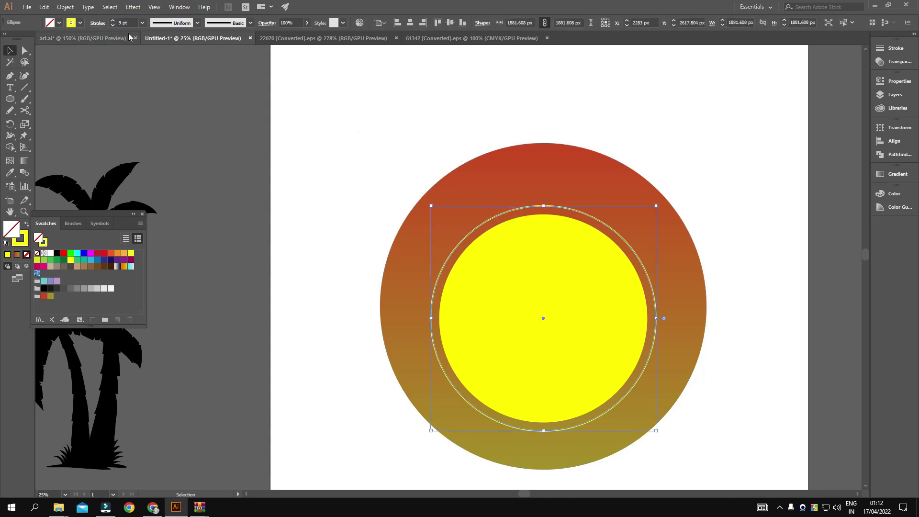
- Make the ring a dashed line with 40 pt dashes and 146 pt stroke weight
left_click(92, 24)
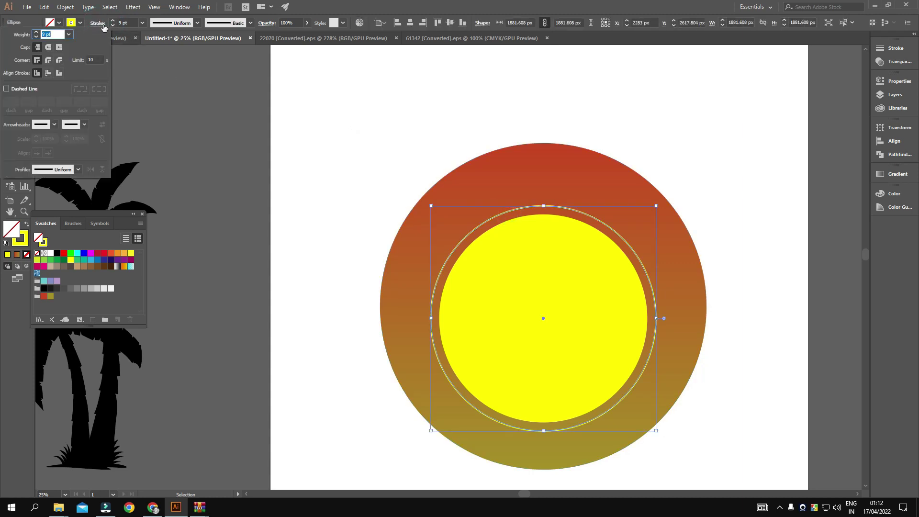
left_click(6, 89)
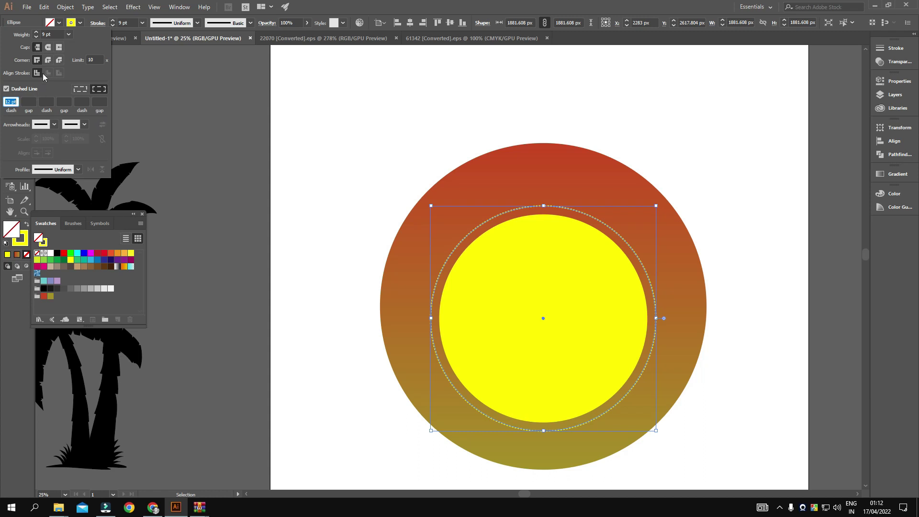
left_click(36, 32)
left_click(36, 32)
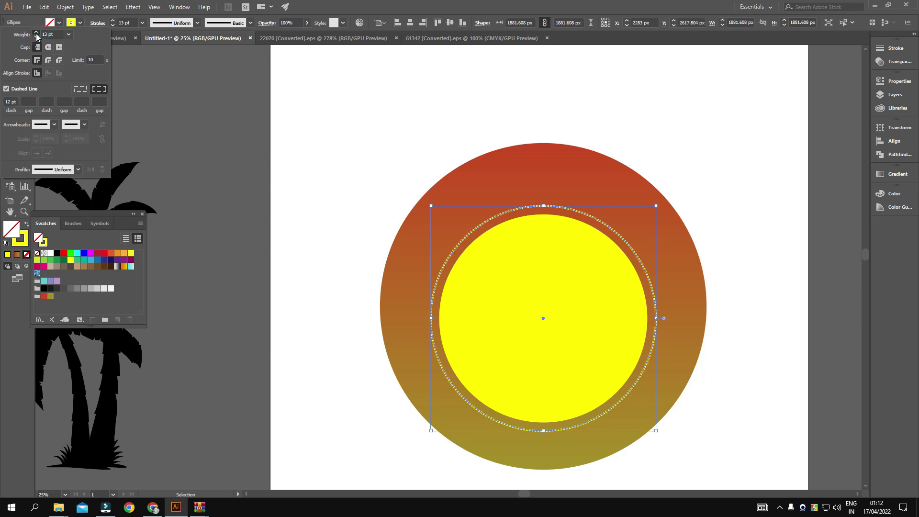
left_click(36, 32)
left_click(35, 32)
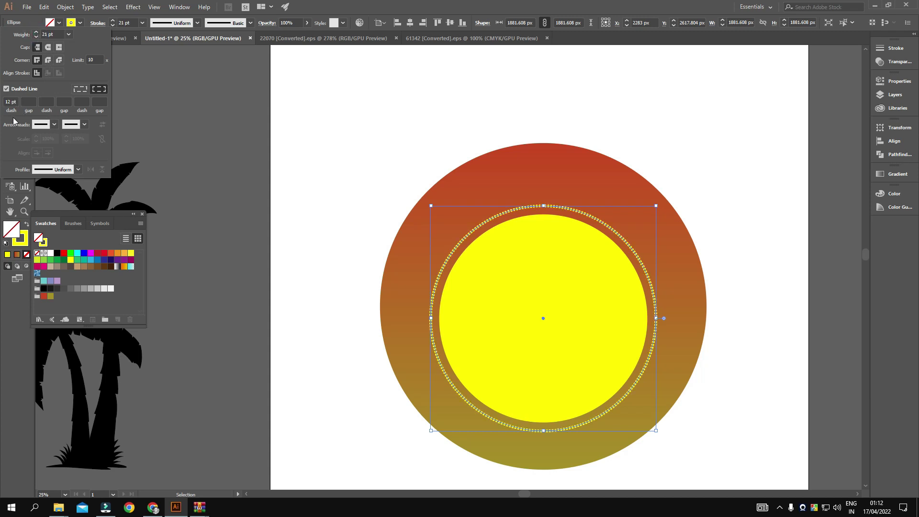
scroll(7, 99, "up", 1)
scroll(6, 100, "up", 1)
scroll(7, 98, "up", 1)
scroll(7, 98, "up", 1)
scroll(8, 99, "up", 2)
scroll(9, 99, "up", 2)
scroll(9, 101, "up", 2)
scroll(10, 102, "up", 2)
scroll(10, 102, "up", 1)
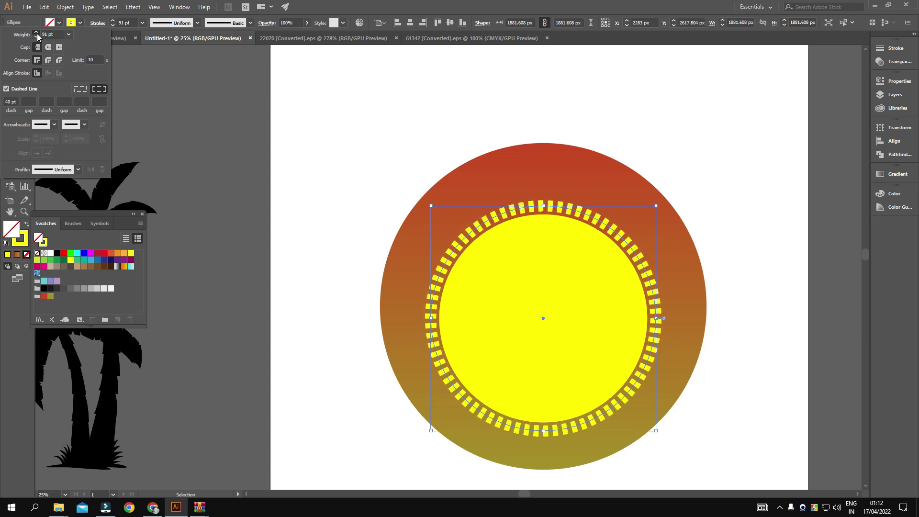
scroll(36, 34, "up", 12)
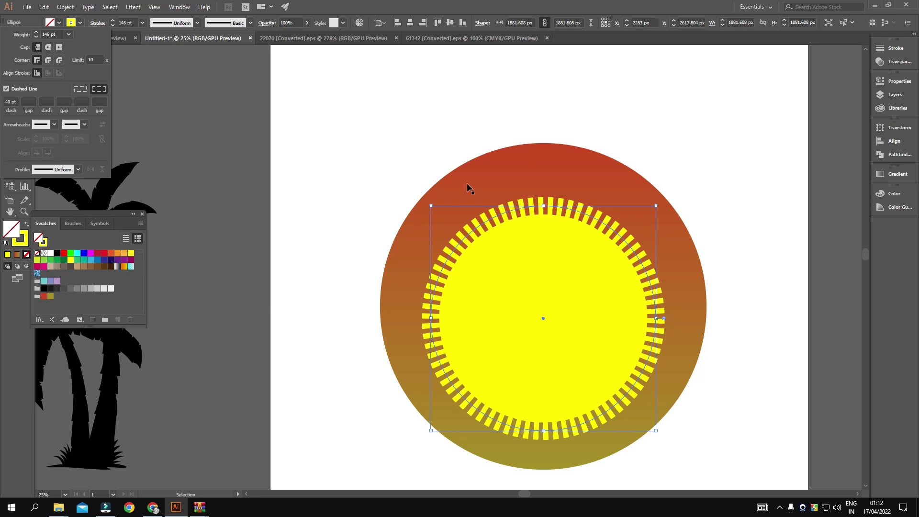
left_click(448, 179)
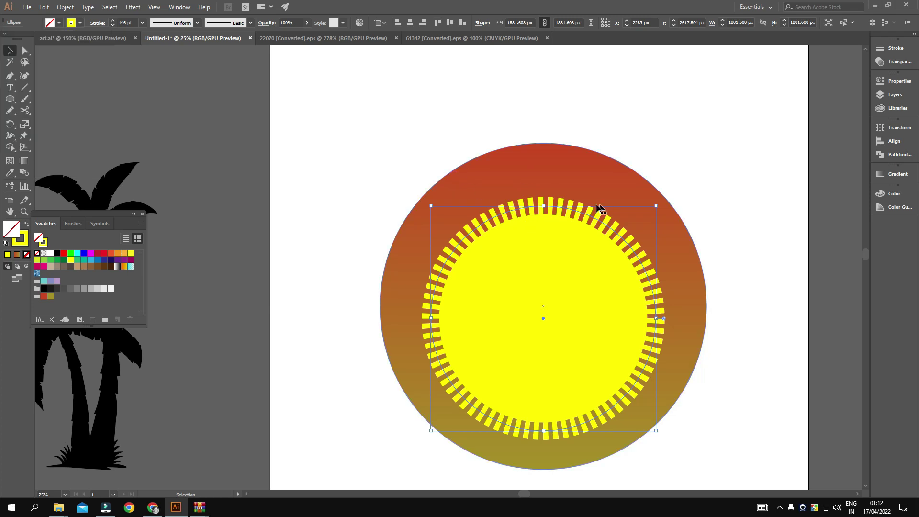
- Remove the dashed ring and draw a thick vertical yellow bar near the circle's top
key("ctrl+z")
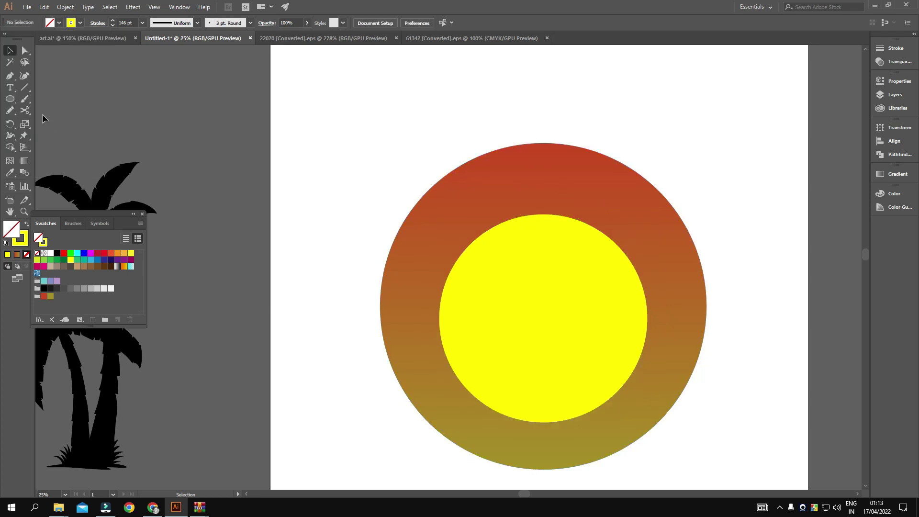
left_click(26, 88)
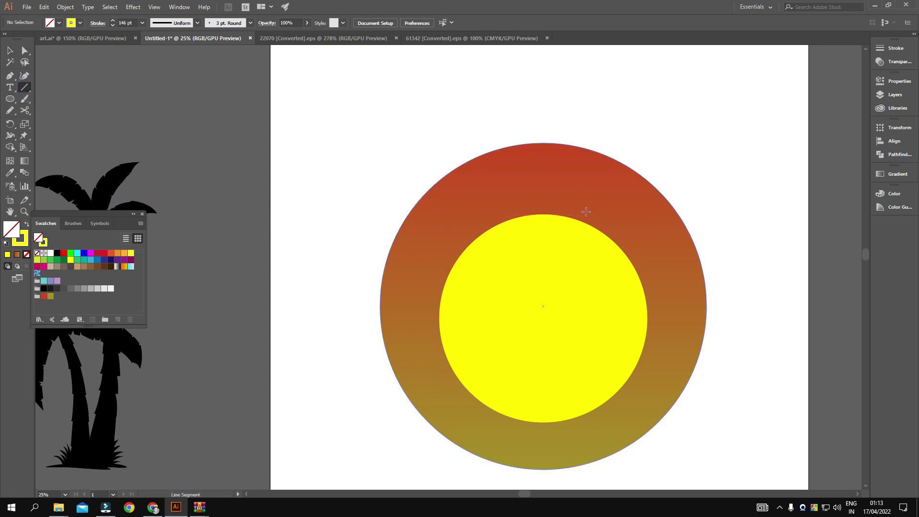
mouse_move(585, 215)
left_mouse_down()
mouse_move(601, 179)
mouse_move(595, 195)
left_mouse_up()
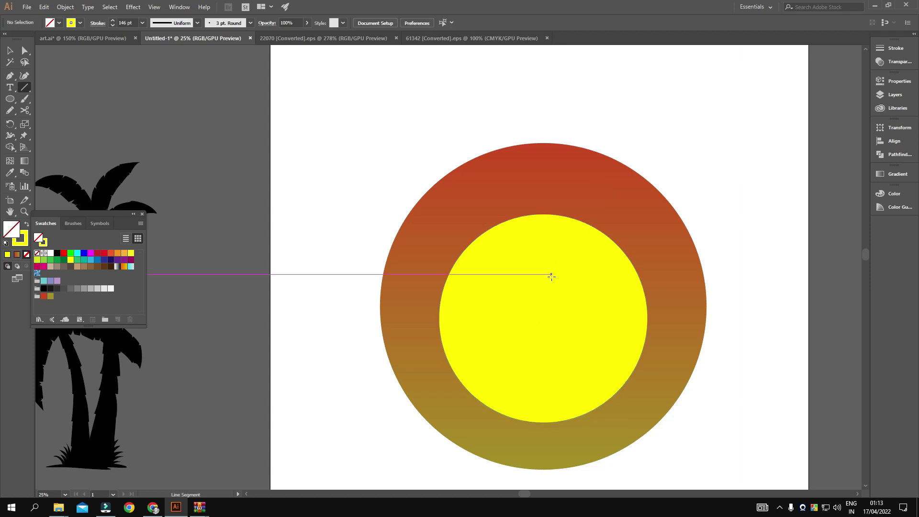
left_click(98, 22)
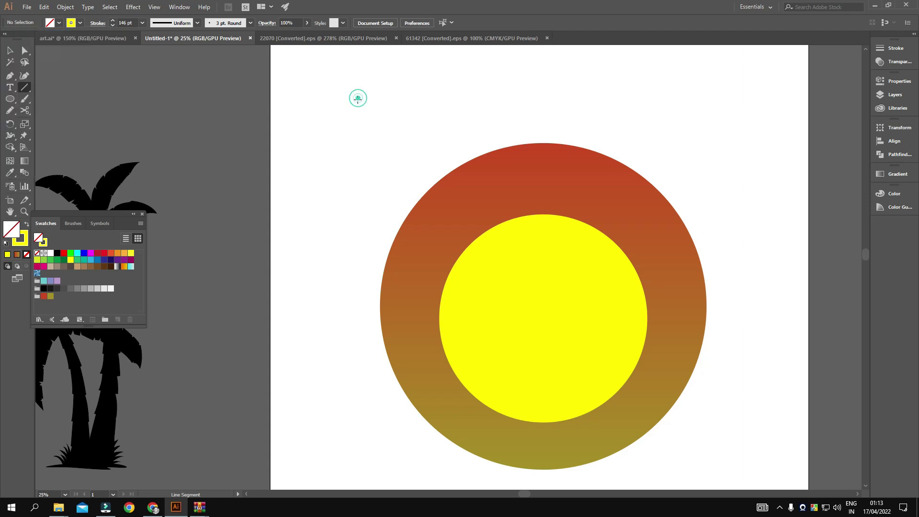
mouse_move(543, 306)
left_mouse_down()
mouse_move(530, 183)
mouse_move(565, 159)
left_mouse_up()
key("ctrl+z")
left_click_drag(539, 328, 534, 153)
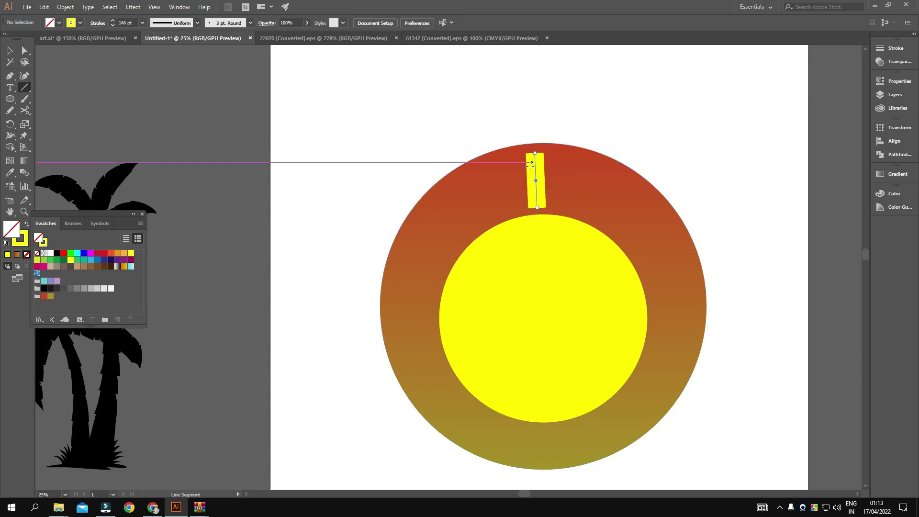
left_click(11, 51)
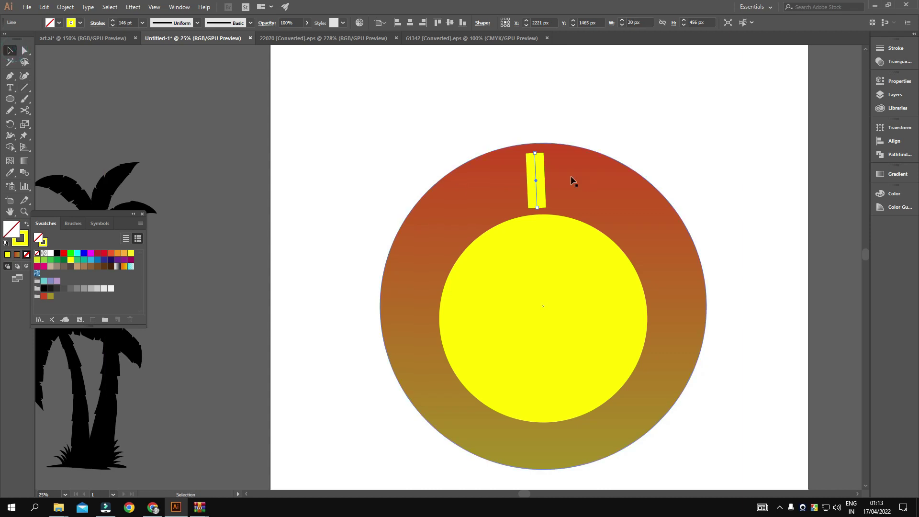
mouse_move(536, 181)
left_mouse_down()
mouse_move(397, 123)
mouse_move(536, 180)
left_mouse_up()
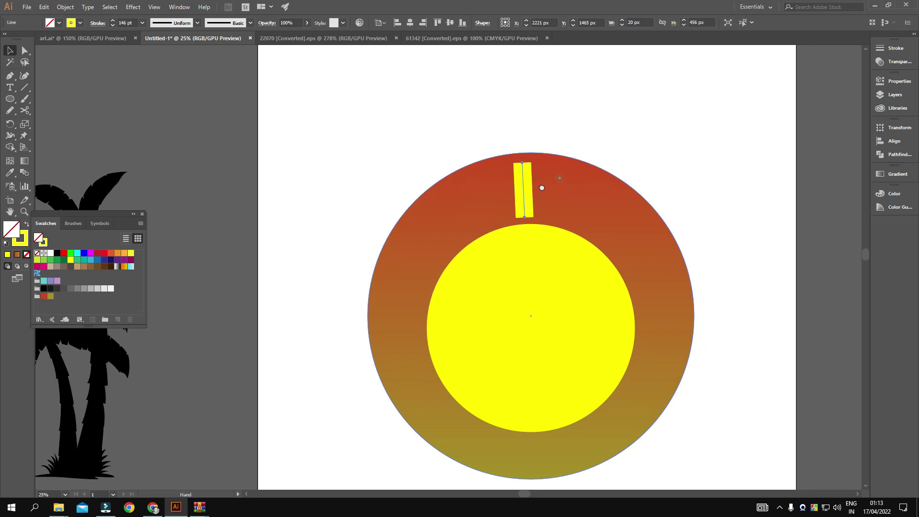
scroll(526, 184, "up", 5)
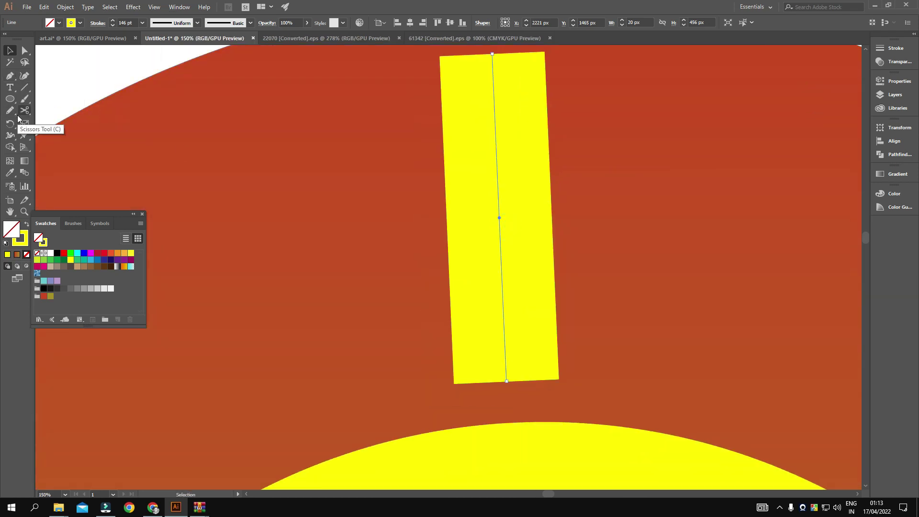
- Taper the yellow bar's bottom end to a point with the Width Tool
left_click(9, 139)
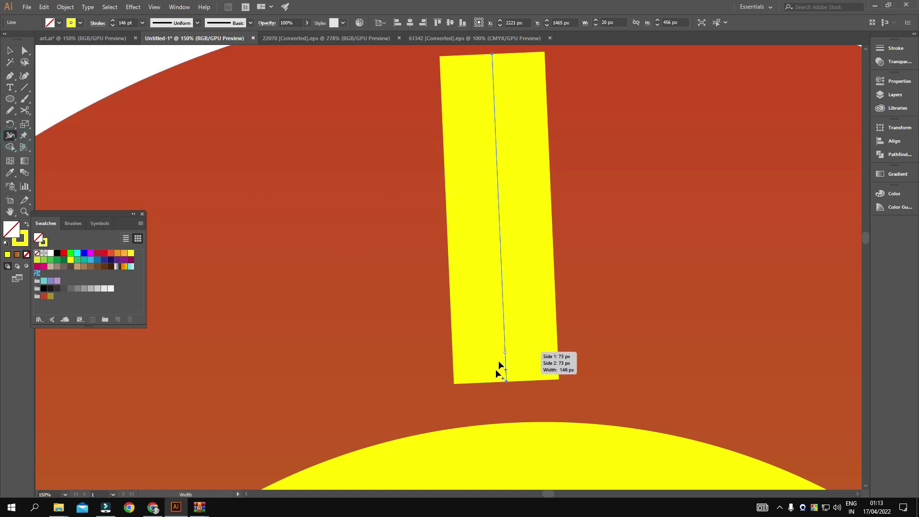
scroll(498, 369, "down", 3)
left_click_drag(496, 302, 508, 306)
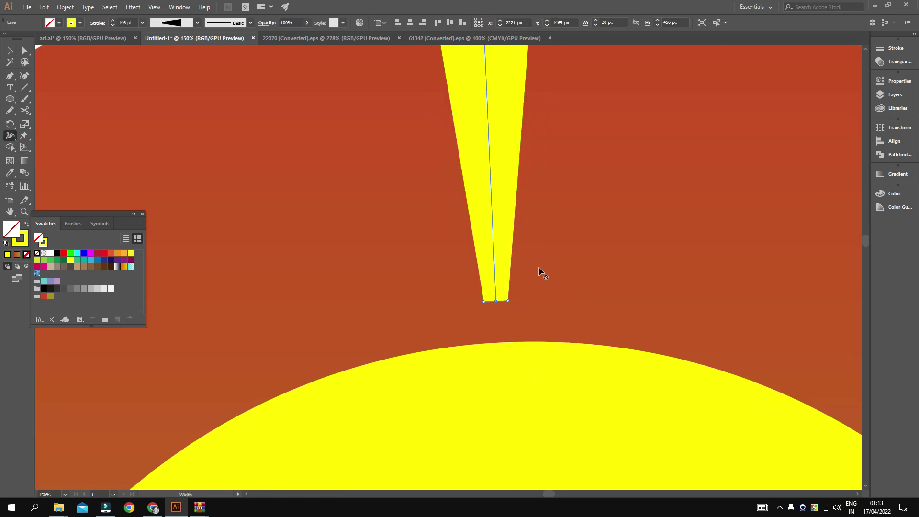
scroll(538, 260, "down", 6)
- Narrow the bar's top end slightly, leaving the finished ray selected
scroll(543, 244, "up", 8)
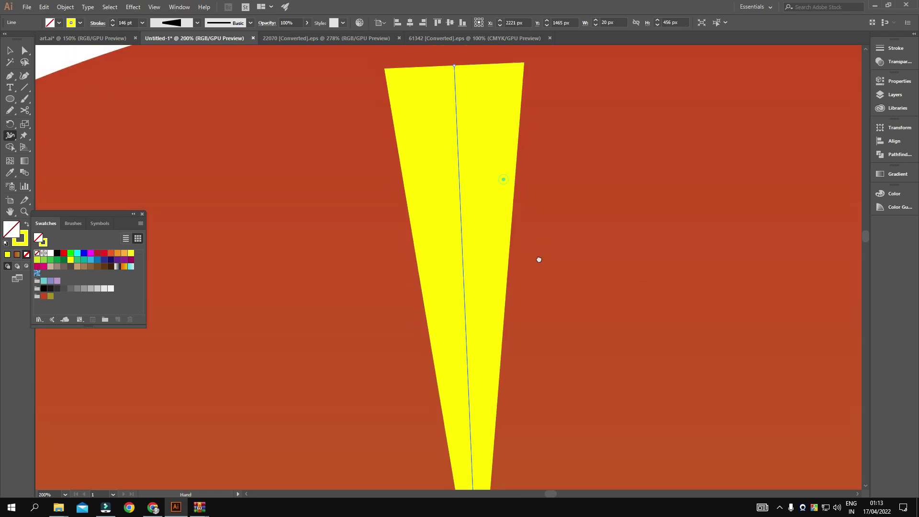
scroll(538, 258, "down", 1)
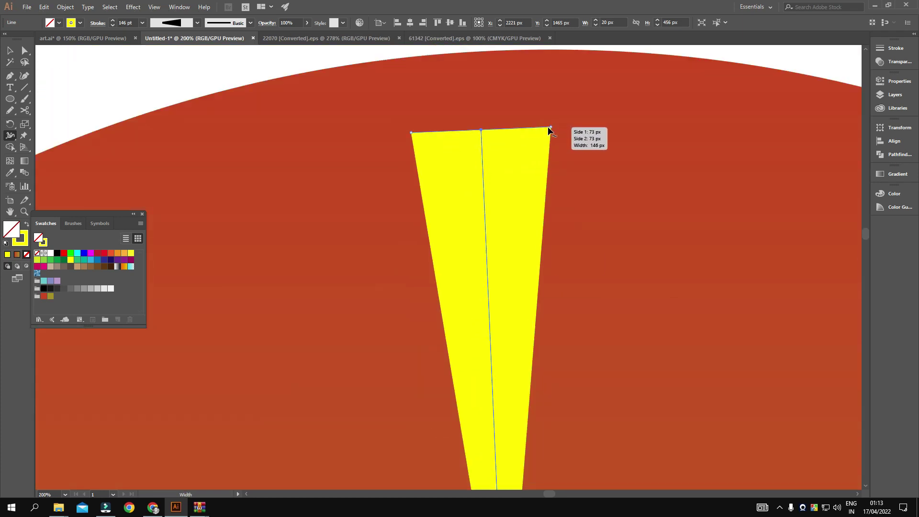
left_click_drag(550, 126, 533, 131)
left_click(10, 50)
scroll(324, 180, "down", 6)
left_click_drag(318, 187, 405, 184)
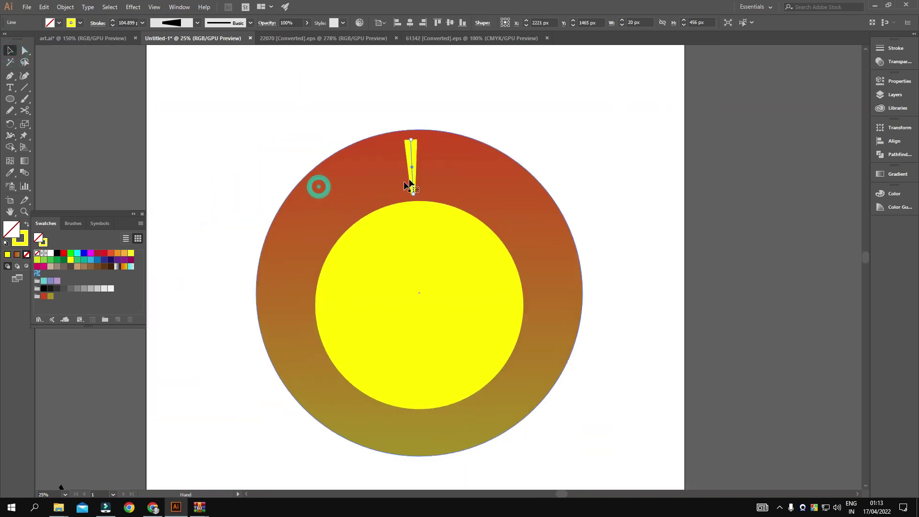
left_click(481, 182, "ctrl")
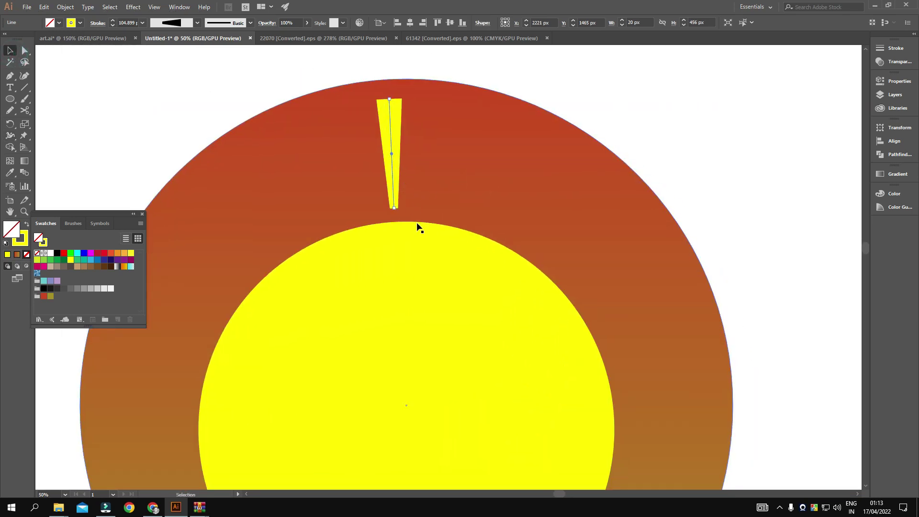
left_click_drag(434, 237, 415, 195)
left_click(414, 263, "shift")
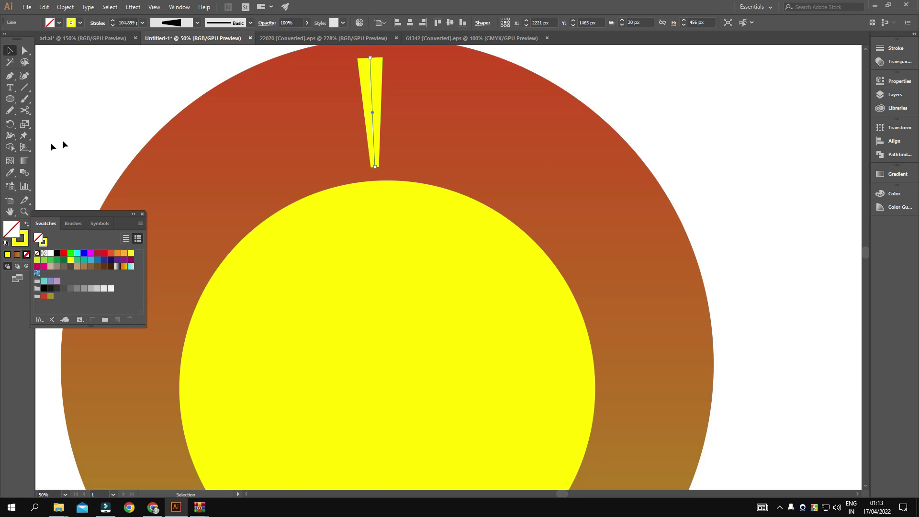
- Rotate a copy of the spike around the sun's centre and repeat it twice
left_click(11, 124)
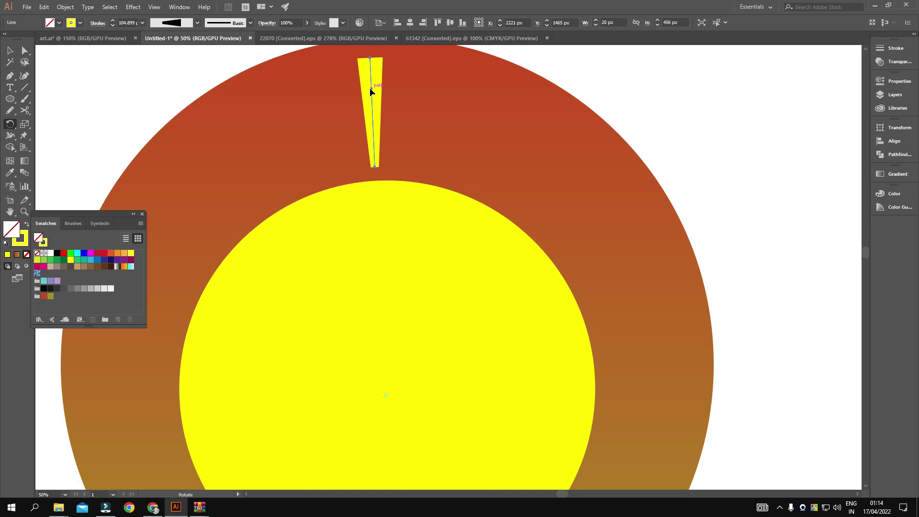
left_click_drag(371, 89, 434, 103)
left_click_drag(434, 104, 428, 100)
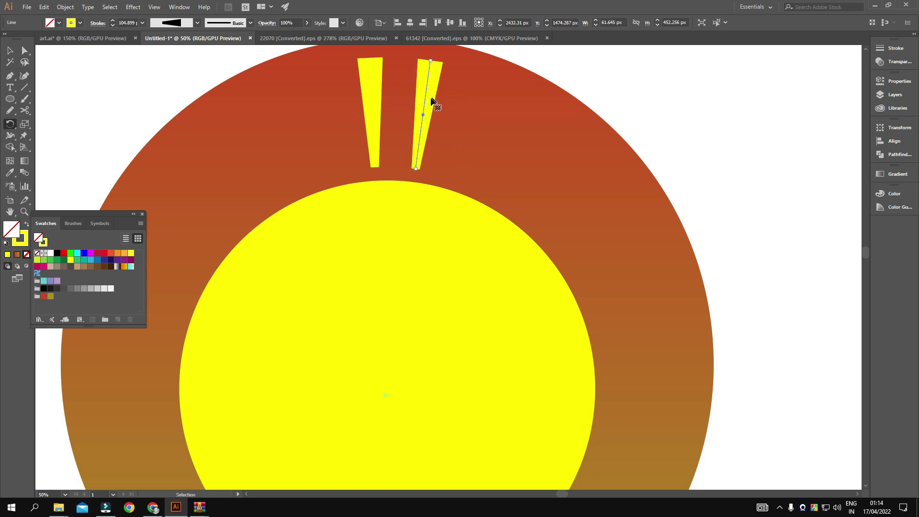
key("v")
key("ctrl+d")
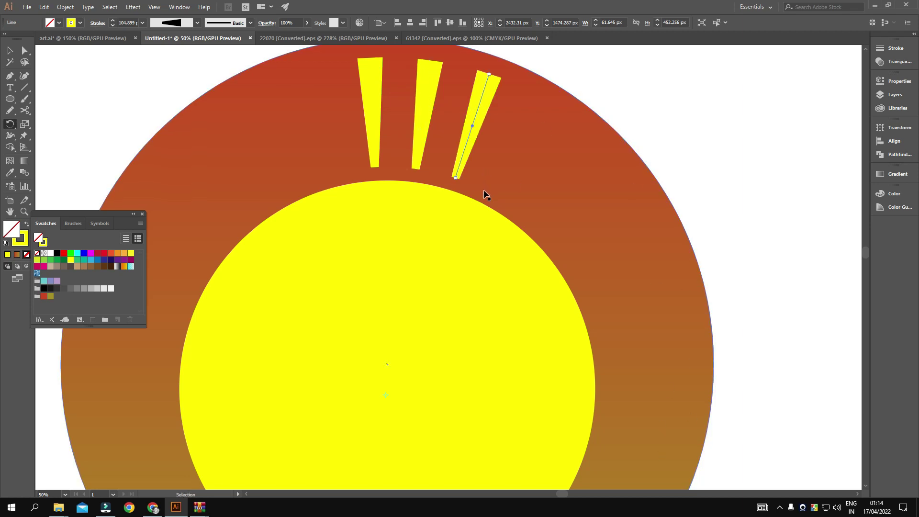
key("ctrl+d")
key("ctrl+d")
- Keep repeating the rotated copy until rays circle the sun, then select the whole sun
key("ctrl+d")
key("ctrl+d")
key("ctrl+d")
key("ctrl+d")
key("r")
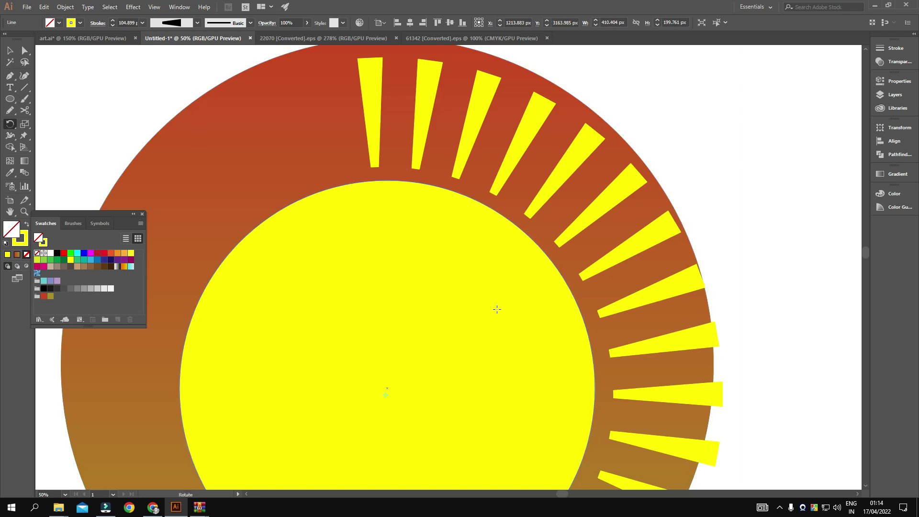
key("v")
key("ctrl+d")
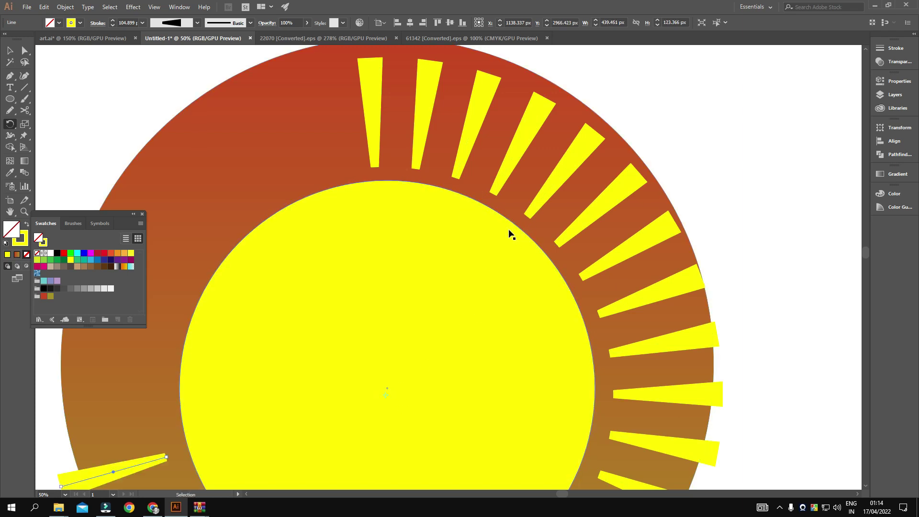
key("ctrl+d")
key("ctrl+d")
key("ctrl+d")
key("ctrl+d")
key("ctrl+d")
key("ctrl+d")
key("ctrl+d")
key("ctrl+d")
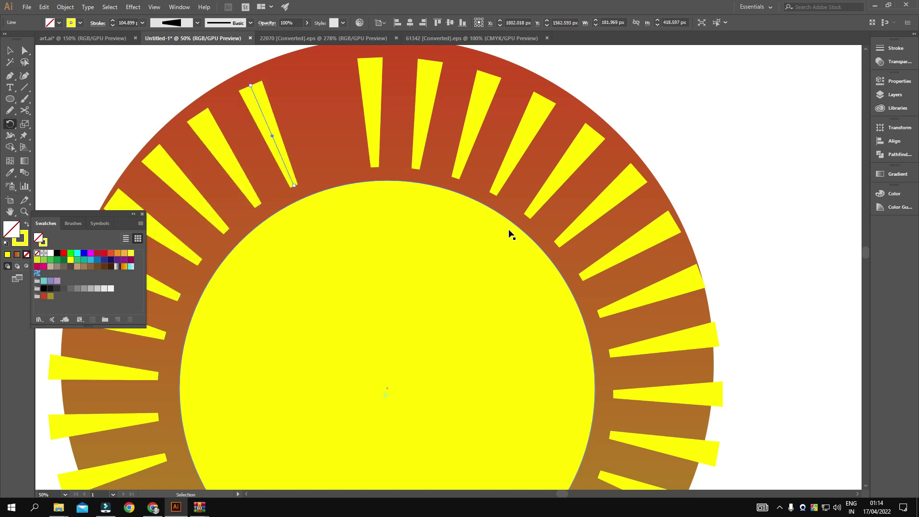
key("ctrl+d")
key("r")
scroll(418, 172, "down", 3)
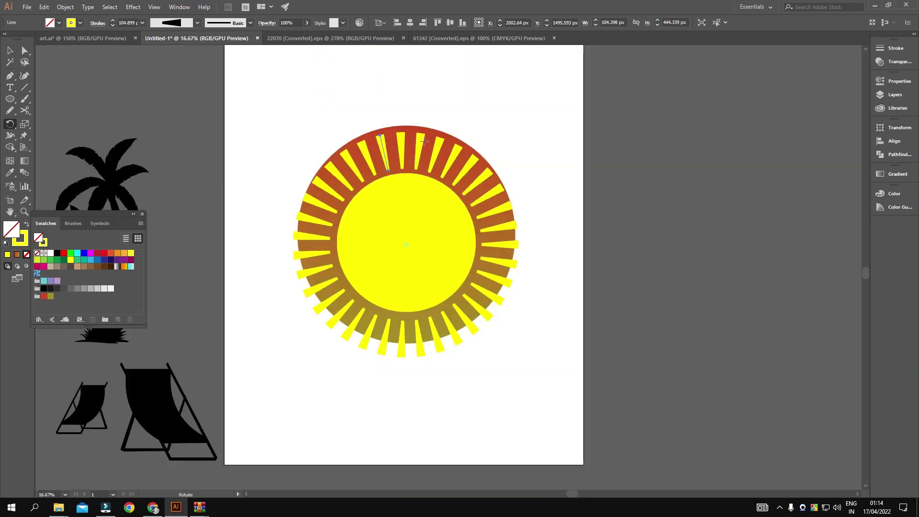
left_click(9, 50)
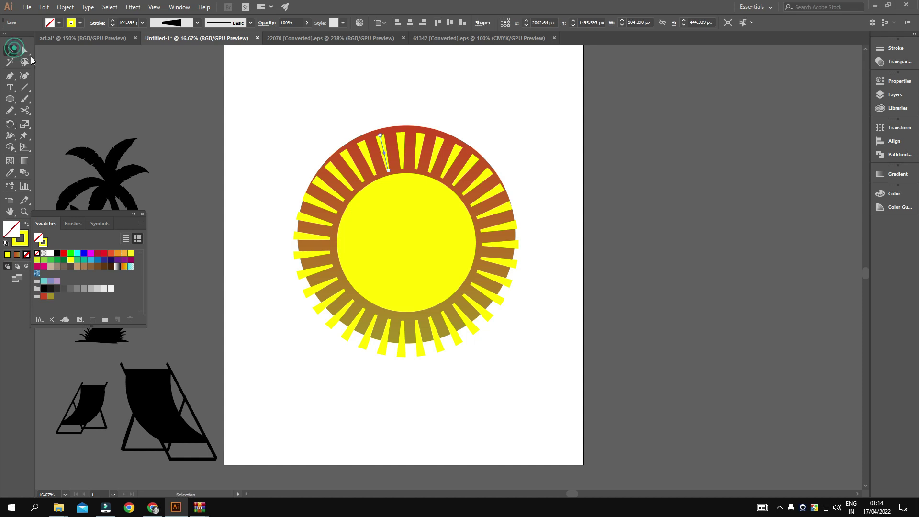
left_click_drag(256, 113, 548, 382)
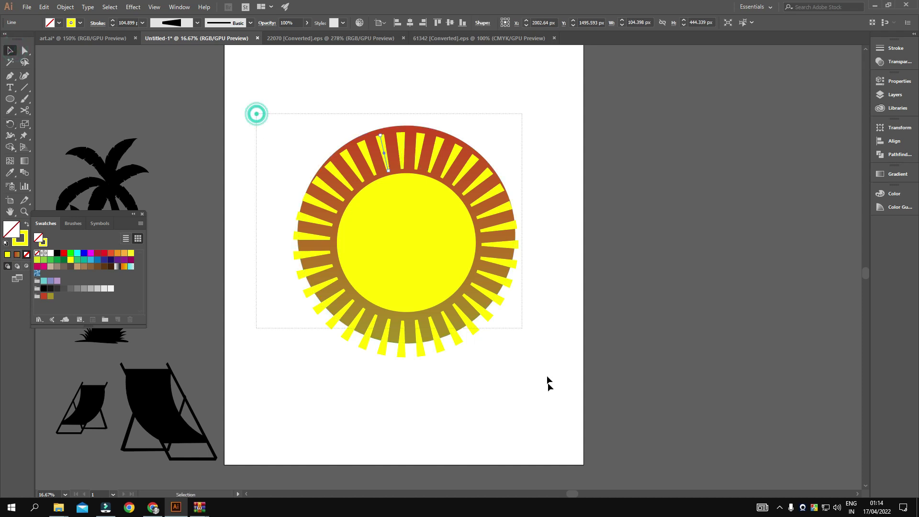
- Stretch the ring of rays slightly taller
key("shift")
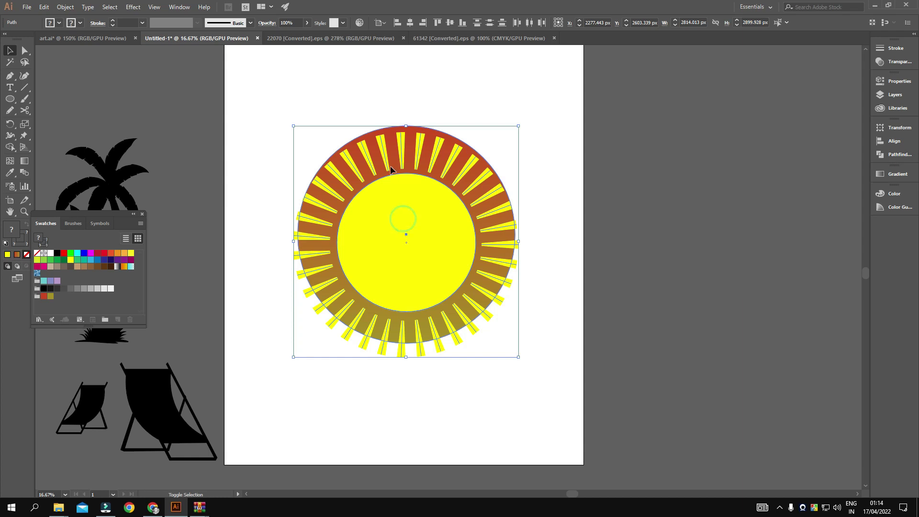
scroll(412, 148, "up", 4)
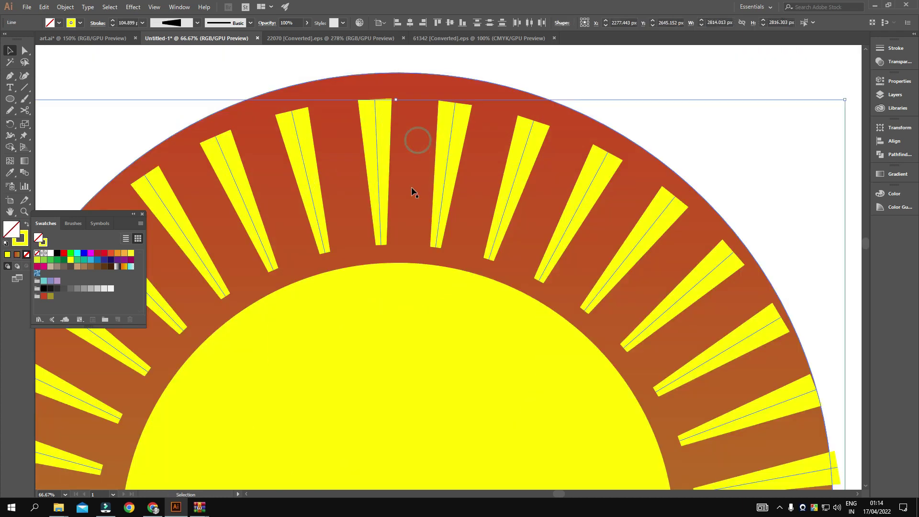
scroll(411, 188, "down", 4)
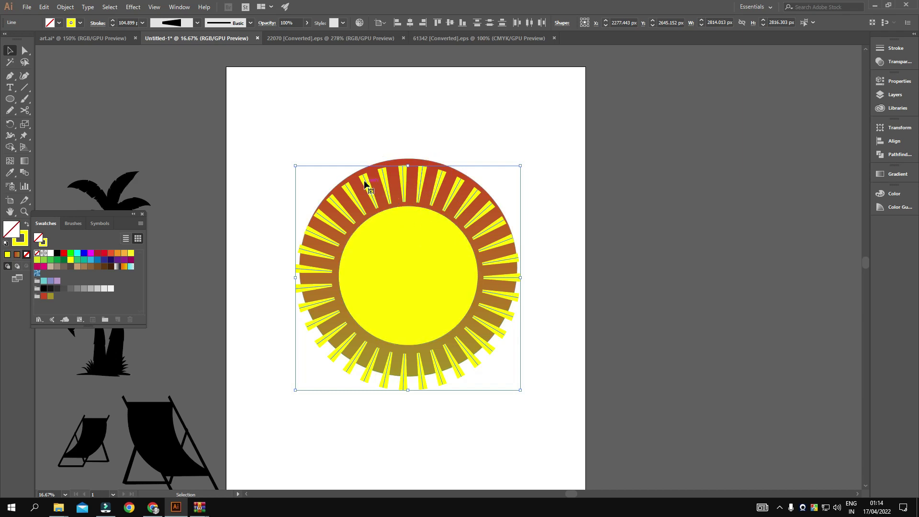
key("a")
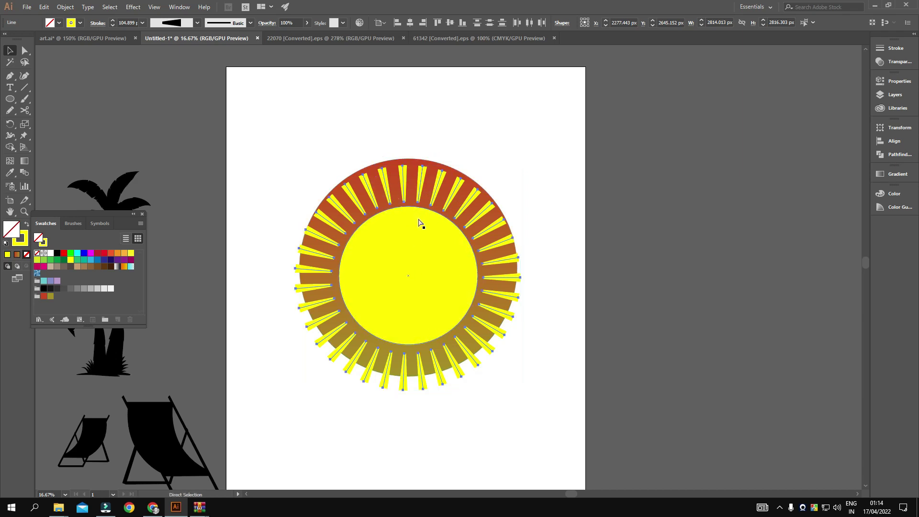
key("v")
key("ctrl+equal")
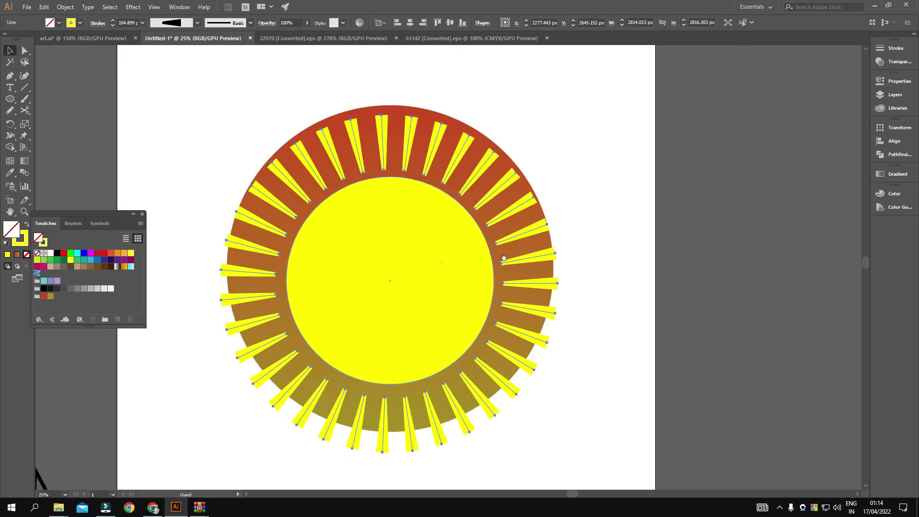
scroll(504, 151, "left", 3)
left_click_drag(454, 103, 454, 119)
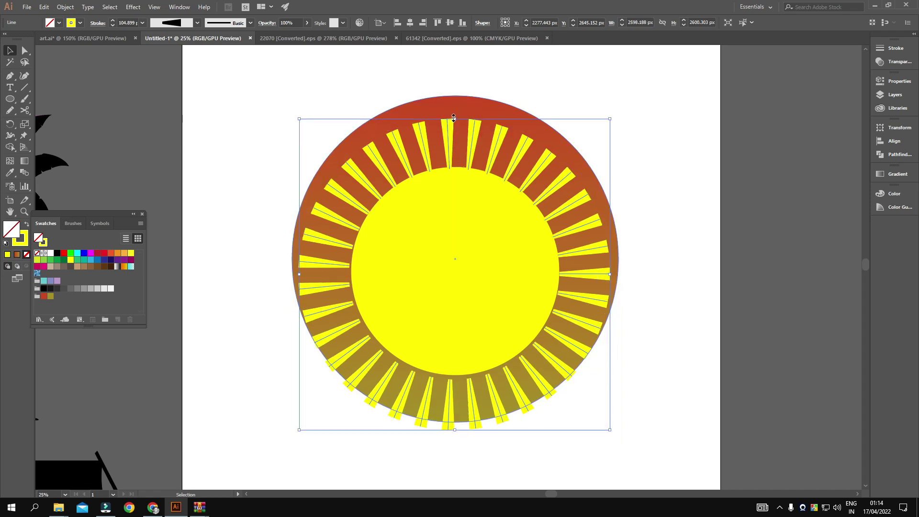
left_click_drag(453, 119, 454, 106)
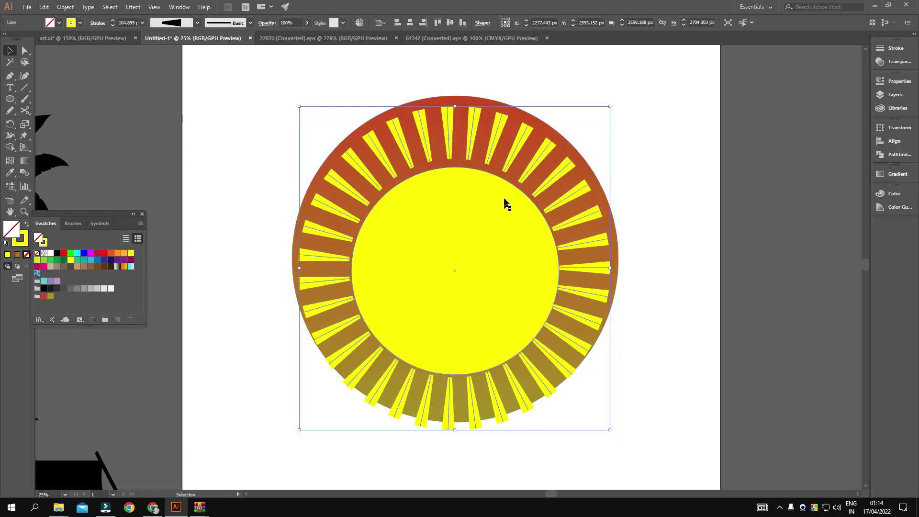
- Shrink the inner yellow circle around its centre to about 1632 px
left_click(488, 216)
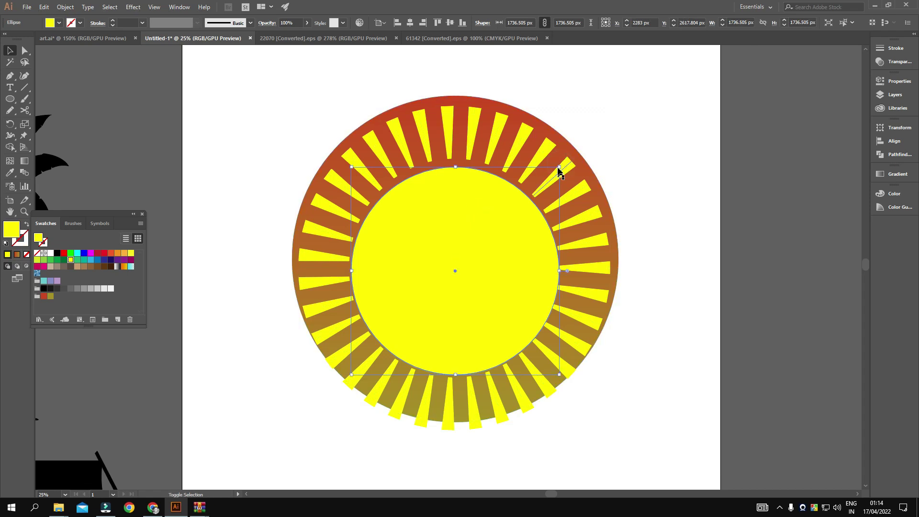
left_click_drag(559, 168, 553, 173)
left_click(595, 164)
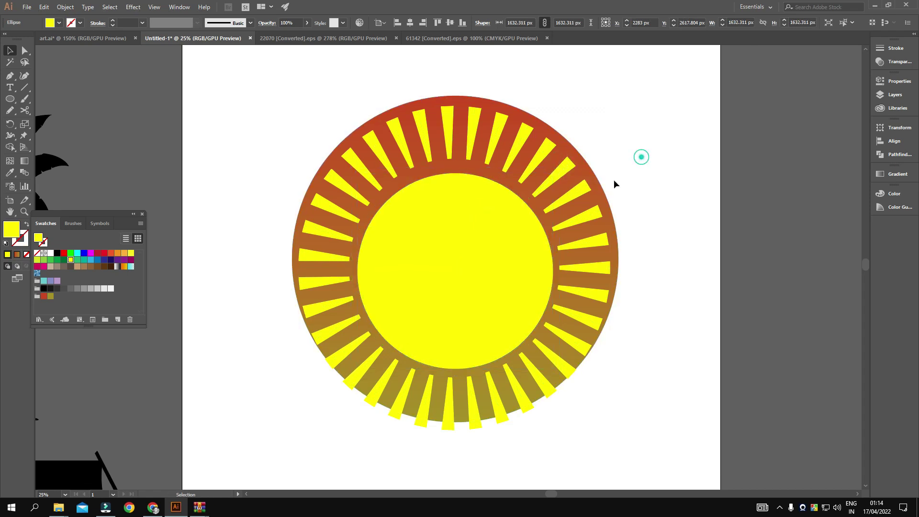
left_click(558, 176)
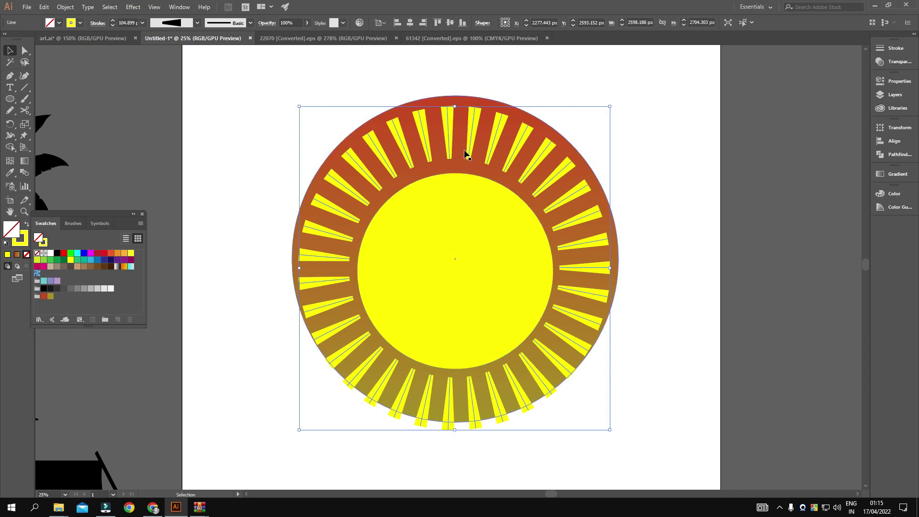
- Delete the old rays and draw a vertical yellow line up from the sun
key("Delete")
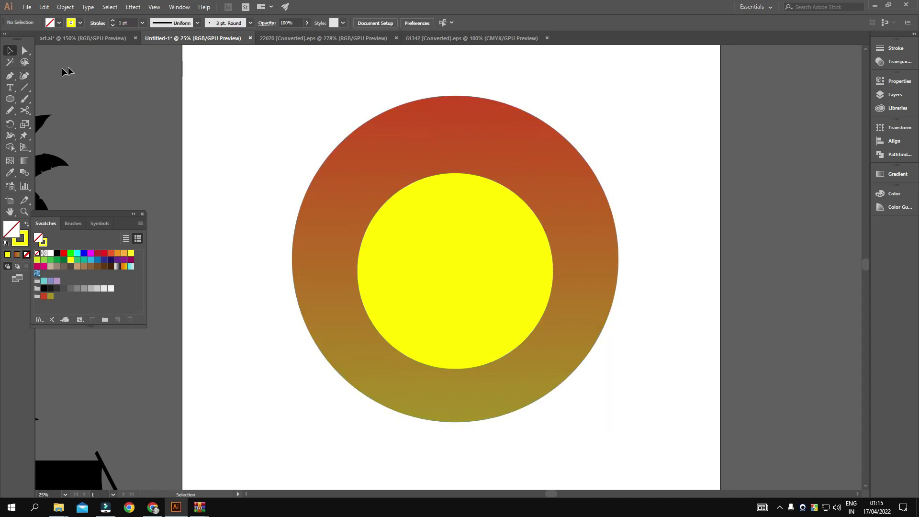
left_click(25, 87)
left_click_drag(451, 280, 450, 123)
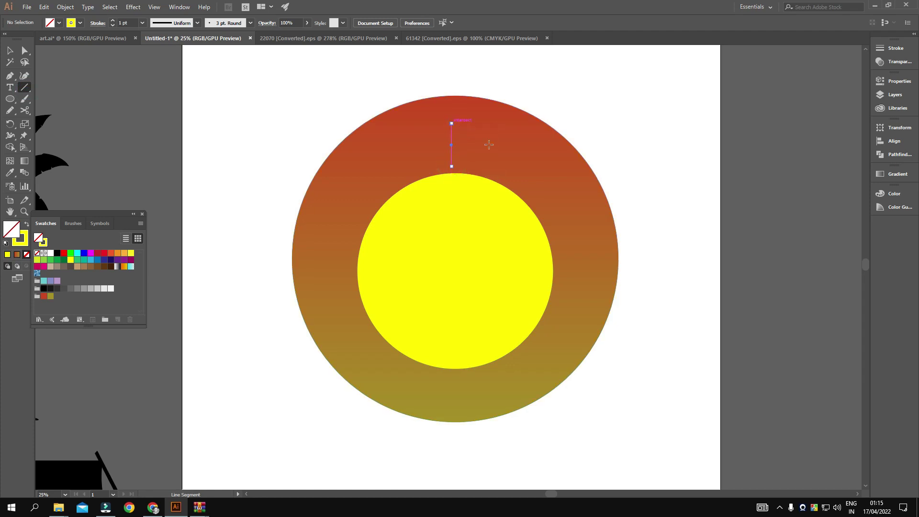
left_click(11, 50)
- Give the line a 19 pt stroke with the triangle width profile
left_click(113, 20)
type("19")
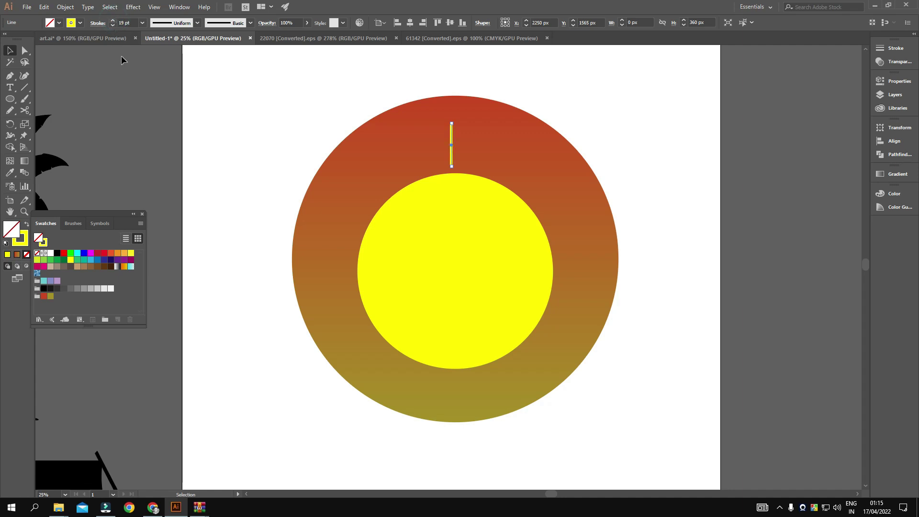
left_click(286, 123)
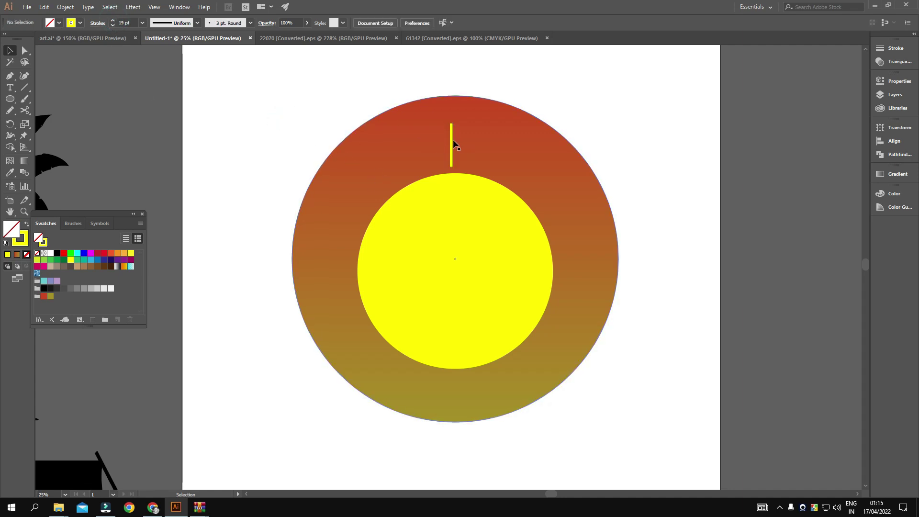
left_click(452, 143)
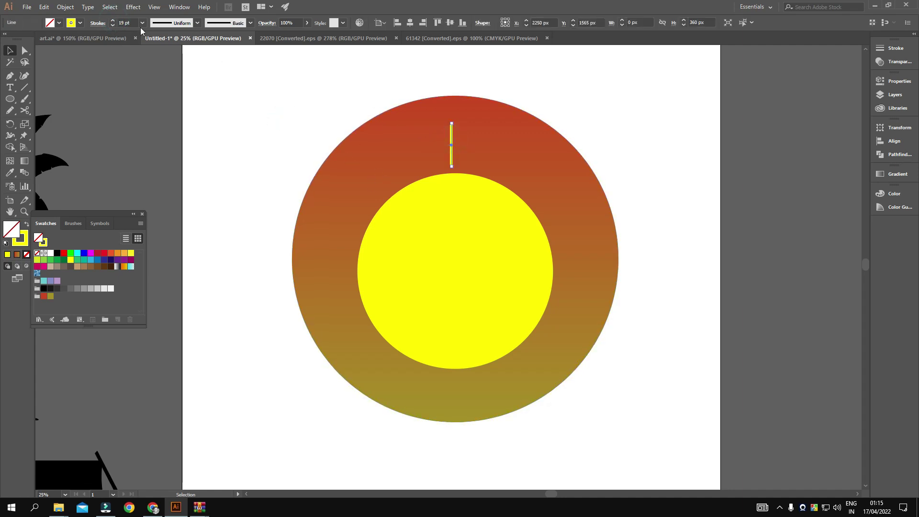
left_click(197, 23)
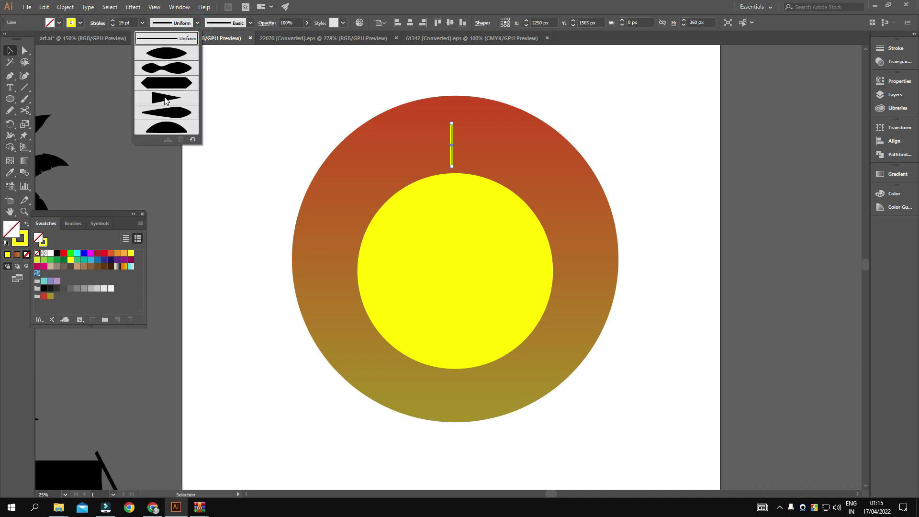
left_click(165, 99)
scroll(434, 145, "up", 3)
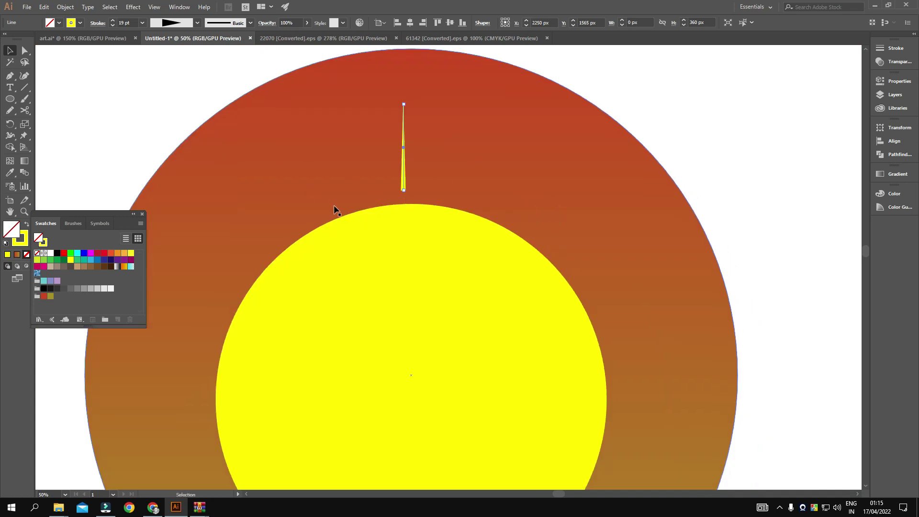
- Rotate-copy the thin ray around the sun's centre, repeating with Ctrl+D, then select the whole sun
left_click(10, 123)
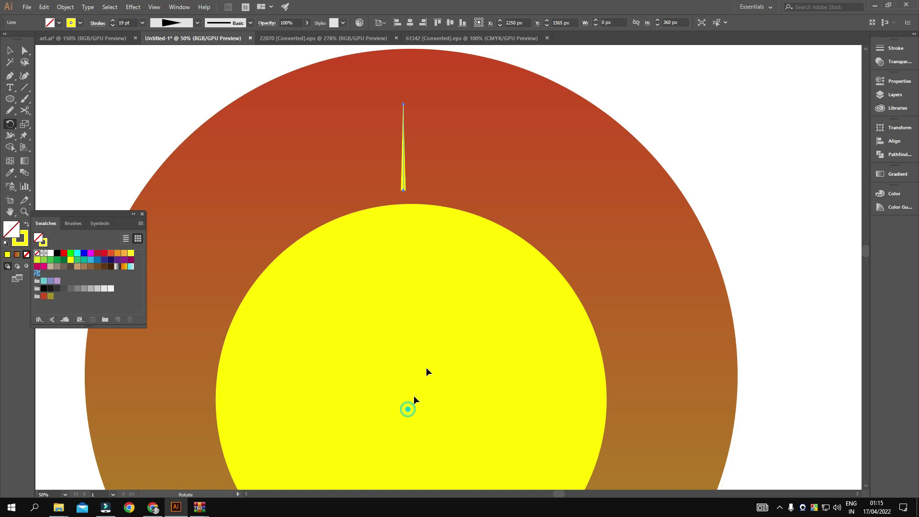
scroll(426, 271, "down", 2)
scroll(438, 185, "down", 1)
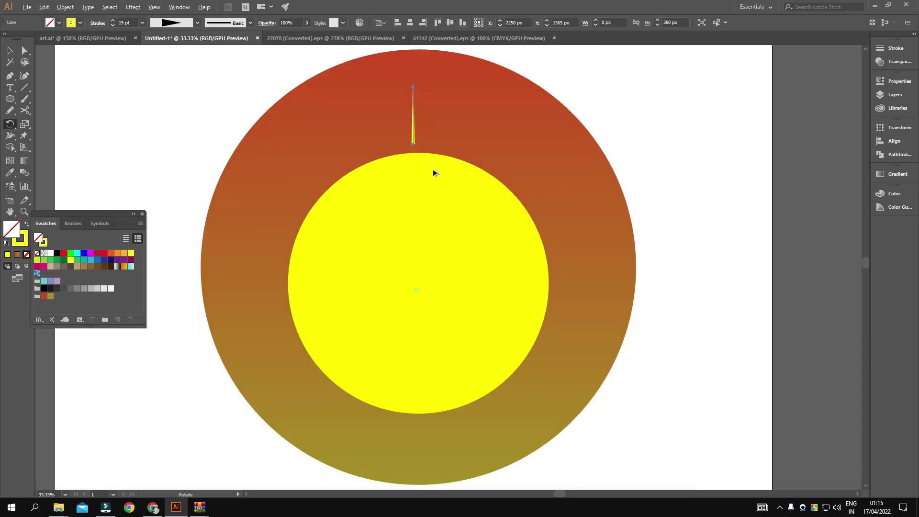
scroll(410, 125, "up", 2)
left_click_drag(414, 120, 452, 125)
scroll(452, 126, "down", 3)
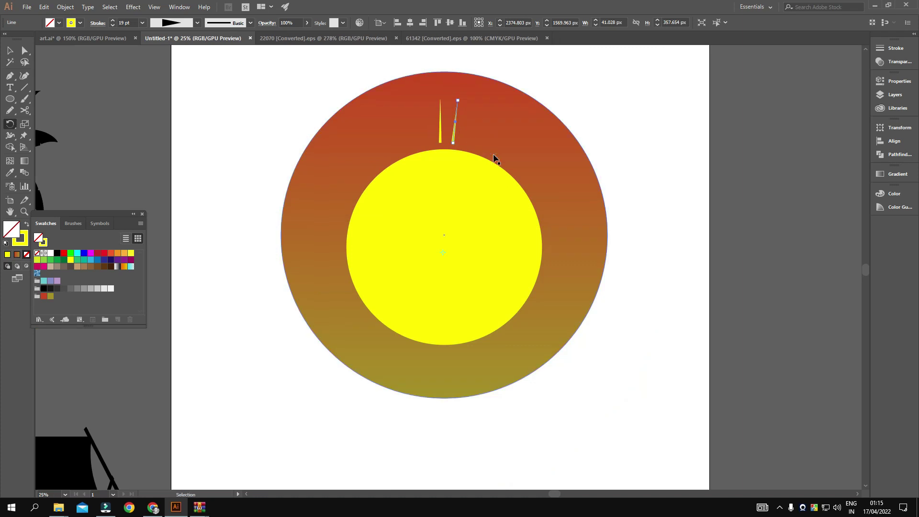
key("ctrl+d")
key("ctrl+d")
key("ctrl+d")
key("ctrl+d")
key("ctrl+d")
key("ctrl+d")
key("ctrl+d")
key("ctrl+d")
key("ctrl+d")
key("ctrl+d")
key("ctrl+d")
key("ctrl+d")
key("ctrl+d")
key("ctrl+d")
key("ctrl+d")
key("ctrl+d")
key("ctrl+d")
key("ctrl+d")
key("ctrl+d")
key("ctrl+d")
key("ctrl+d")
key("ctrl+d")
key("ctrl+d")
key("ctrl+d")
key("ctrl+d")
key("ctrl+d")
key("ctrl+d")
key("ctrl+d")
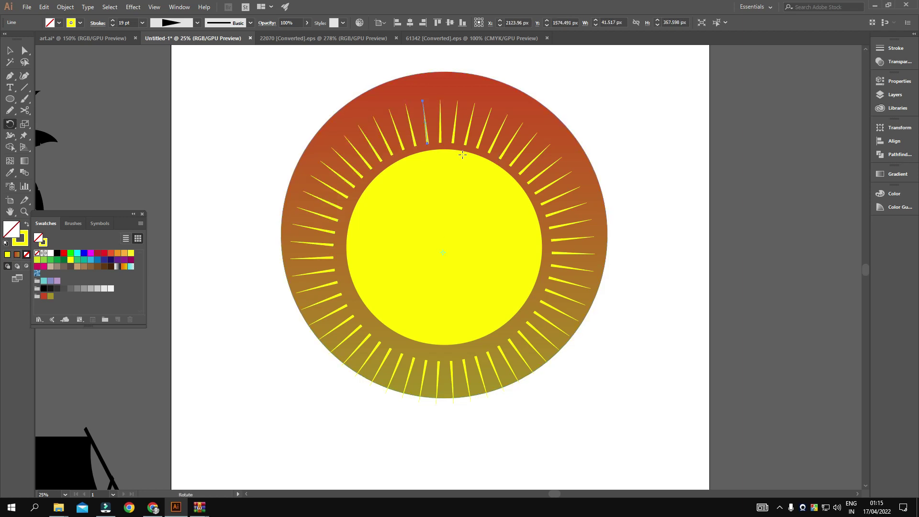
left_click(15, 50)
key("ctrl+minus")
left_click_drag(294, 119, 530, 333)
- Centre the yellow circle on its rays horizontally and vertically, then nudge both up slightly
left_click(456, 125, "shift")
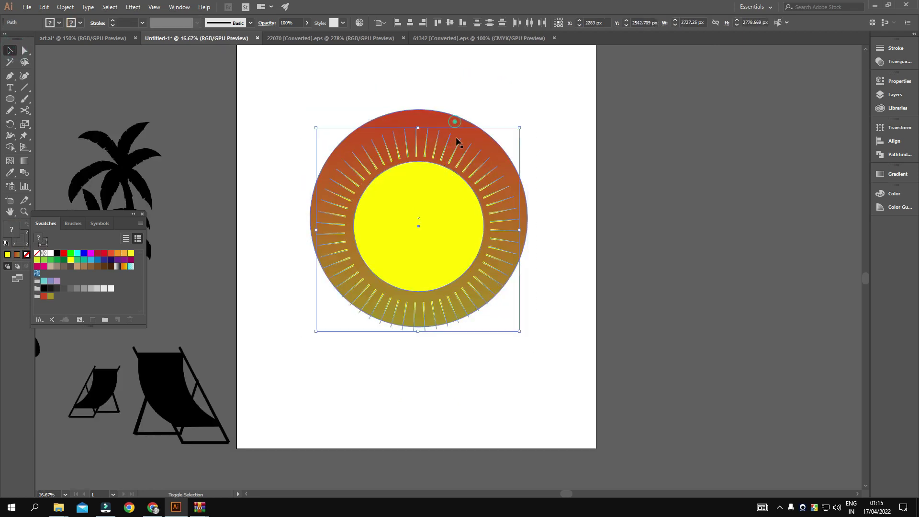
scroll(421, 211, "up", 2)
left_click(429, 195, "ctrl")
scroll(429, 195, "down", 2)
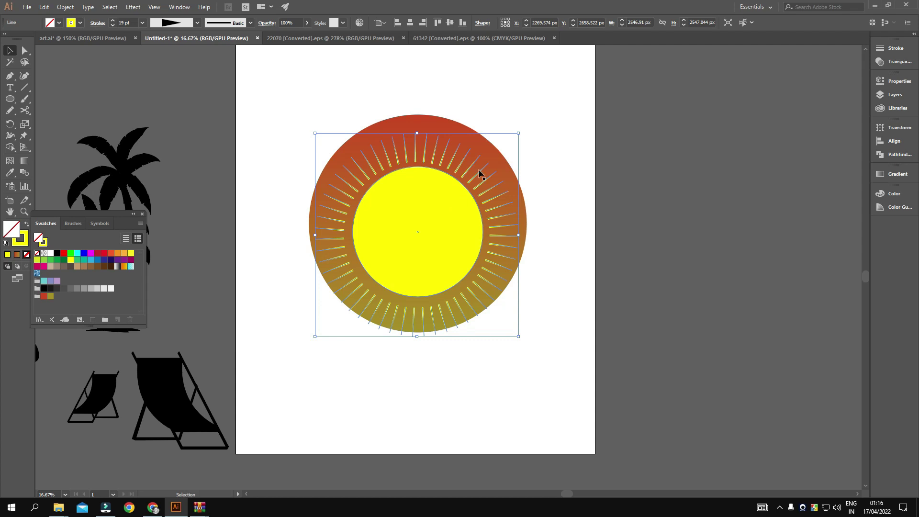
left_click(416, 218, "shift")
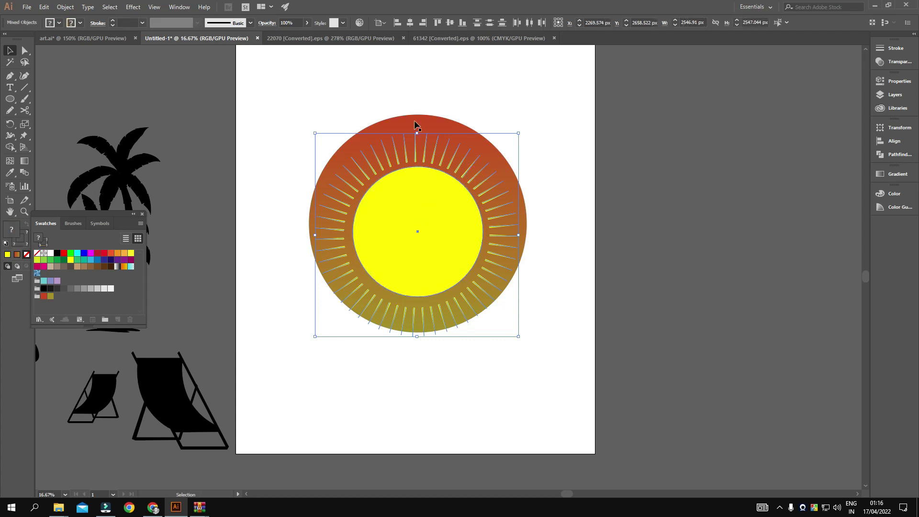
left_click(410, 22)
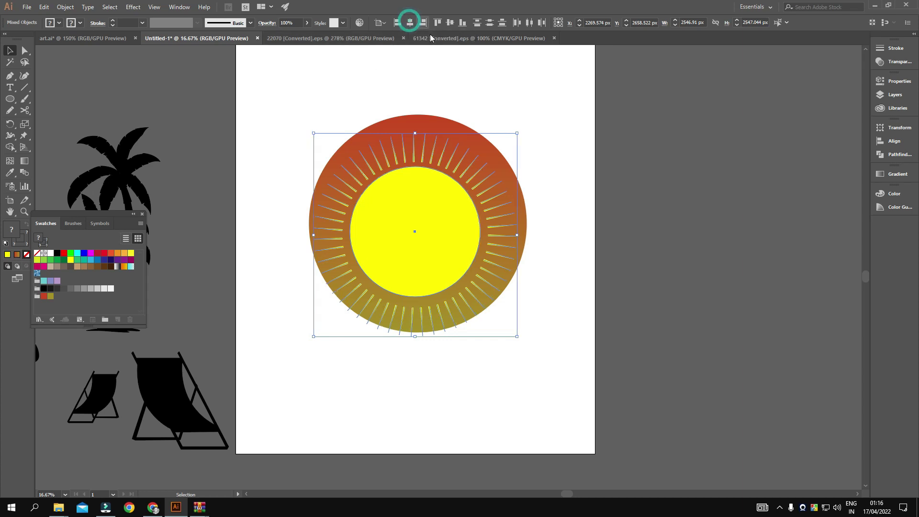
left_click(450, 22)
left_click_drag(441, 222, 444, 209)
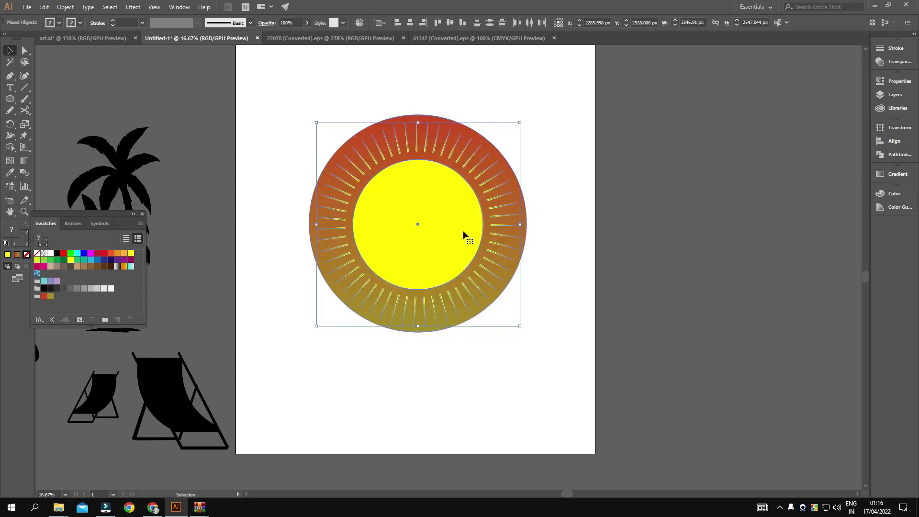
left_click(575, 207)
- Scale the sun-and-rays group down around its centre to about 2047 px
left_click_drag(440, 224, 463, 230)
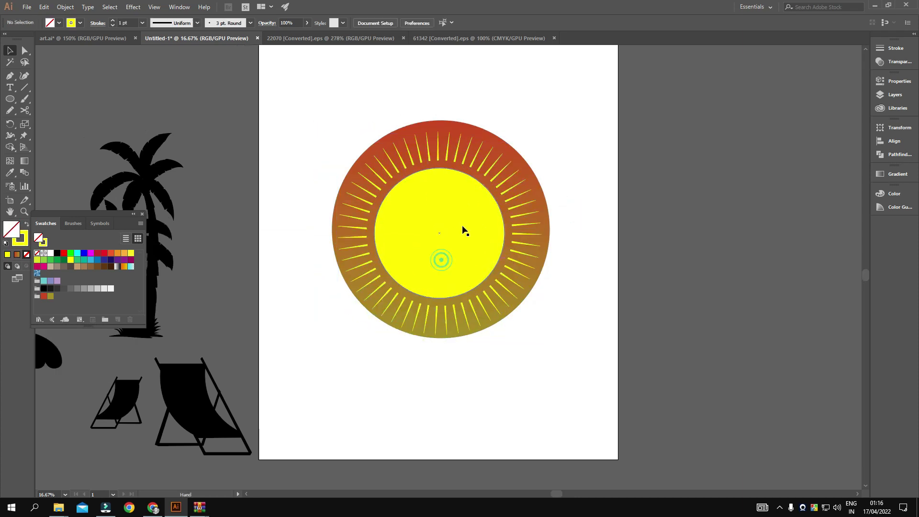
left_click(510, 165)
left_click(474, 163, "shift")
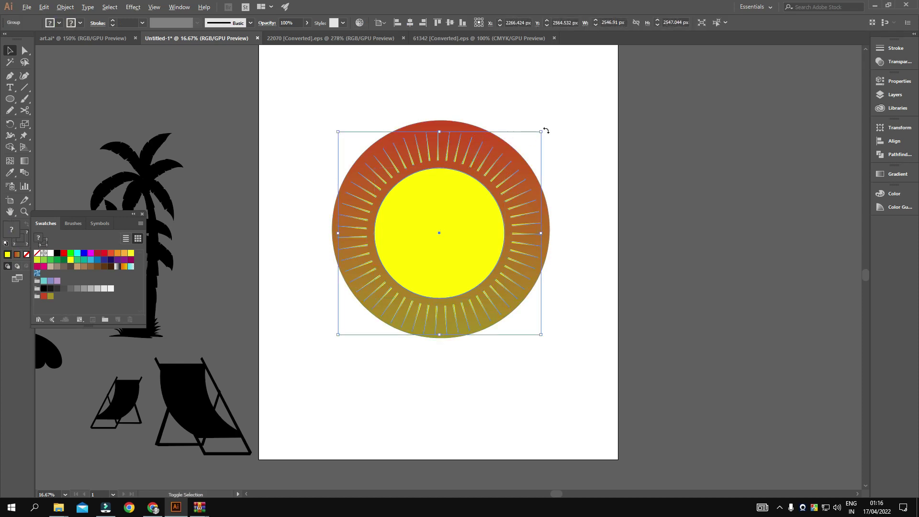
left_click_drag(542, 130, 523, 150)
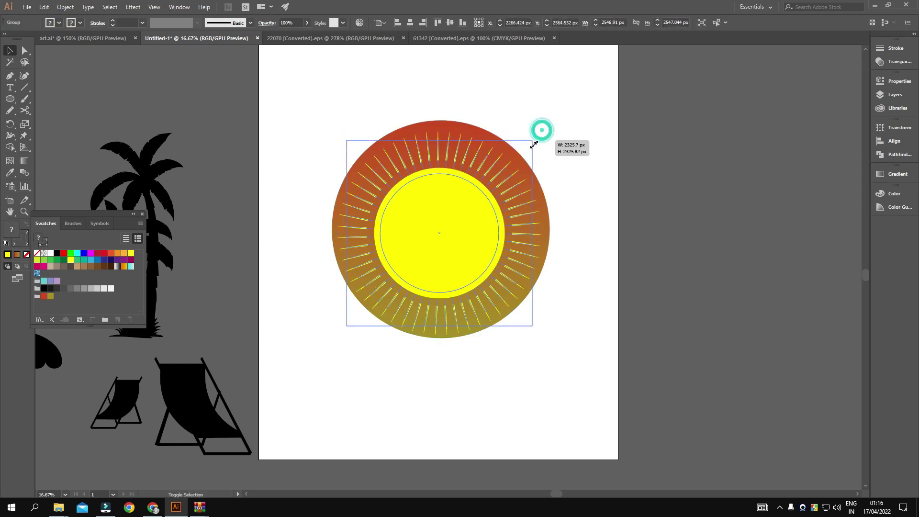
left_click(574, 169)
left_click_drag(471, 273, 489, 302)
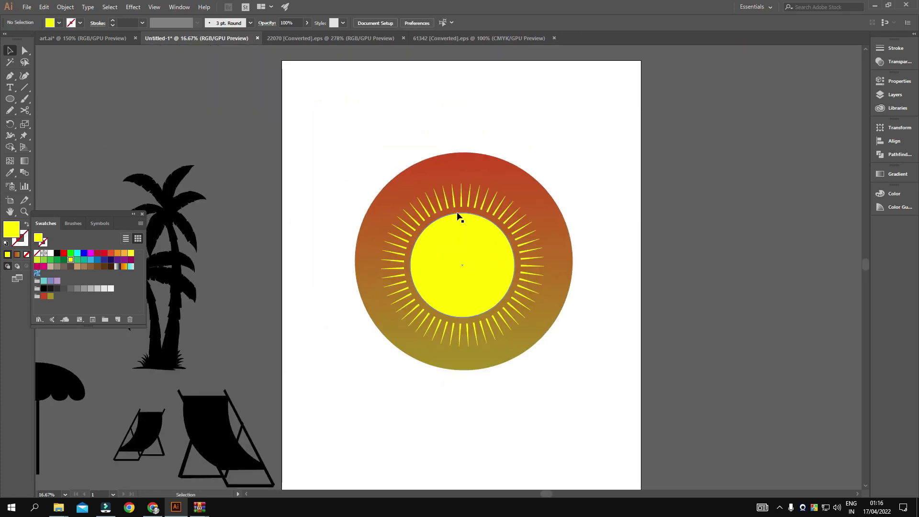
scroll(458, 217, "up", 3)
left_click_drag(499, 239, 498, 192)
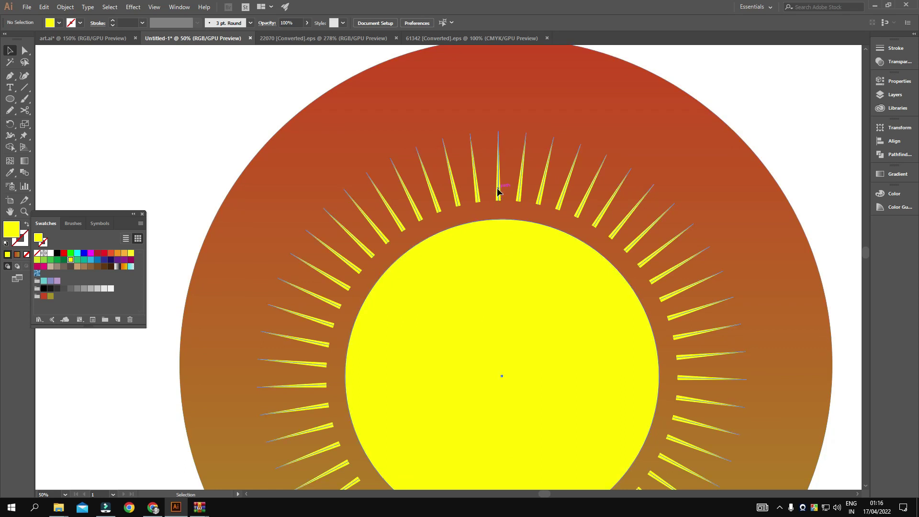
- Select the ray group and undo, then redo, the sun-and-rays scaling
left_click(498, 191)
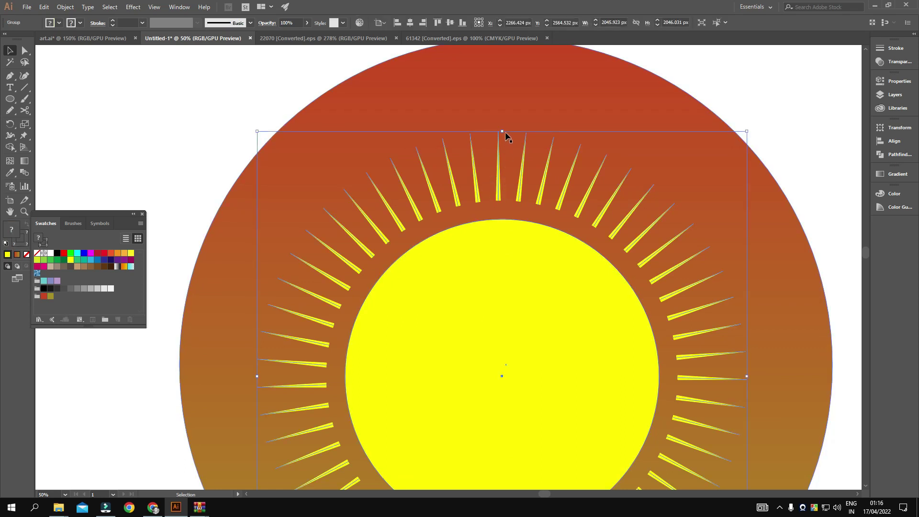
key("a")
key("v")
key("ctrl+z")
key("ctrl+shift+z")
- In isolation mode, rotate a copy of the rays between the originals and shrink it
double_click(609, 206)
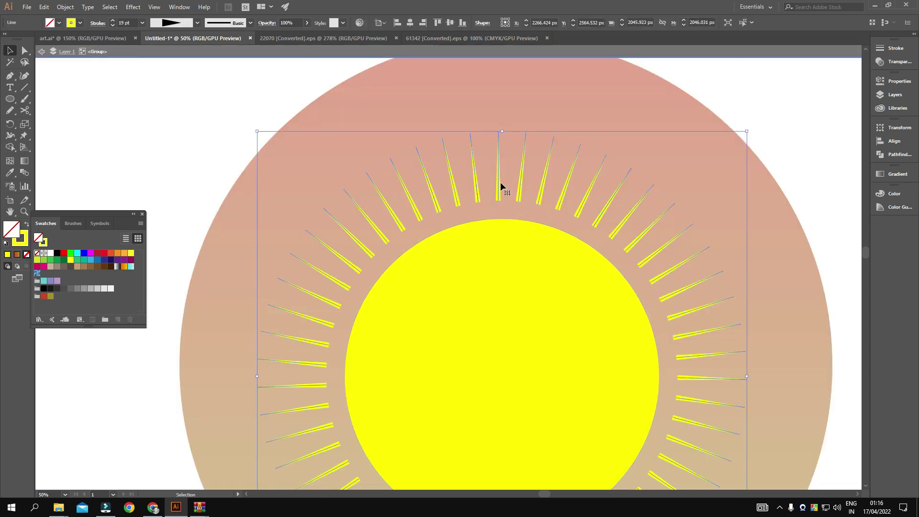
key("a")
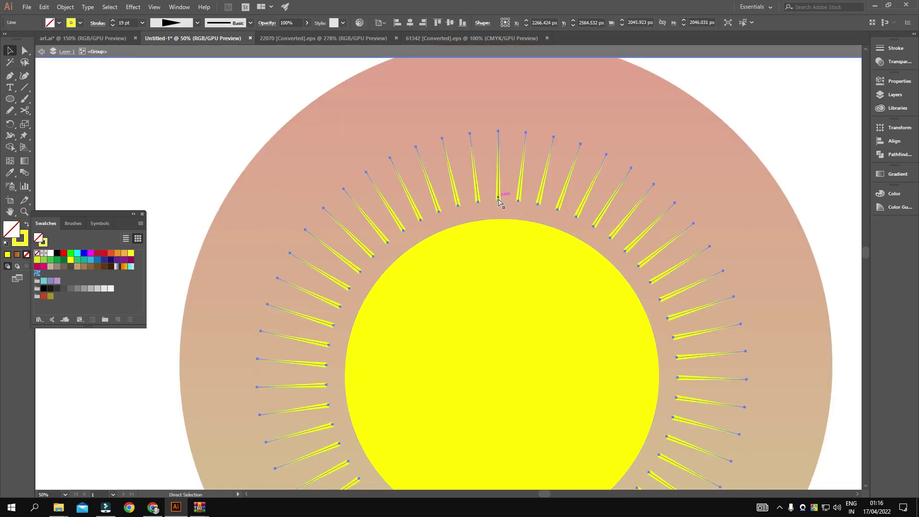
key("v")
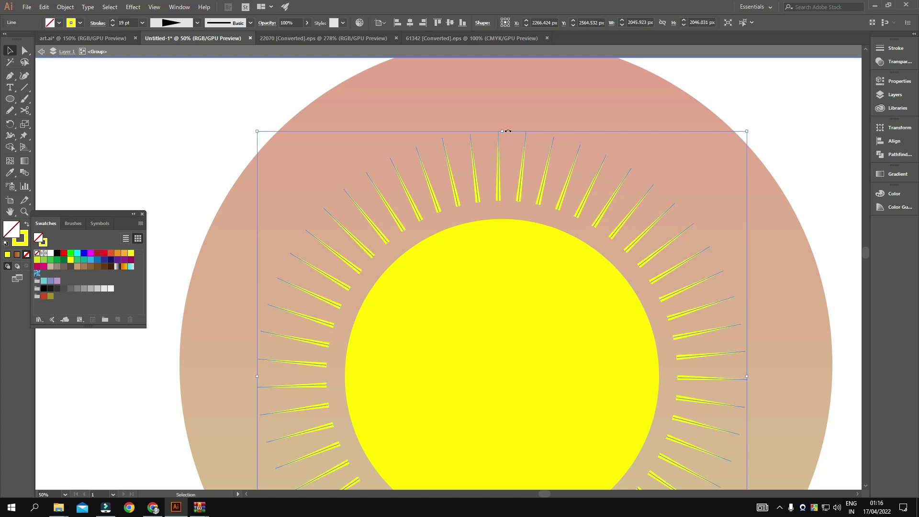
left_click_drag(751, 130, 770, 143)
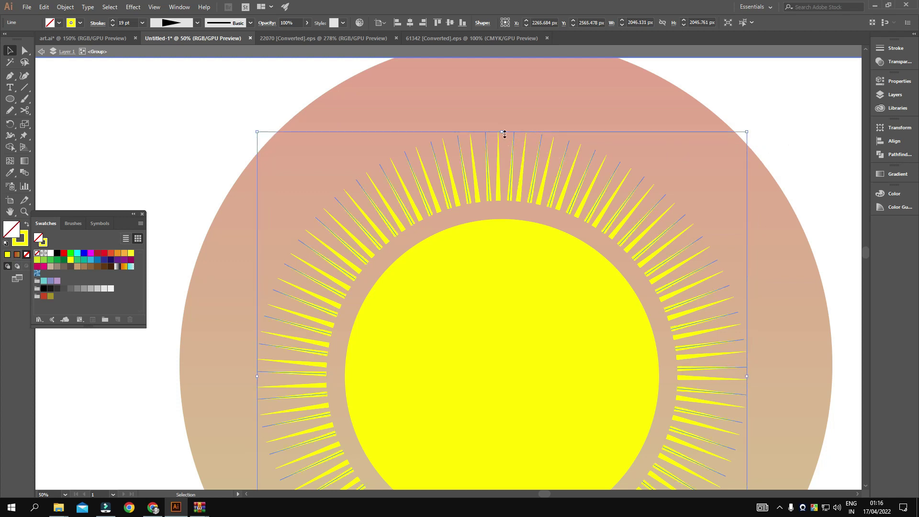
left_click_drag(502, 133, 503, 150)
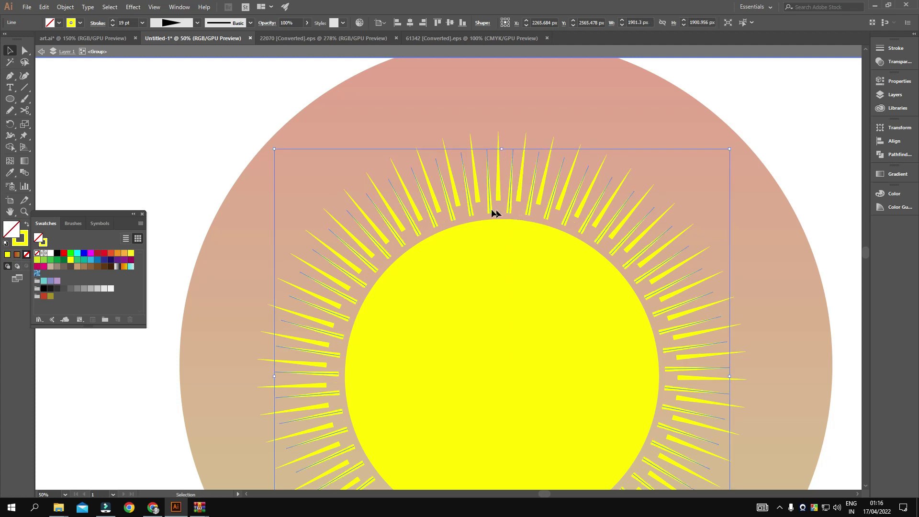
left_click(651, 131)
- Re-enter and exit the ray group's isolation, then pan to the umbrella and deck chairs
scroll(632, 153, "down", 1, "alt")
scroll(632, 178, "down", 1, "alt")
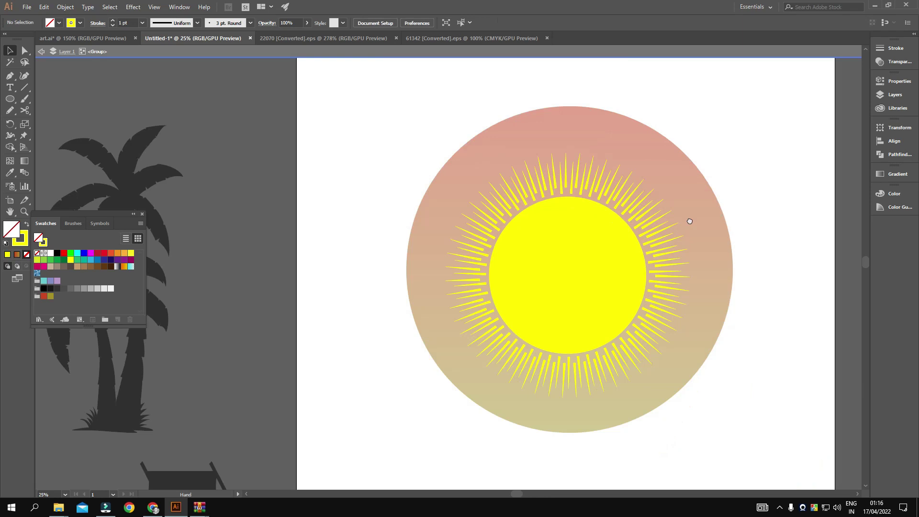
left_click_drag(548, 339, 565, 331)
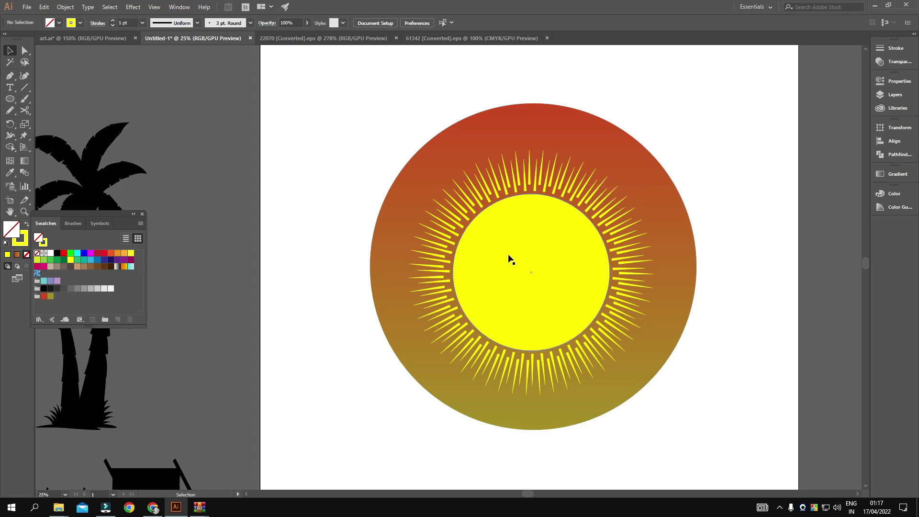
scroll(557, 250, "down", 2, "alt")
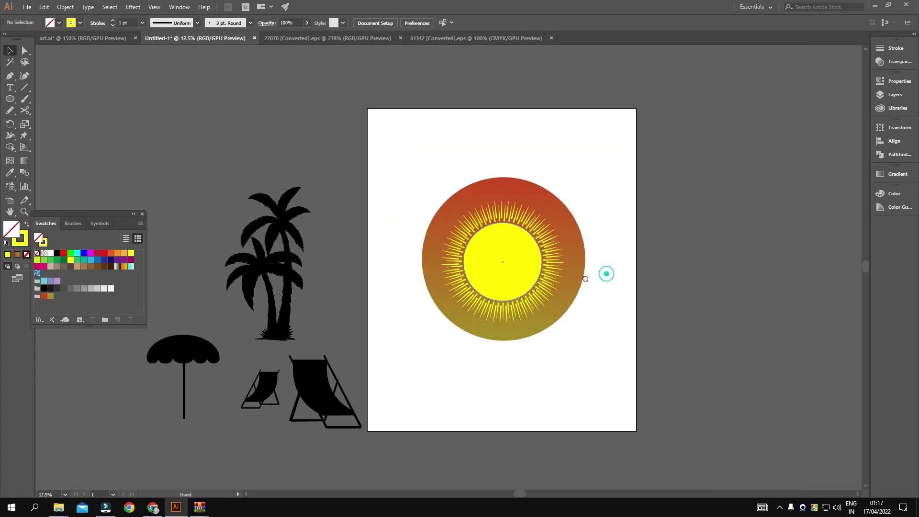
scroll(555, 263, "up", 1, "alt")
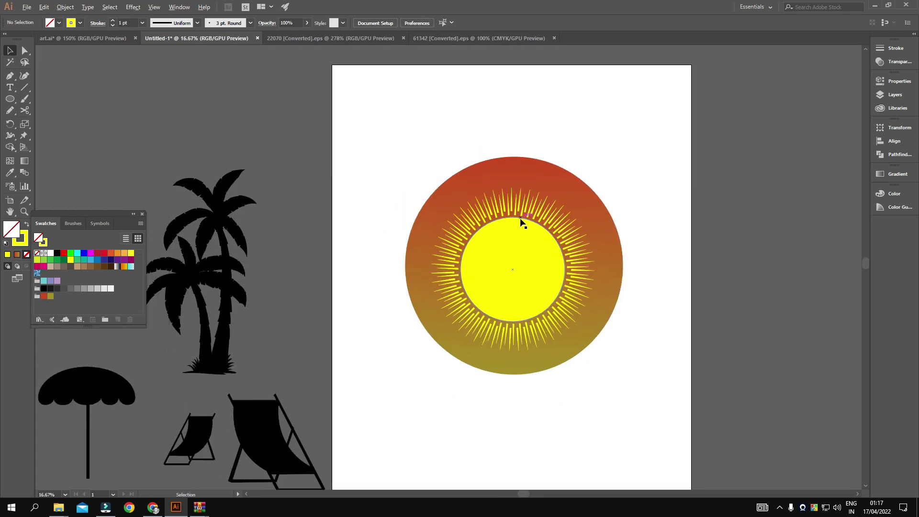
scroll(523, 221, "up", 2, "alt")
double_click(523, 220)
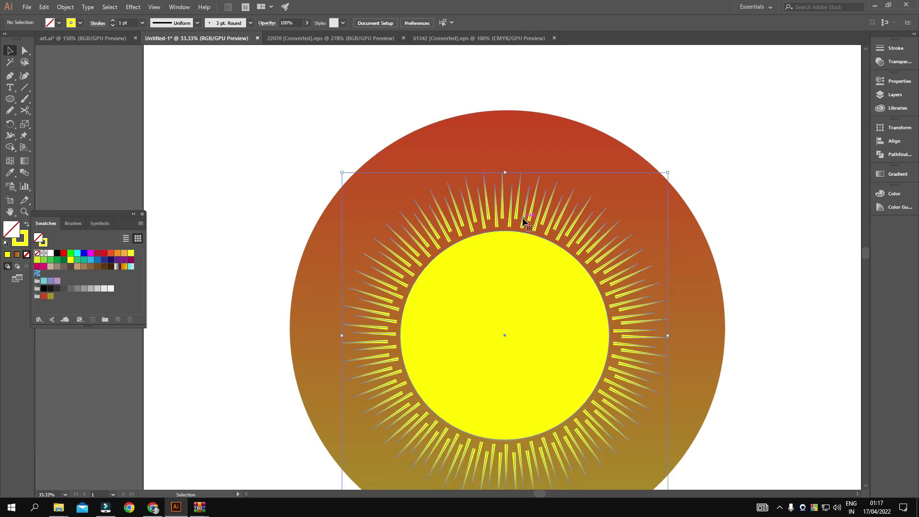
double_click(690, 144)
scroll(546, 276, "down", 1, "alt")
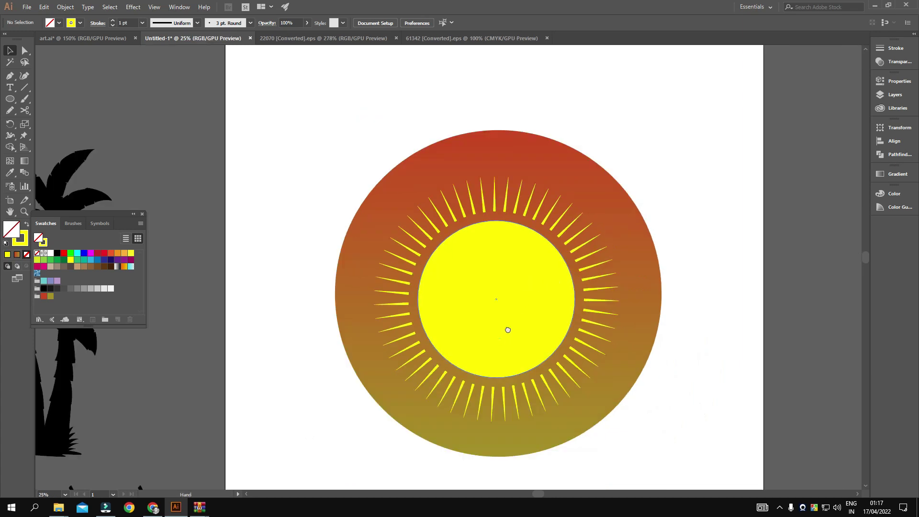
left_click_drag(506, 327, 518, 317)
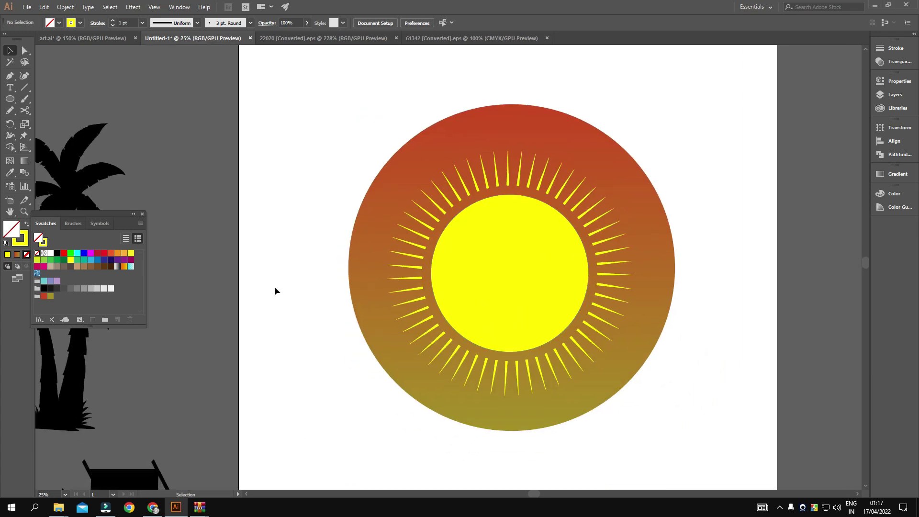
scroll(275, 287, "down", 2, "alt")
left_click_drag(293, 349, 418, 332)
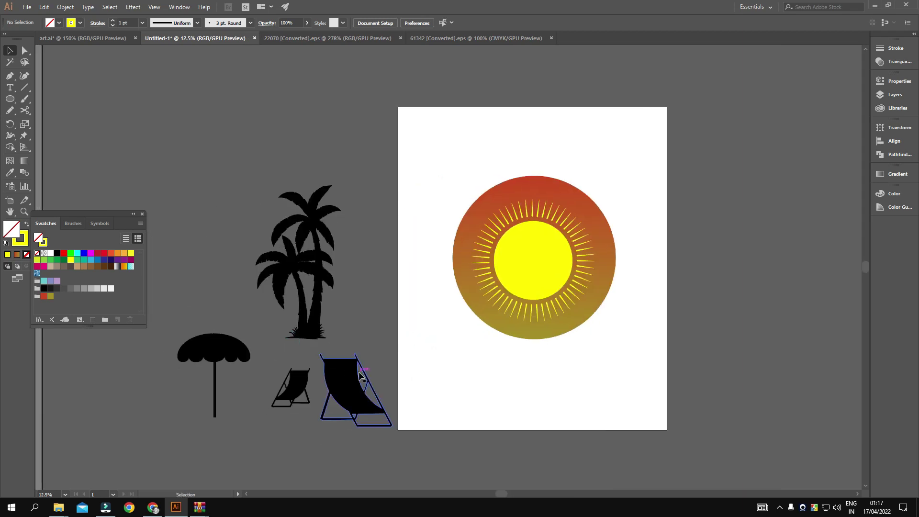
- Copy the umbrella onto the sun, shrink and tilt it, and extend its pole into the lower rays
left_click_drag(221, 357, 531, 275)
scroll(531, 275, "up", 3, "alt")
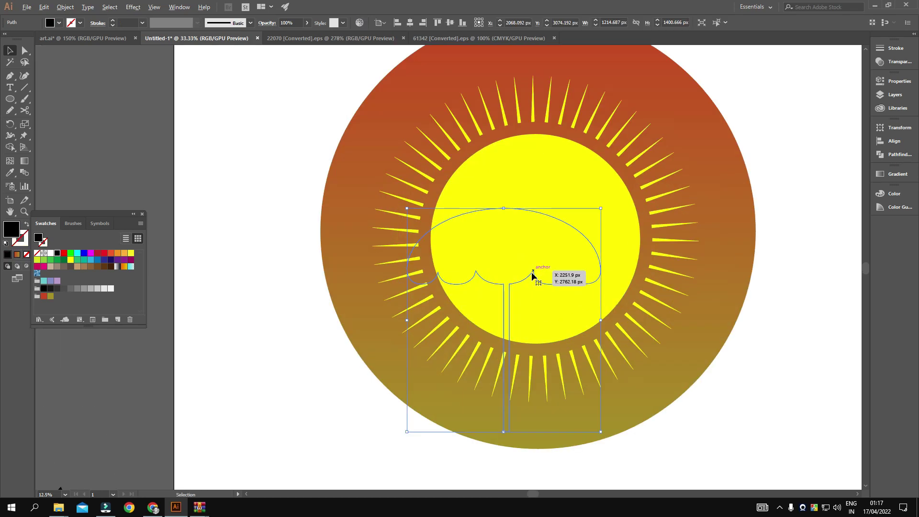
left_click_drag(531, 272, 535, 292)
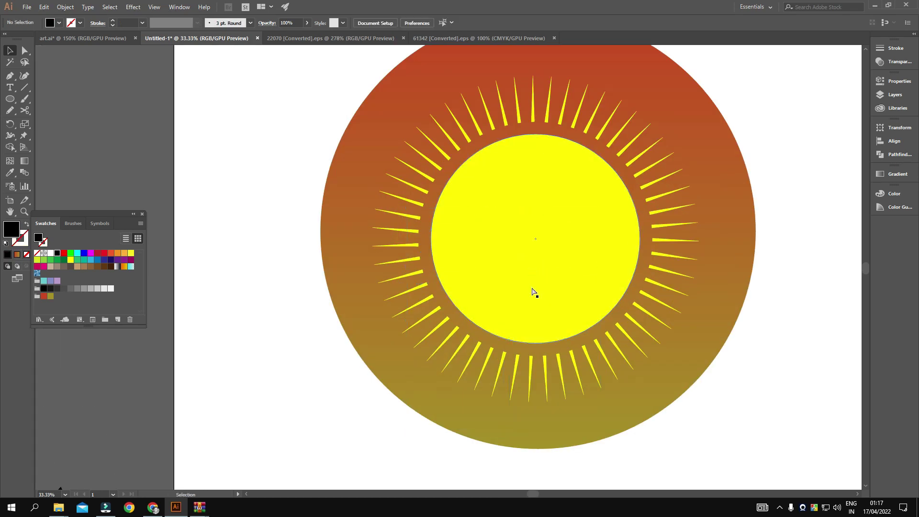
key("ctrl+z")
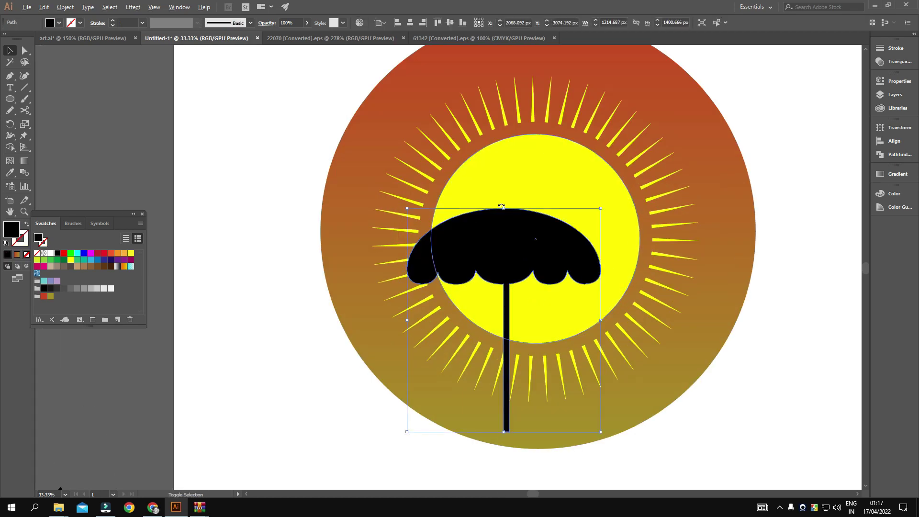
mouse_move(504, 211)
left_mouse_down()
mouse_move(506, 304)
mouse_move(511, 212)
left_mouse_up()
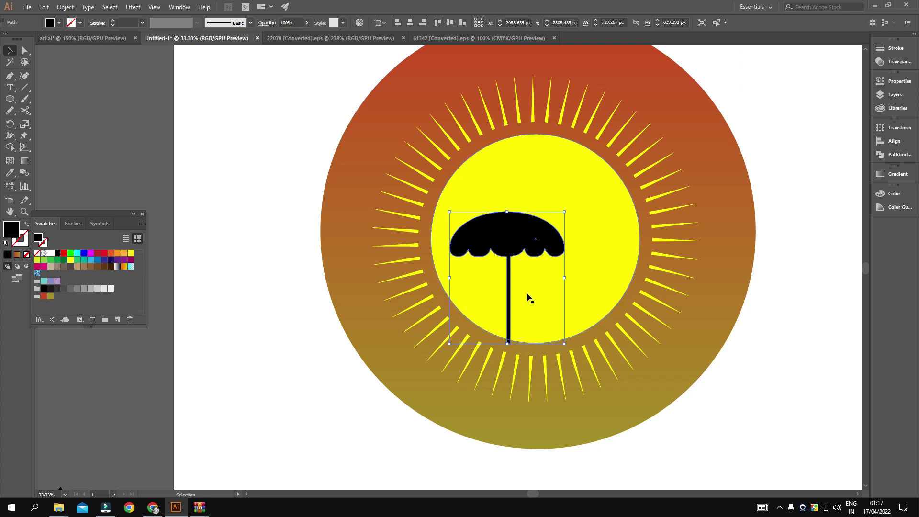
left_click_drag(568, 211, 561, 203)
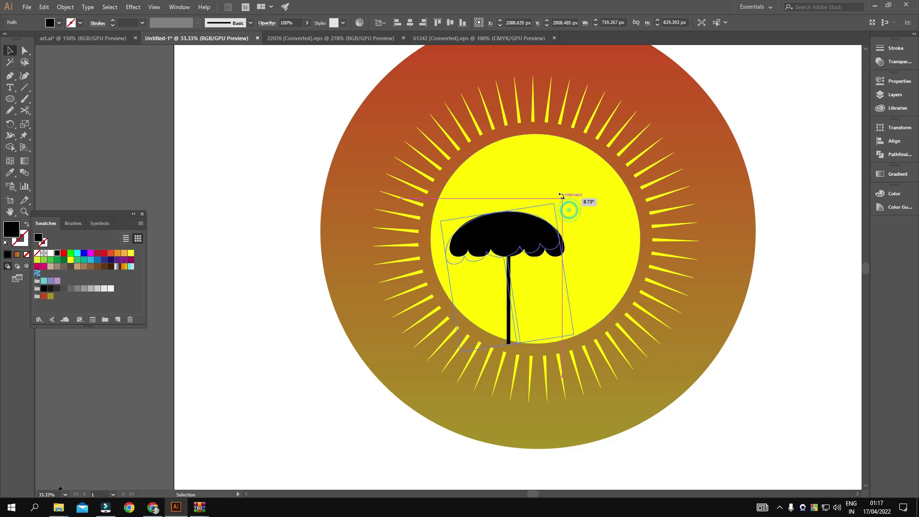
left_click_drag(508, 246, 511, 257)
left_click_drag(521, 367, 523, 362)
left_click(771, 357)
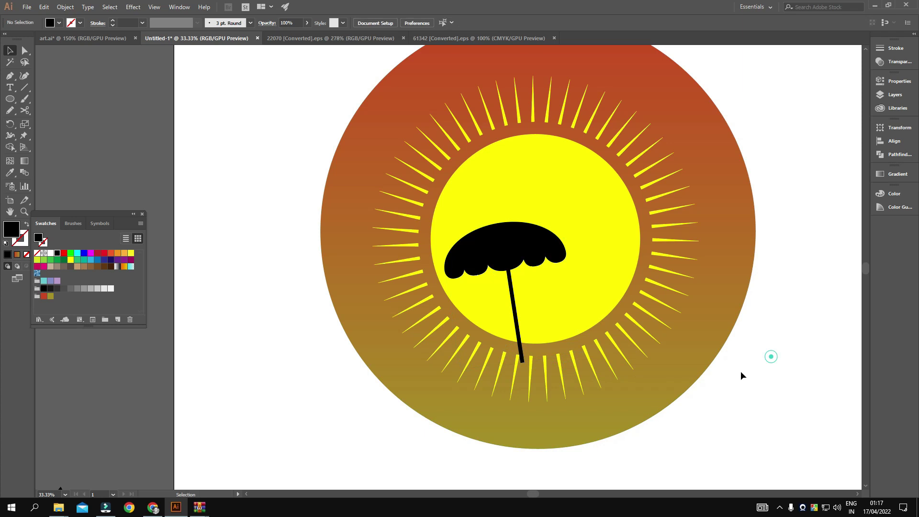
scroll(513, 386, "down", 2)
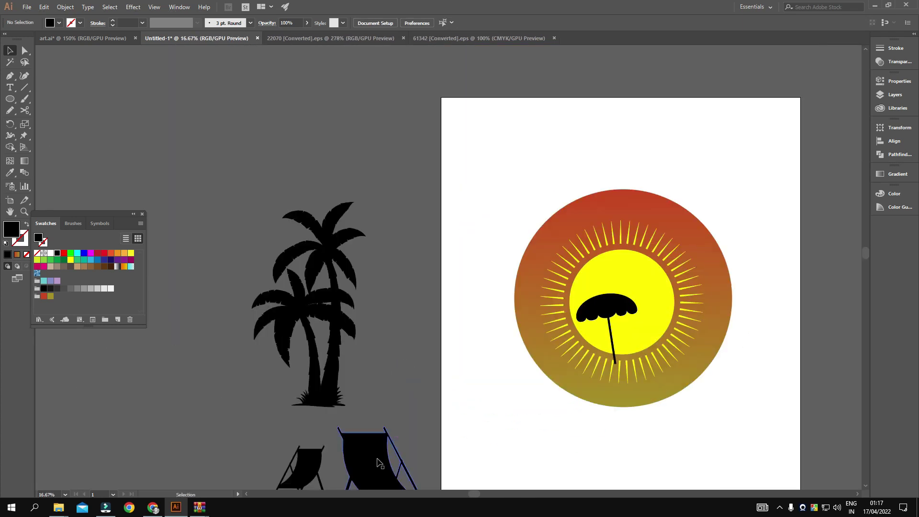
- Move a deck chair onto the sun, scale it down and set it under the umbrella
left_click_drag(380, 463, 651, 346)
scroll(641, 355, "up", 3)
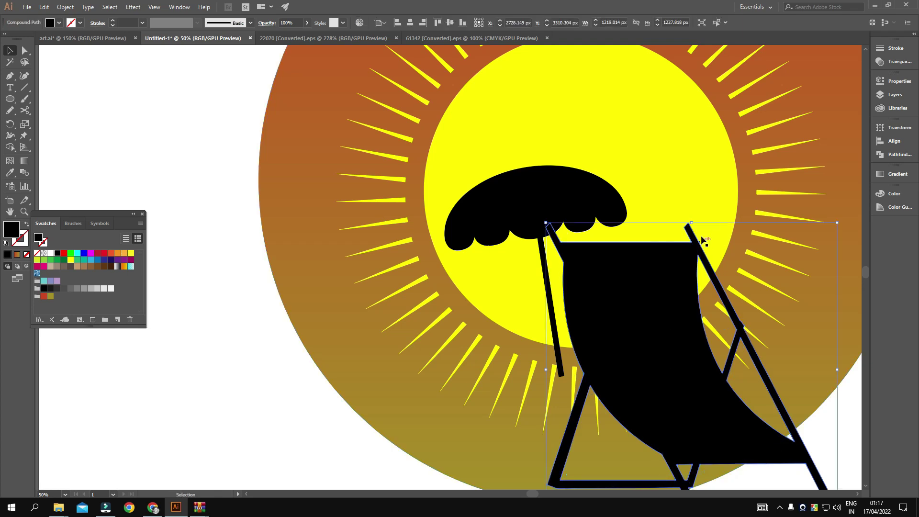
left_click_drag(691, 222, 691, 313)
left_click_drag(673, 369, 602, 330)
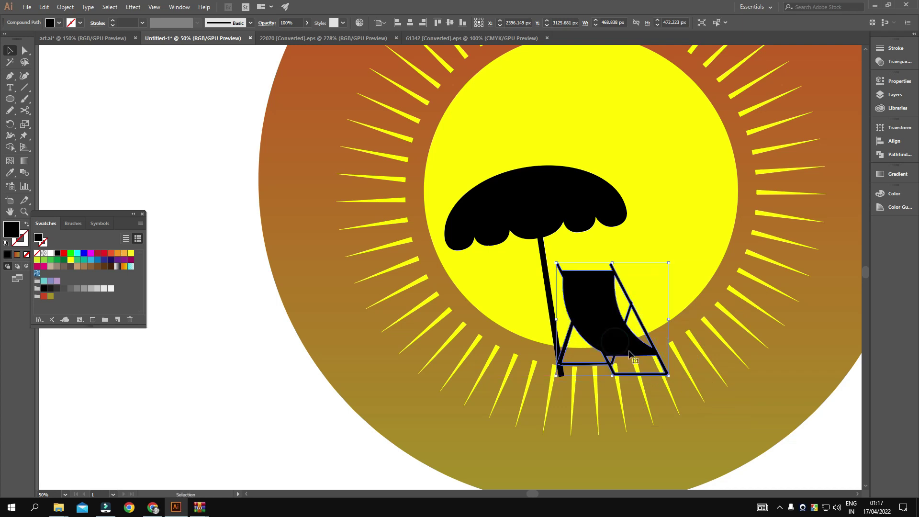
left_click(831, 444)
left_click_drag(832, 443, 711, 419)
scroll(711, 419, "down", 1, "alt")
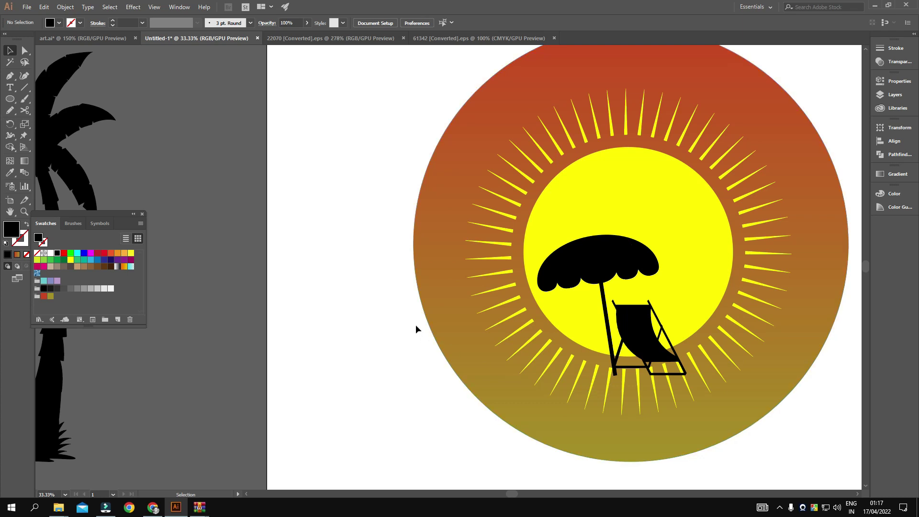
- Drag the spare deck chair onto the sun, scale it down and nudge it right
scroll(311, 263, "down", 2, "alt")
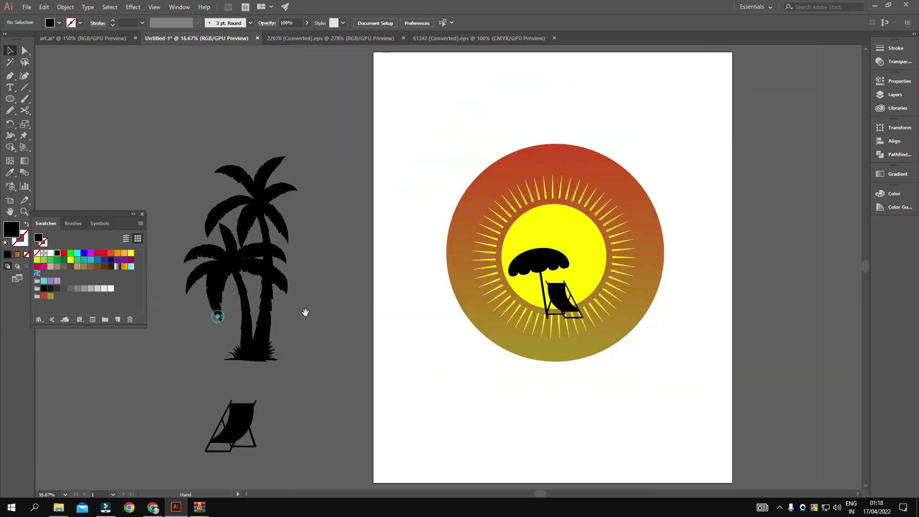
left_click_drag(242, 427, 536, 306)
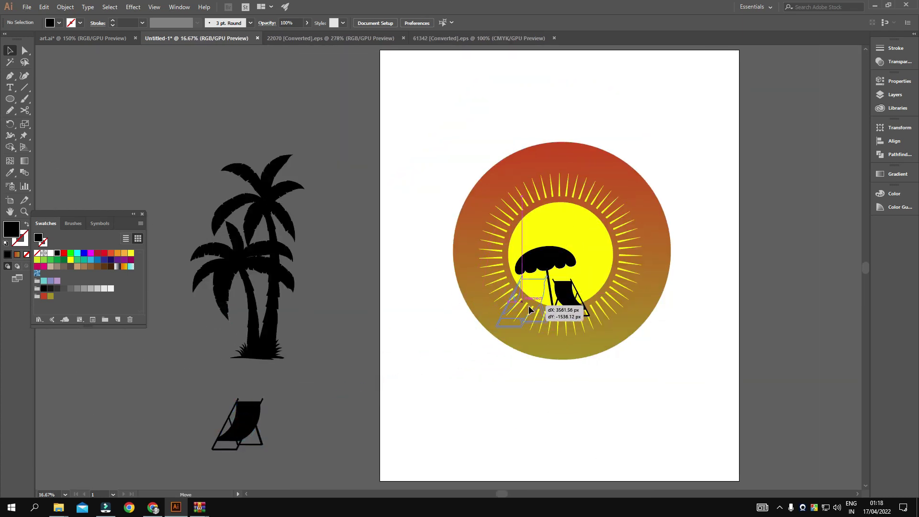
scroll(541, 304, "up", 5, "alt")
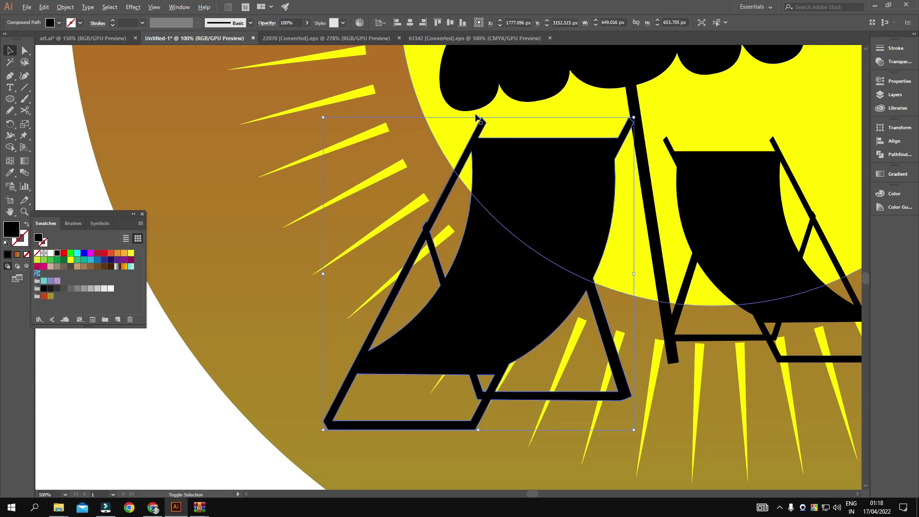
left_click_drag(479, 119, 479, 178)
left_click_drag(525, 280, 577, 282)
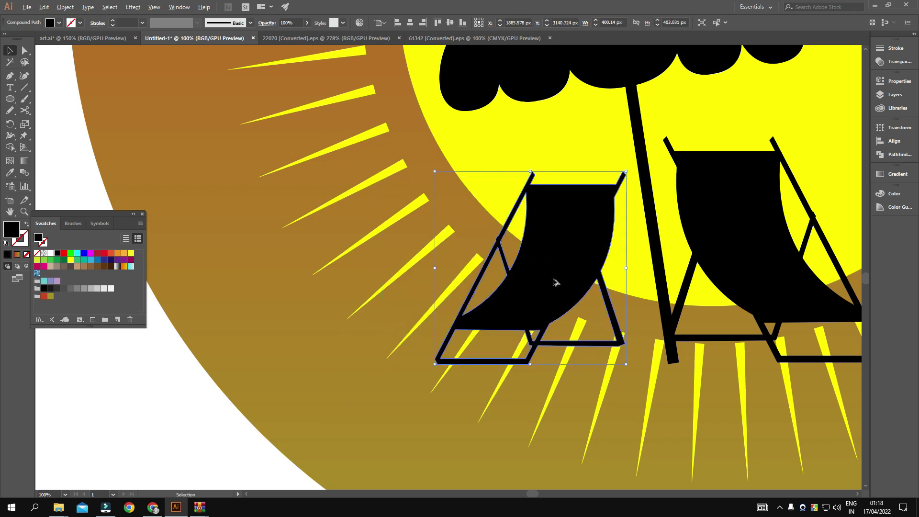
scroll(553, 283, "down", 3, "alt")
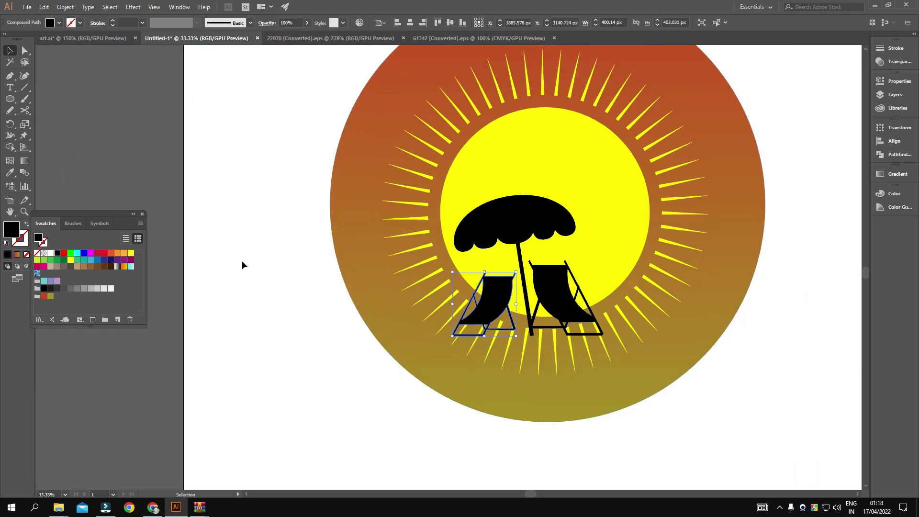
scroll(234, 261, "down", 2, "alt")
left_click_drag(234, 261, 457, 272)
left_click(352, 281)
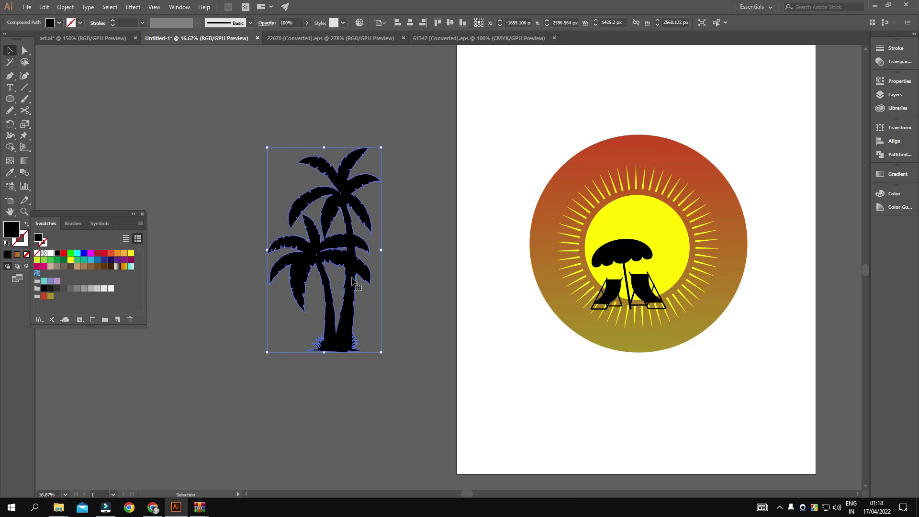
- Reflect the palm trees vertically, scale them down and place them on the sun's right side
right_click(352, 281)
mouse_move(381, 361)
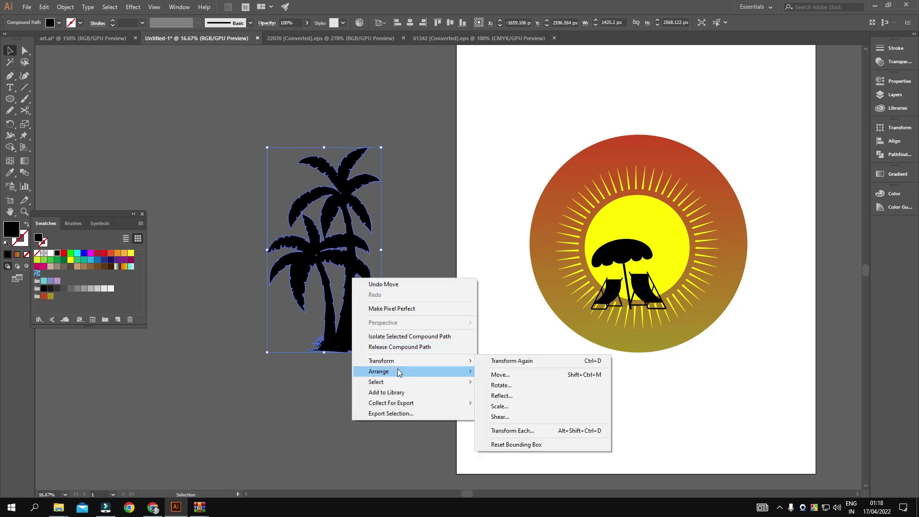
left_click(521, 395)
left_click(460, 314)
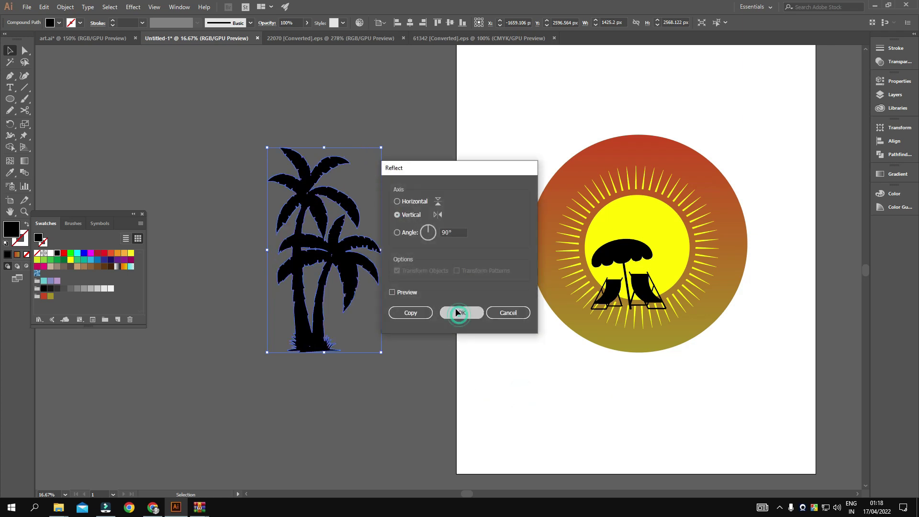
left_click_drag(324, 147, 330, 211)
left_click_drag(316, 280, 665, 290)
scroll(664, 290, "up", 4)
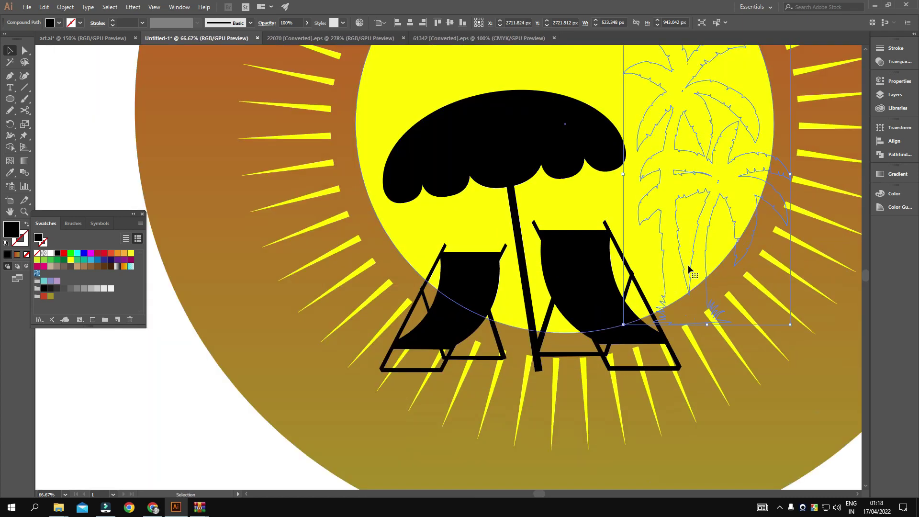
key("a")
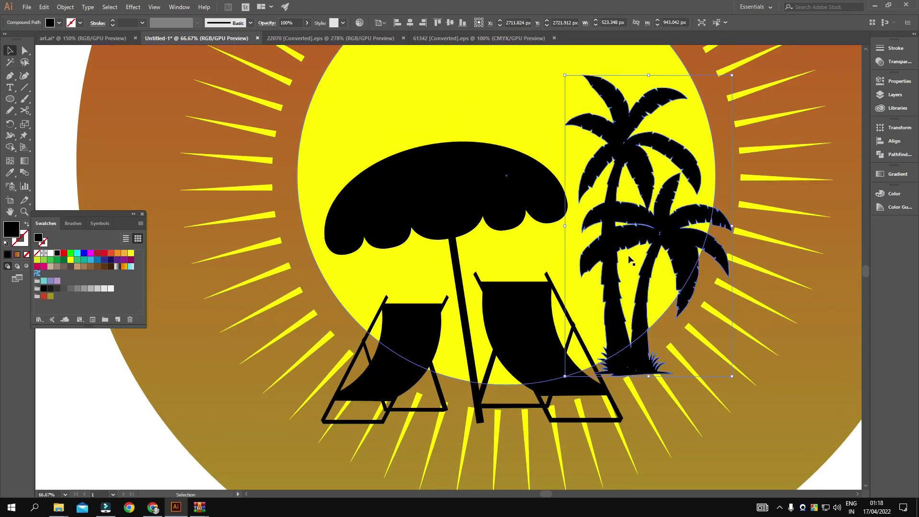
scroll(632, 298, "down", 2)
left_click_drag(822, 255, 788, 269)
left_click_drag(642, 329, 628, 325)
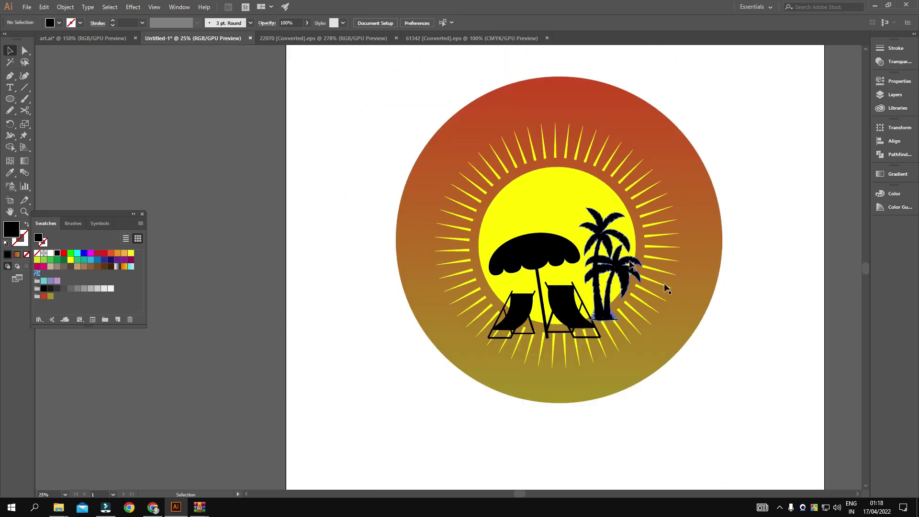
- Move the right and left deck chairs up so they sit side by side under the umbrella
scroll(665, 283, "down", 1)
scroll(525, 307, "down", 1)
scroll(531, 330, "up", 1)
scroll(539, 352, "up", 1)
mouse_move(539, 351)
left_mouse_down()
mouse_move(528, 373)
mouse_move(505, 371)
mouse_move(508, 380)
left_mouse_up()
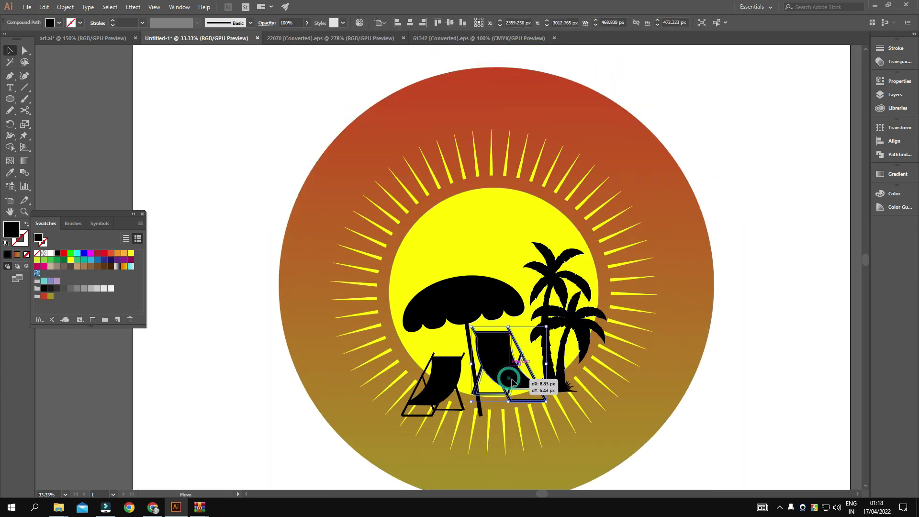
left_click_drag(449, 390, 452, 375)
left_click(791, 301)
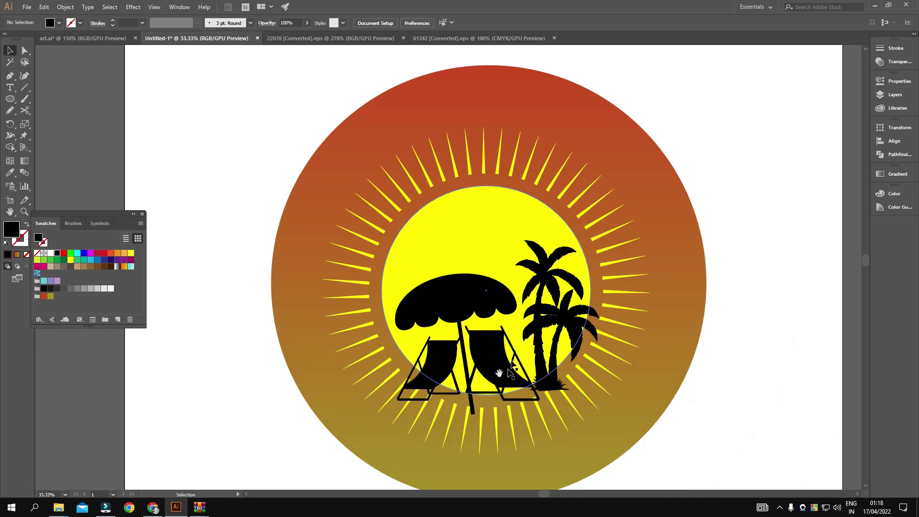
left_click_drag(498, 375, 546, 363)
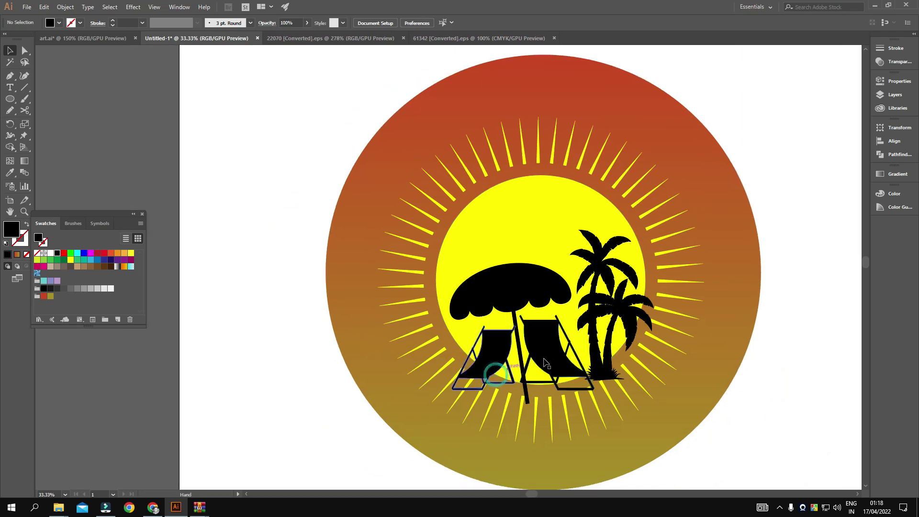
left_click(584, 412)
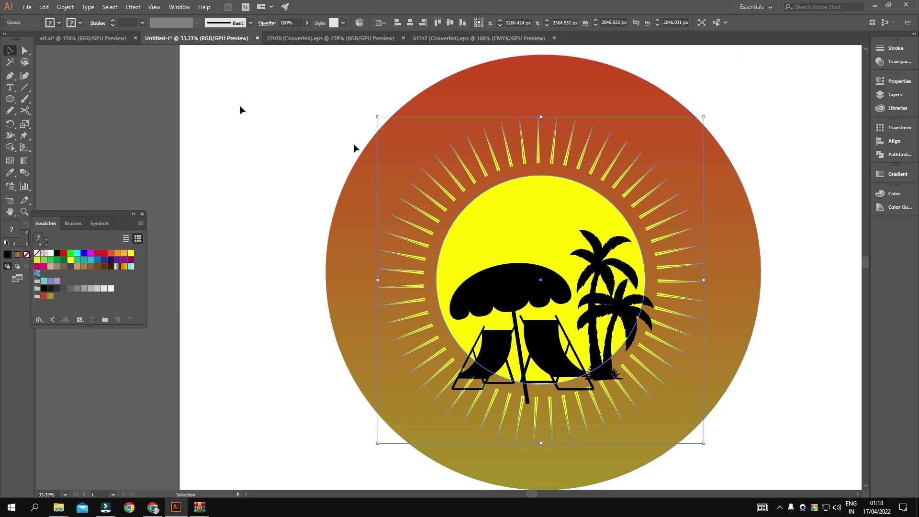
- Expand the sun-and-rays group's appearance into plain shapes
left_click(63, 7)
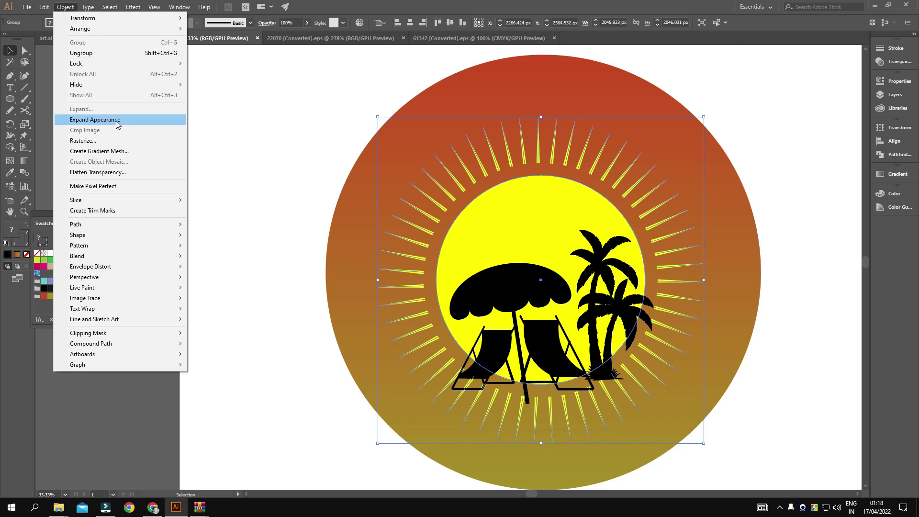
left_click(115, 120)
scroll(458, 181, "up", 5)
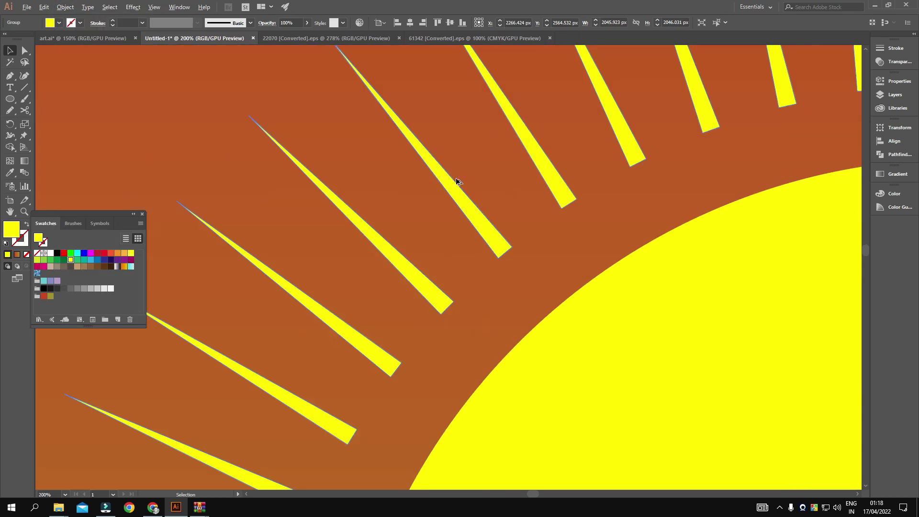
scroll(482, 212, "down", 3)
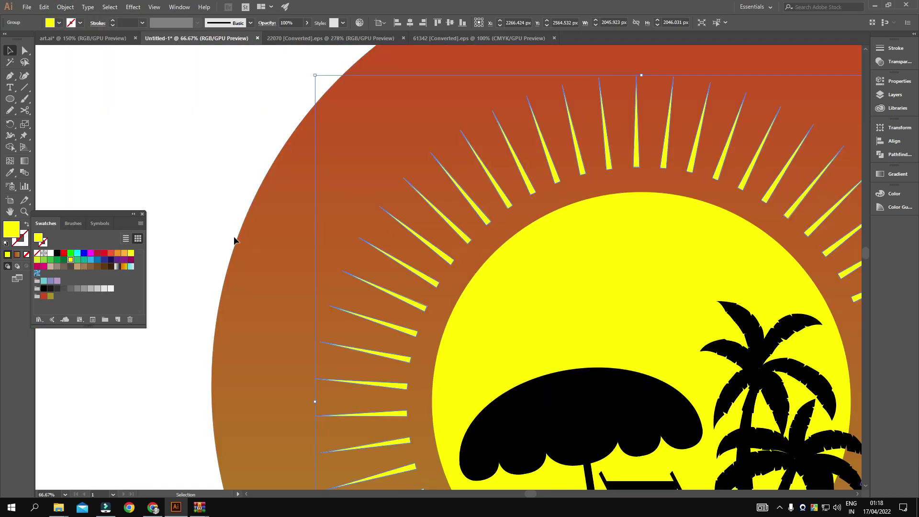
scroll(287, 163, "down", 2)
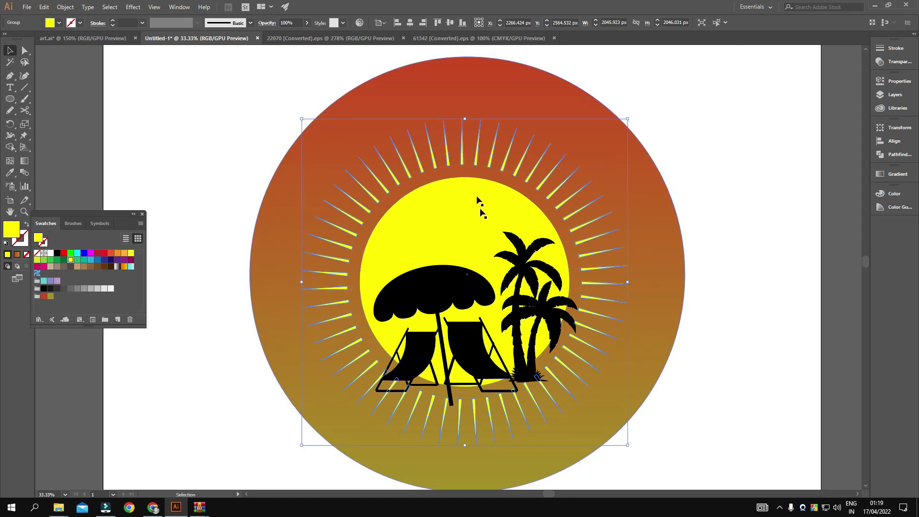
- Change the sun circle's fill to golden yellow FFCE00 inside the group
double_click(477, 209)
left_click(474, 208)
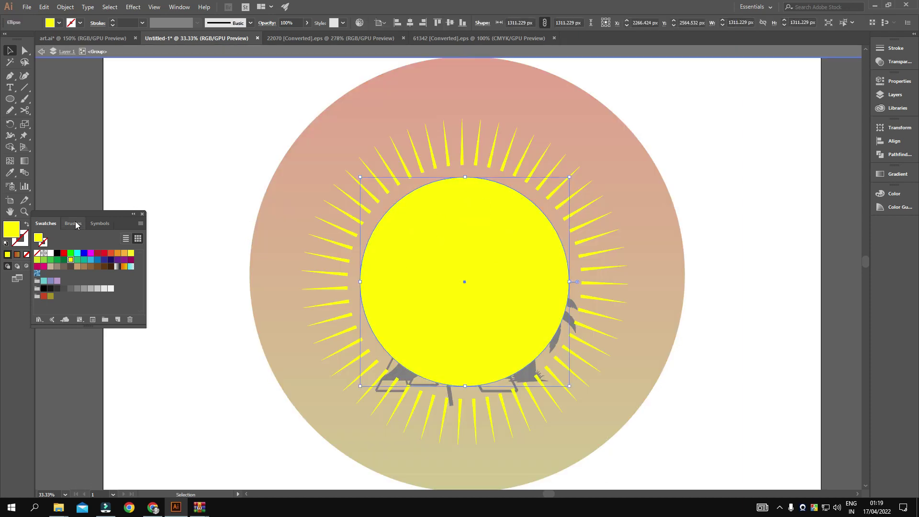
double_click(11, 231)
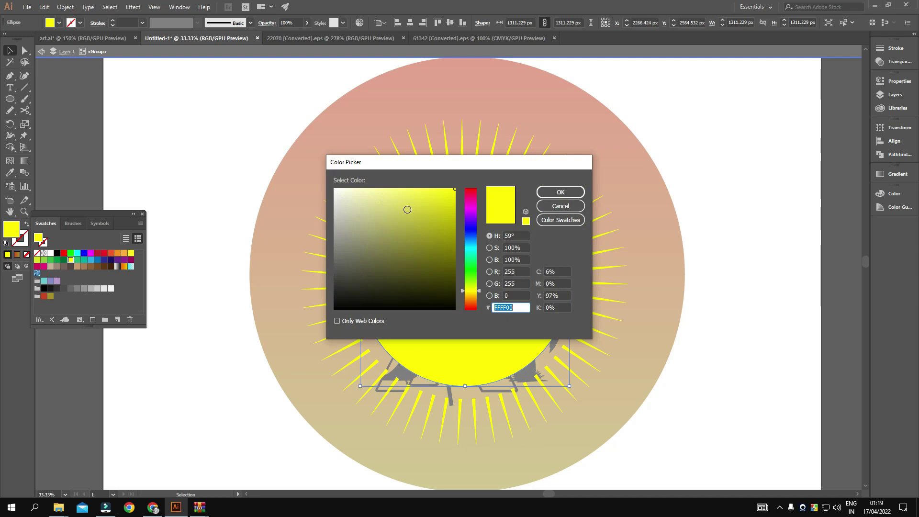
left_click(473, 292)
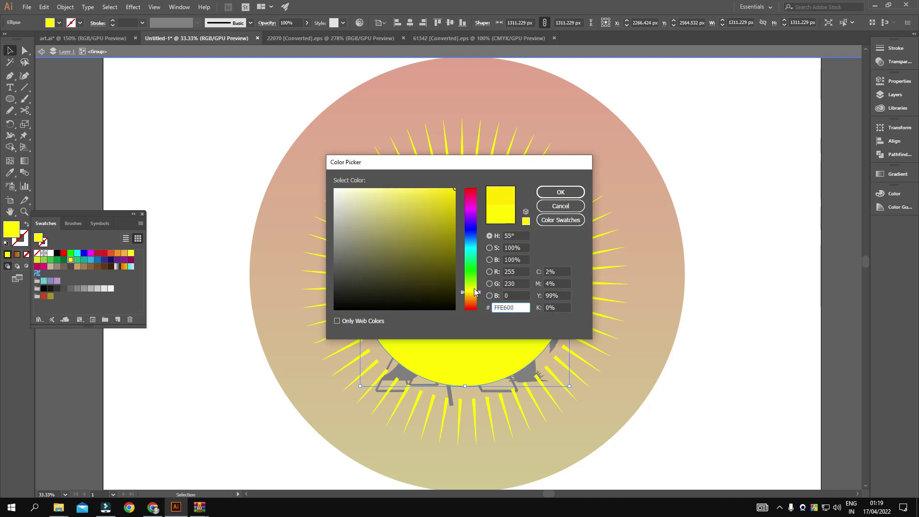
left_click(471, 294)
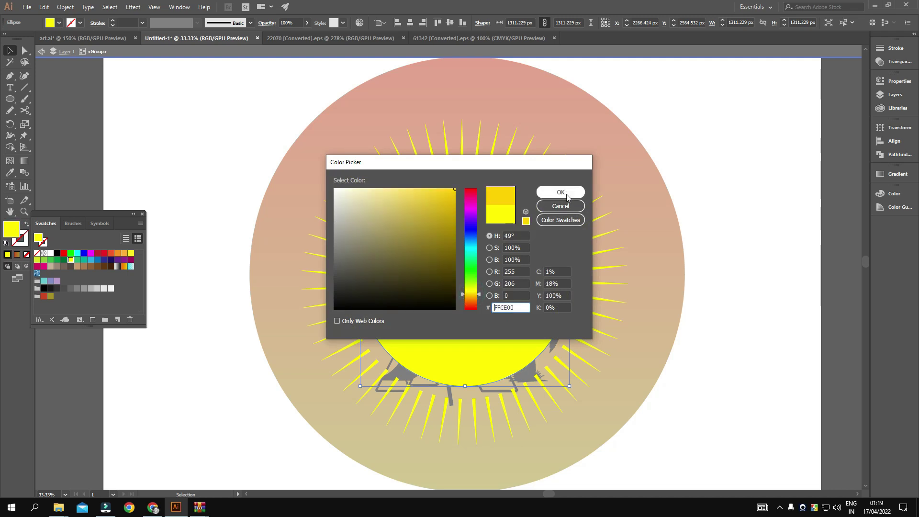
left_click(560, 192)
double_click(724, 169)
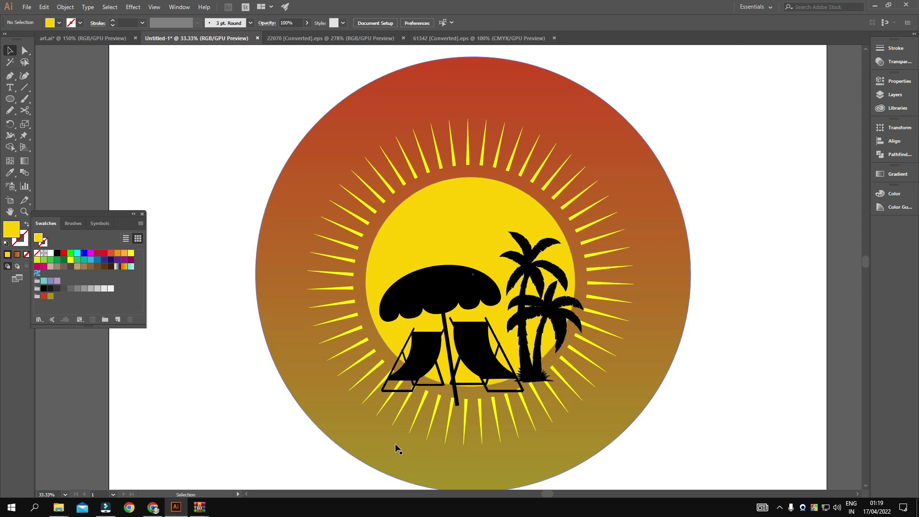
- Zoom out and start a point text object with the Type tool above the emblem
scroll(513, 421, "down", 1, "alt")
left_click(603, 429)
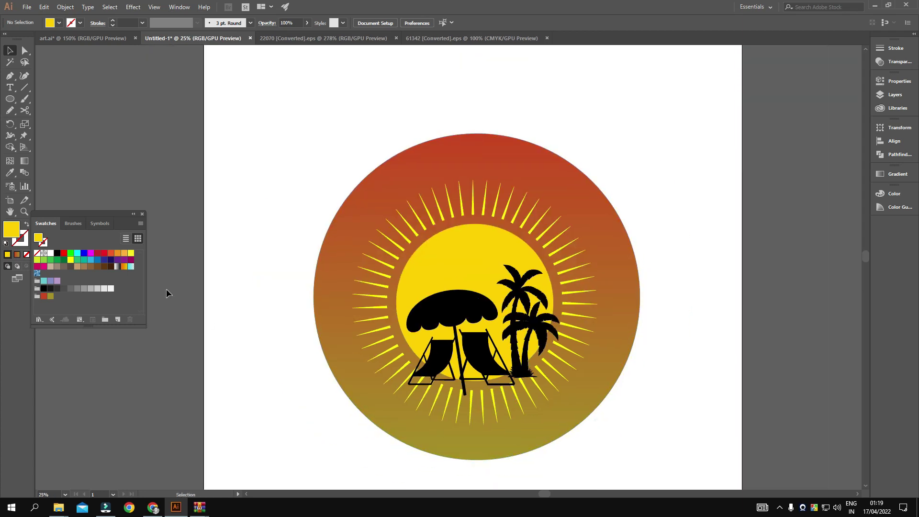
left_click(9, 87)
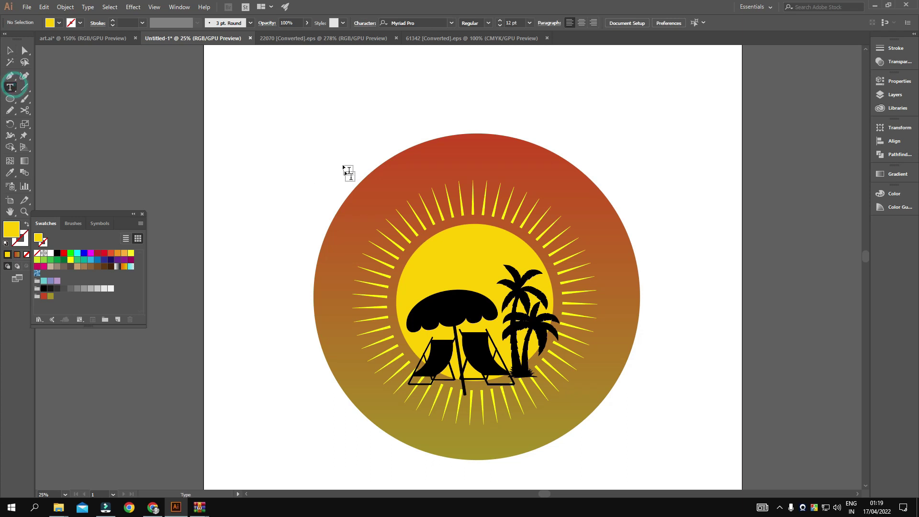
left_click(353, 129)
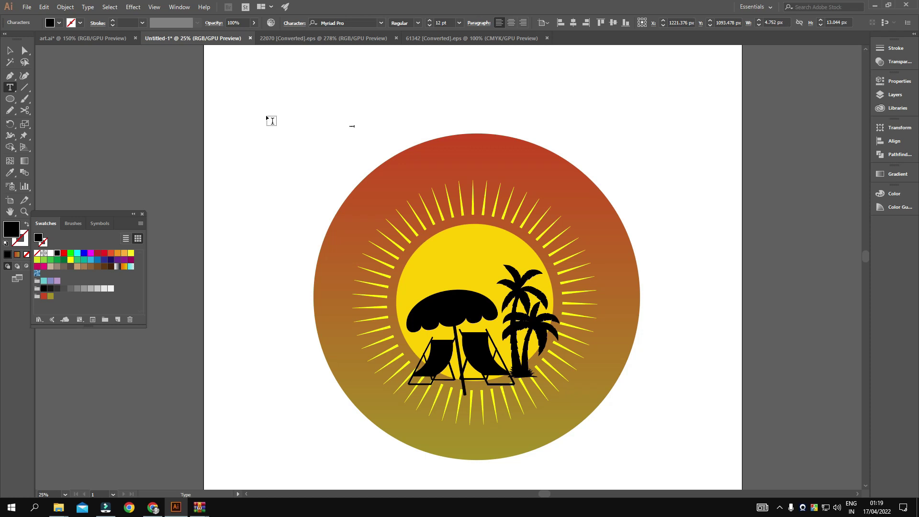
- Enlarge the summer text by dragging its bounding box
left_click(9, 50)
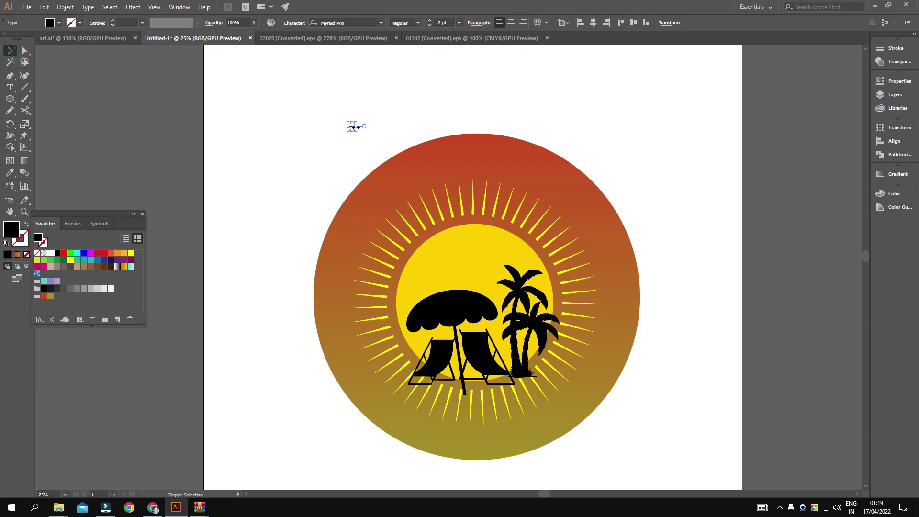
mouse_move(357, 131)
left_mouse_down()
mouse_move(438, 154)
mouse_move(383, 191)
left_mouse_up()
key("ctrl+1")
scroll(437, 154, "down", 3)
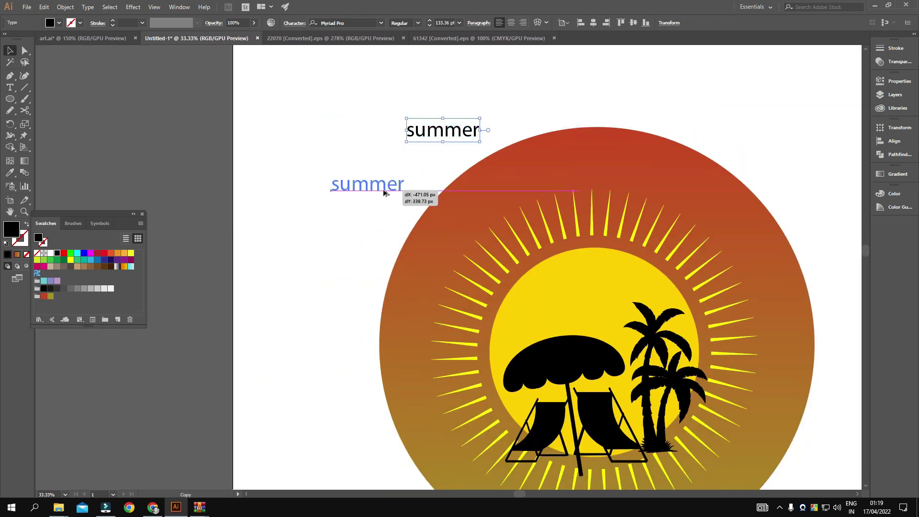
- Retype the duplicated text line as 'Holiday'
double_click(380, 186)
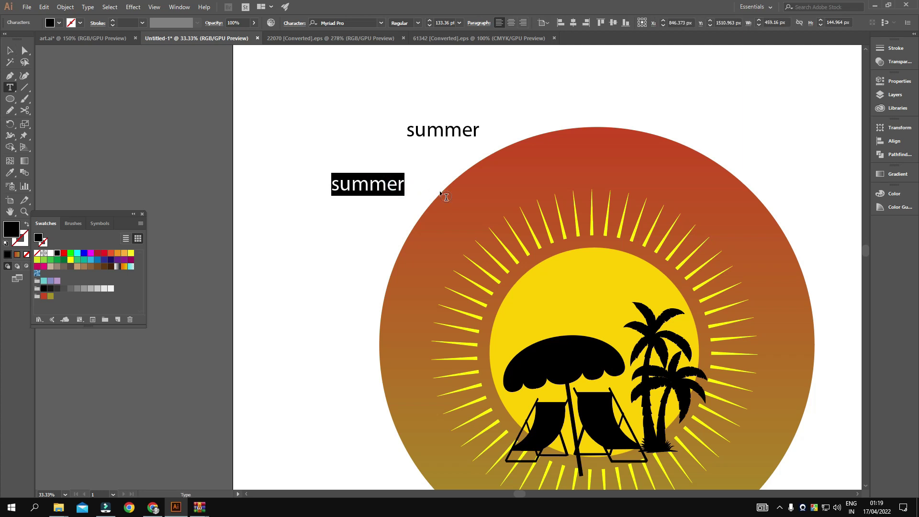
type("Holiday")
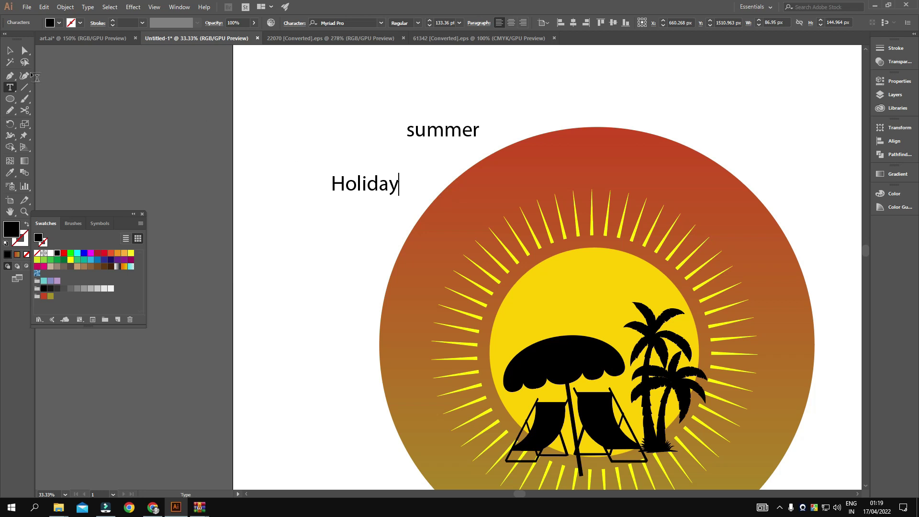
left_click(9, 50)
- Place summer just above Holiday and move both words to the upper right
left_click_drag(447, 134, 374, 155)
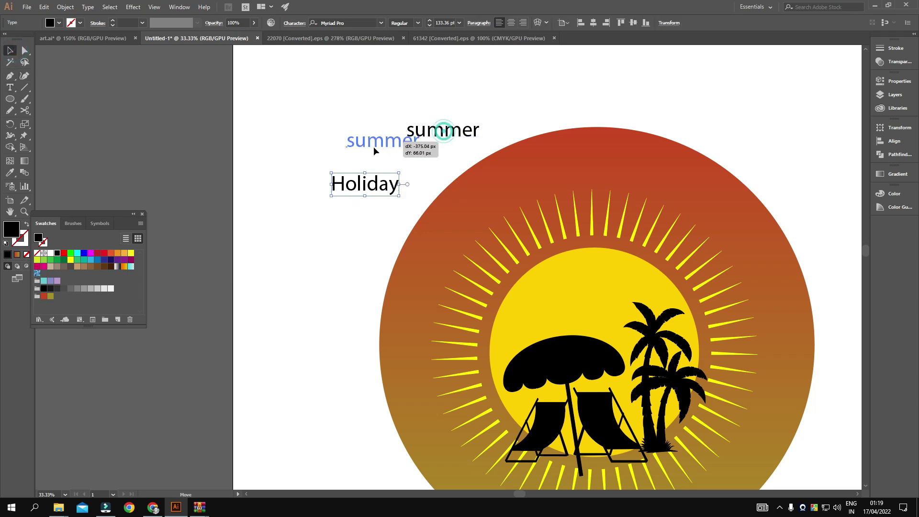
mouse_move(287, 117)
left_mouse_down()
mouse_move(395, 200)
mouse_move(738, 133)
left_mouse_up()
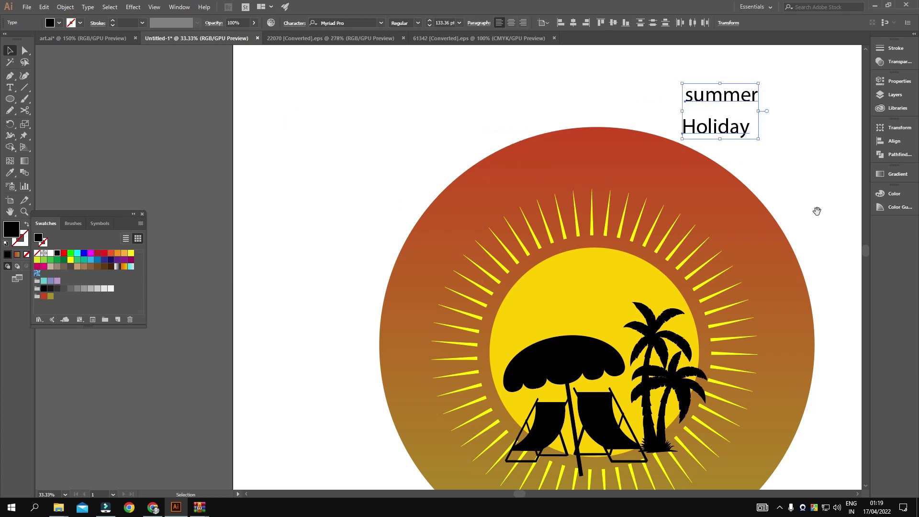
left_click_drag(816, 209, 702, 204)
- Move summer below and right of Holiday and enlarge it to about 353 pt
left_click(703, 204)
left_click_drag(612, 109, 702, 191)
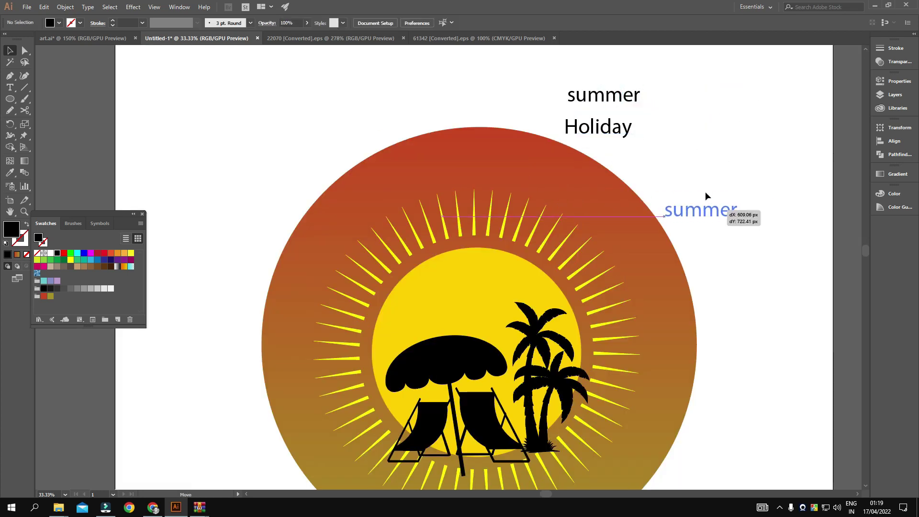
left_click_drag(737, 247, 696, 249)
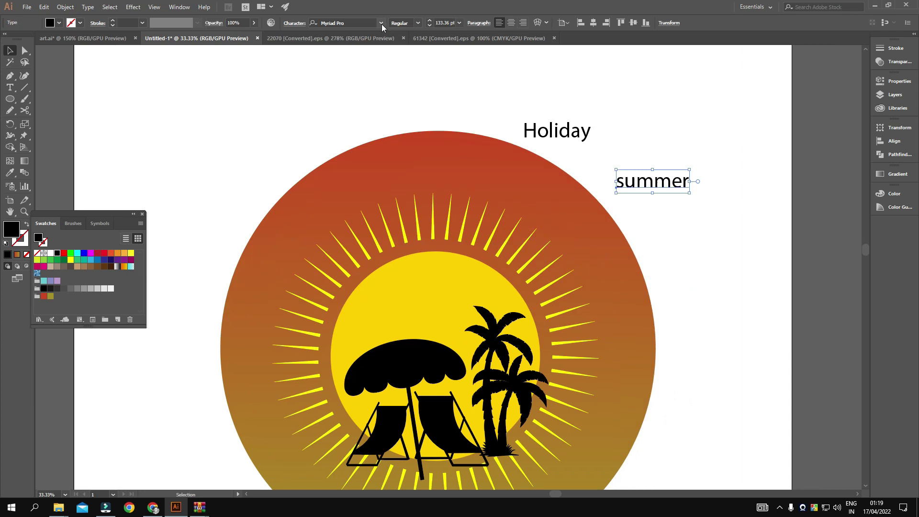
left_click(381, 24)
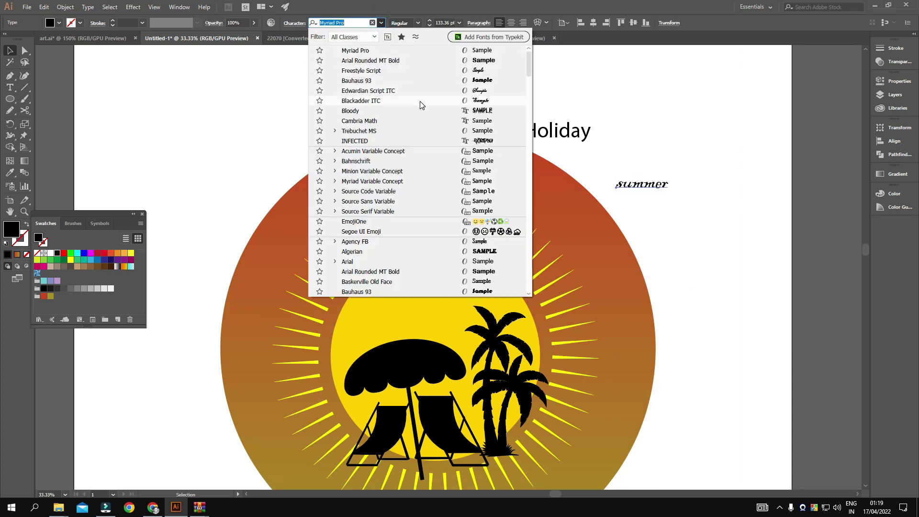
left_click(737, 176)
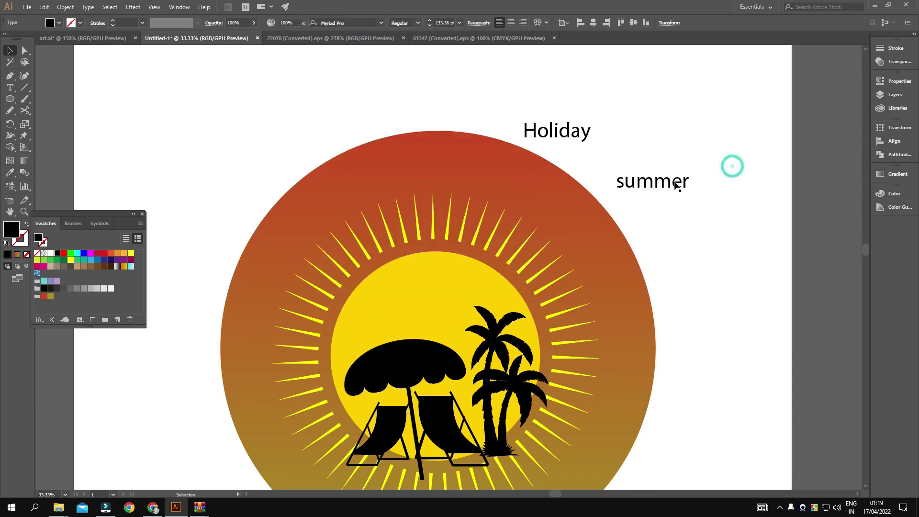
left_click_drag(690, 192, 810, 231)
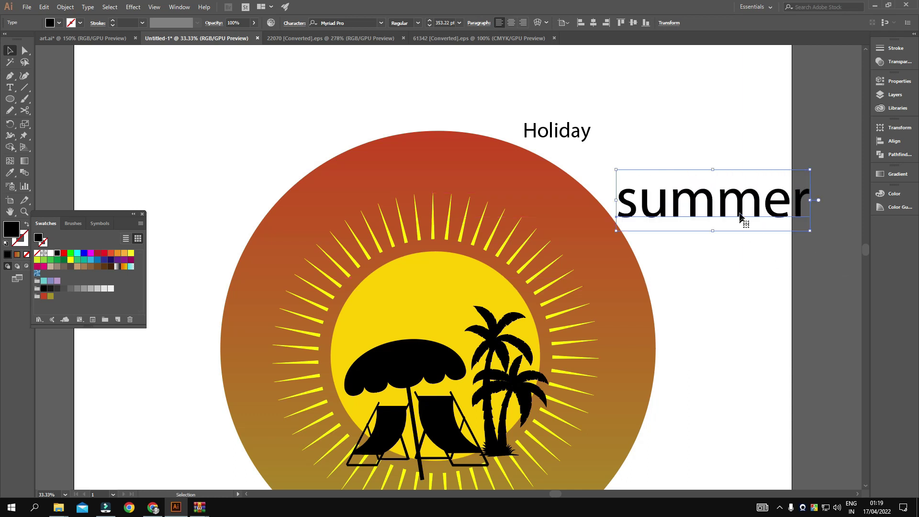
- Try Broadway on summer, then set it in Eastwood Italic instead
left_click(383, 23)
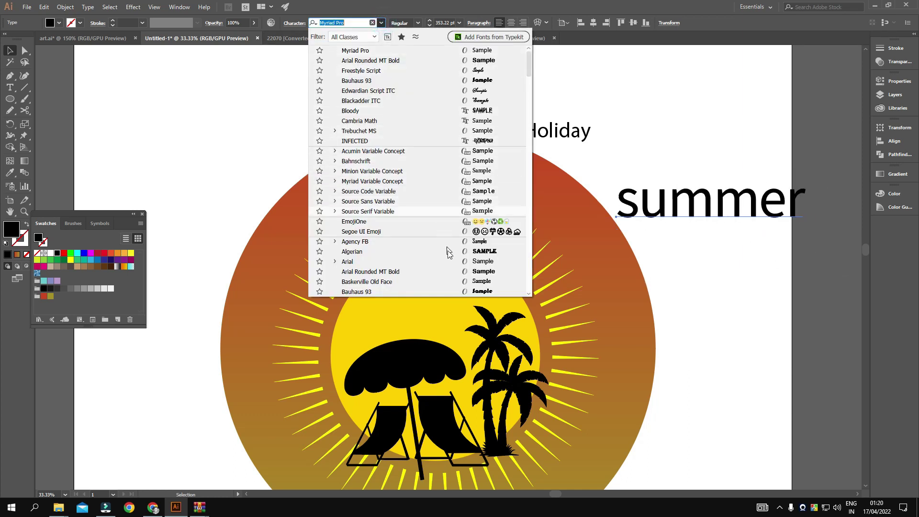
scroll(461, 285, "down", 3)
scroll(461, 285, "down", 3)
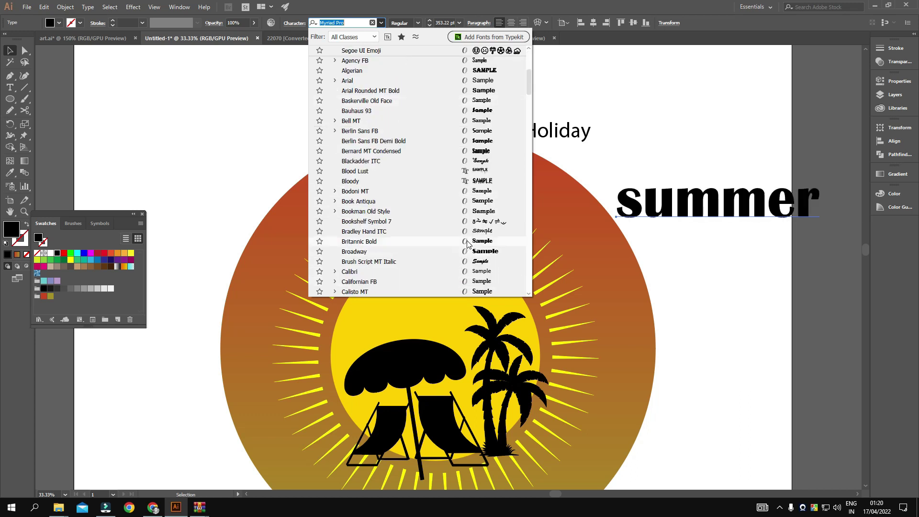
left_click(475, 257)
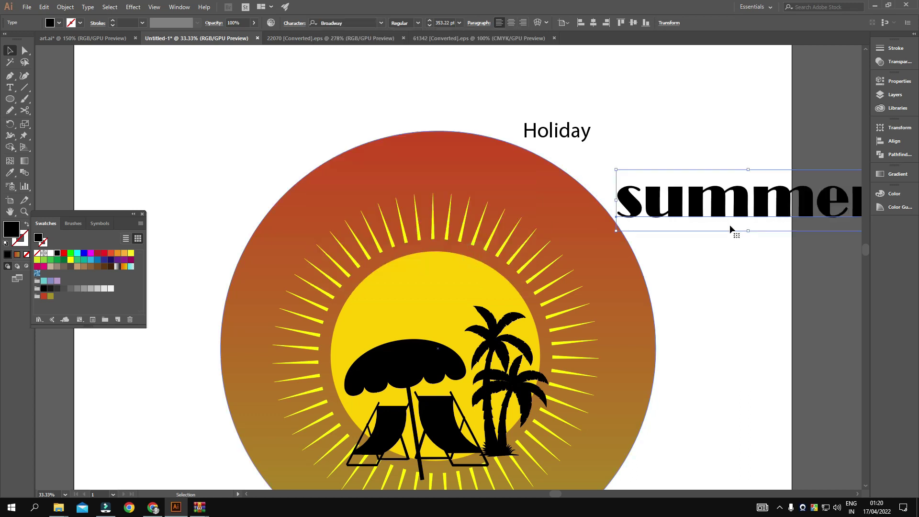
left_click(381, 23)
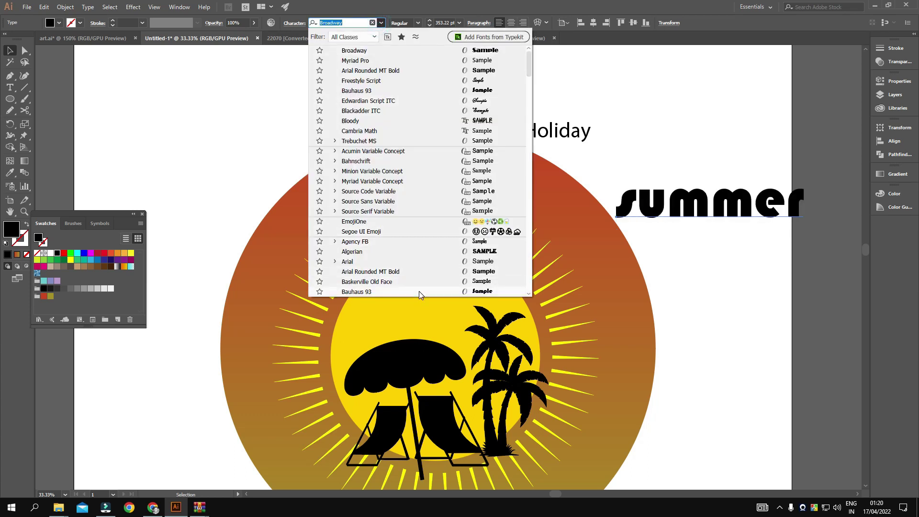
scroll(419, 287, "down", 5)
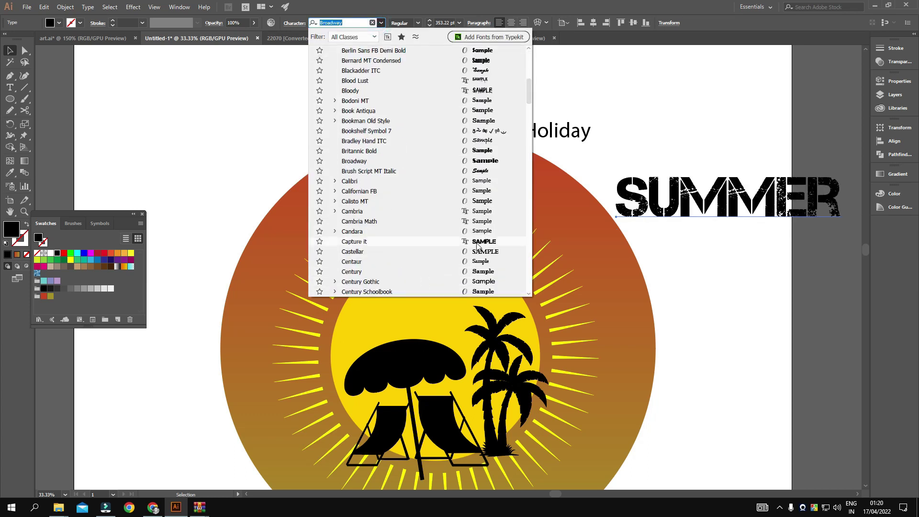
scroll(477, 245, "down", 3)
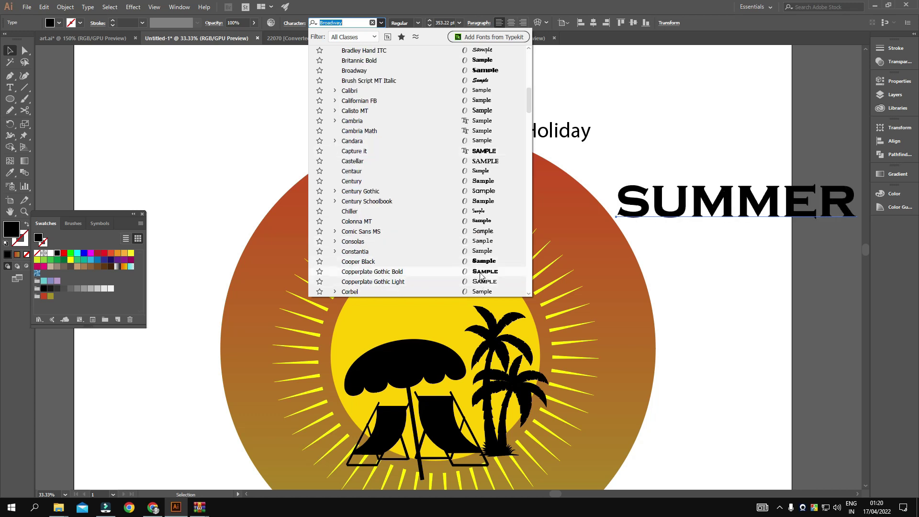
scroll(481, 275, "down", 3)
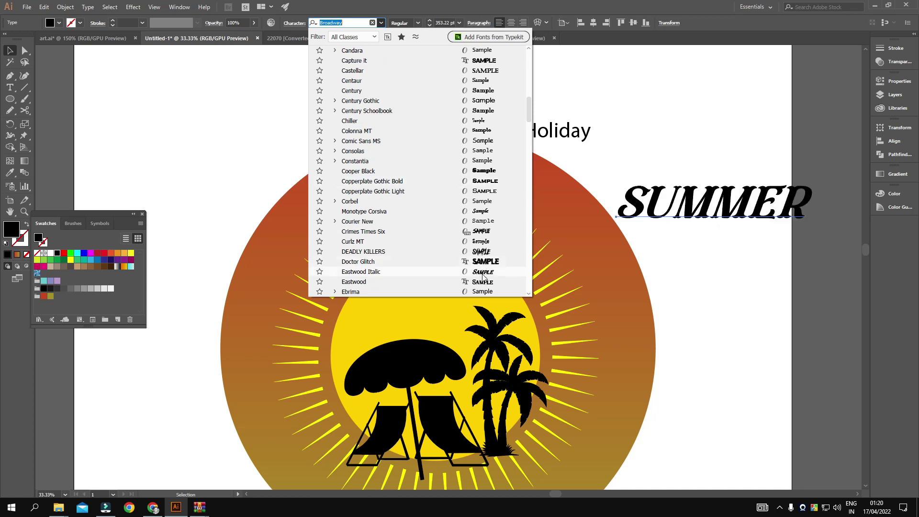
left_click(482, 273)
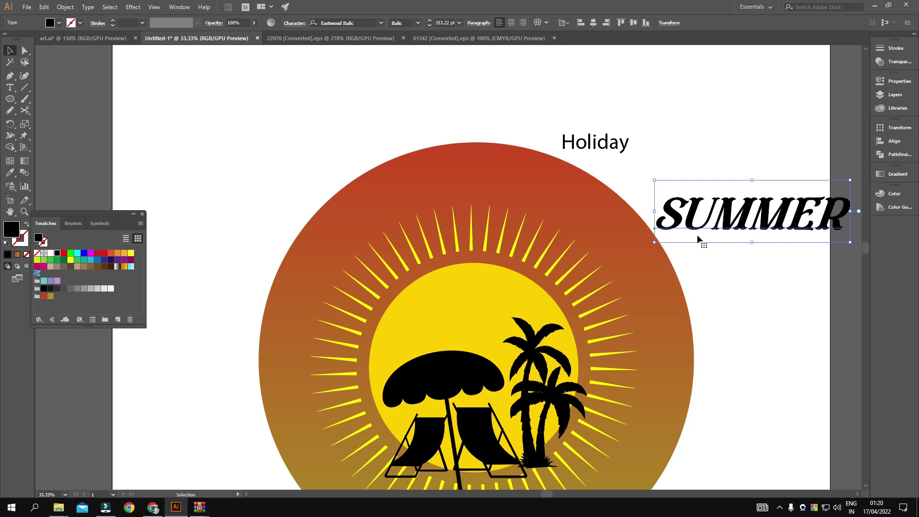
left_click_drag(697, 259, 645, 243)
- Set Holiday in Edwardian Script ITC and enlarge it to about 374.5 pt beneath SUMMER
left_click(560, 128)
left_click_drag(591, 180, 652, 182)
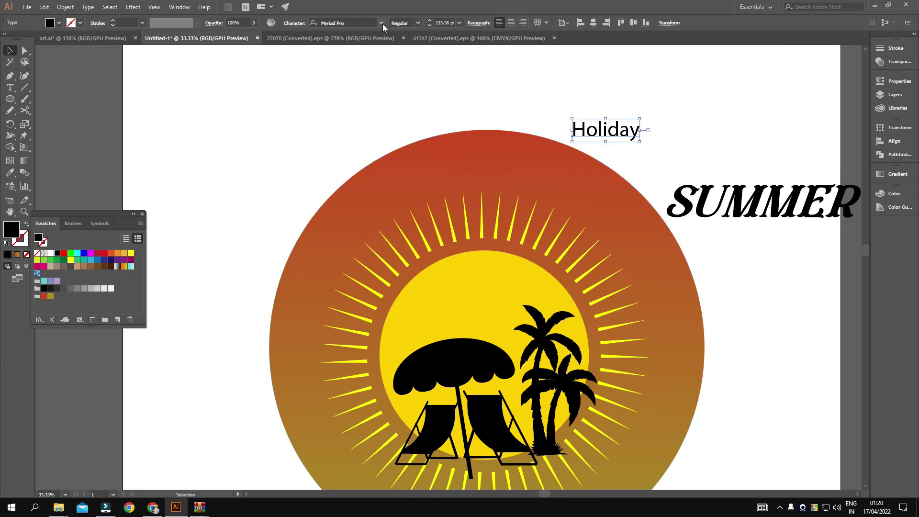
left_click(381, 23)
left_click(366, 37)
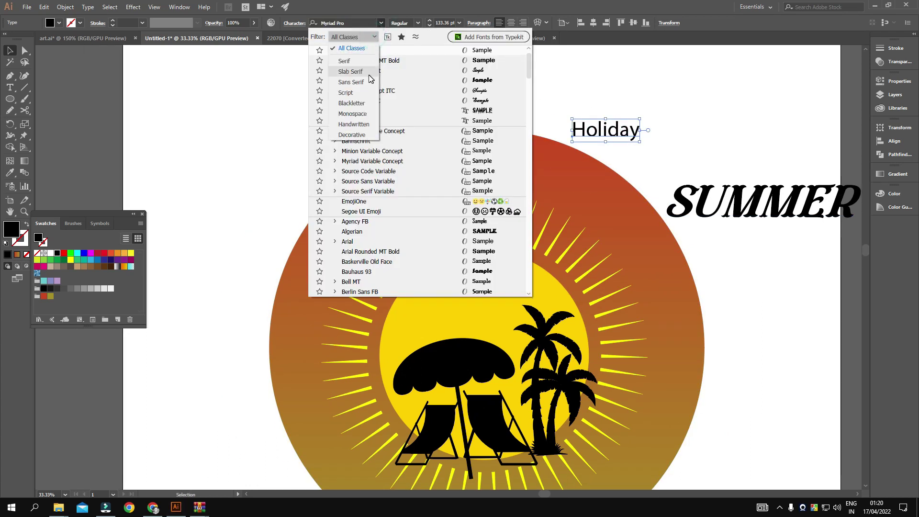
left_click(345, 92)
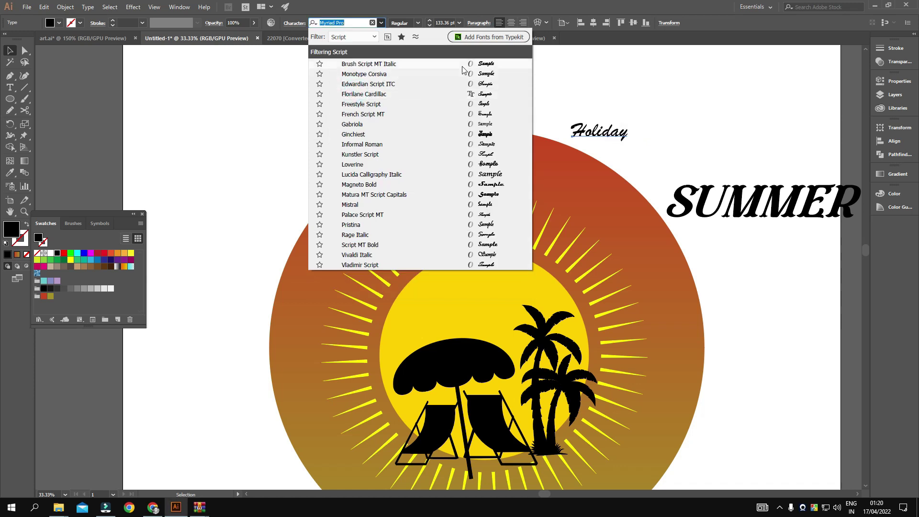
left_click(462, 88)
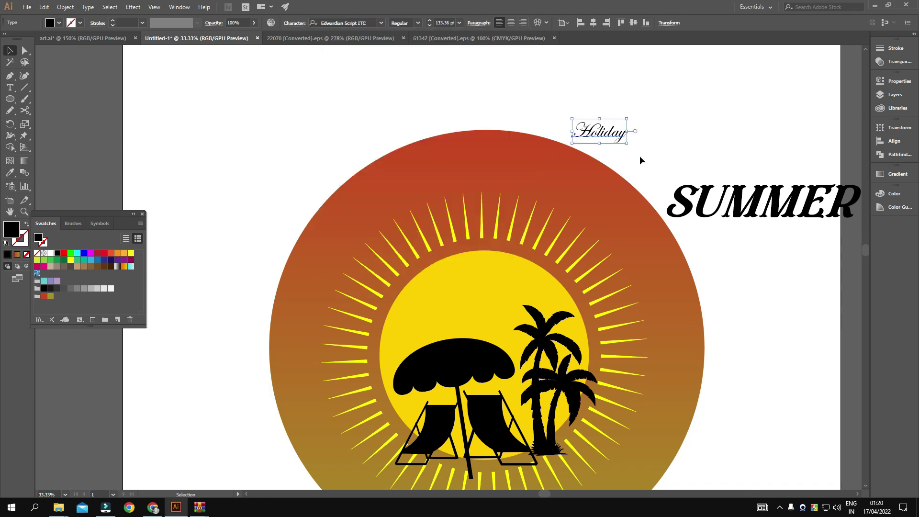
mouse_move(627, 143)
left_mouse_down()
mouse_move(676, 165)
mouse_move(801, 267)
mouse_move(633, 278)
mouse_move(669, 275)
left_mouse_up()
left_click(637, 191, "shift")
- Duplicate both words to the upper right and convert the lettering to outlines
left_click_drag(636, 236, 815, 120)
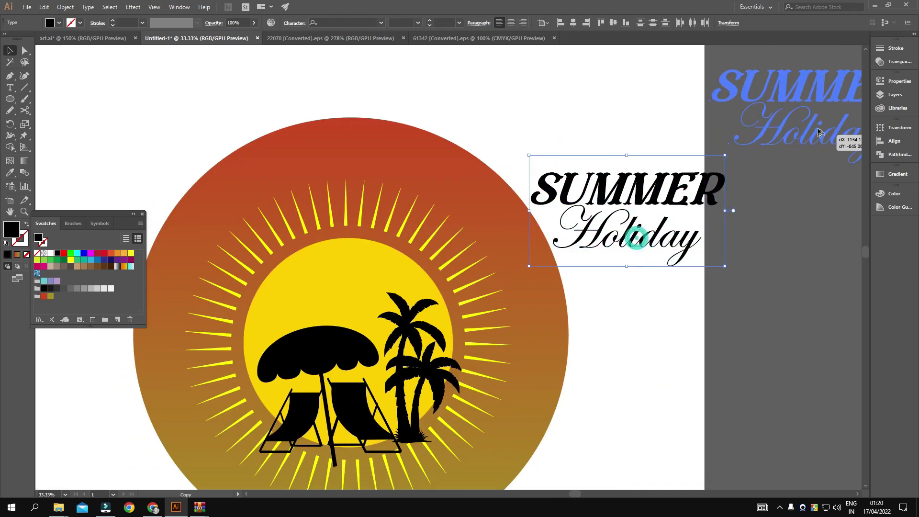
left_click_drag(800, 248, 766, 258)
left_click(629, 171)
right_click(612, 231)
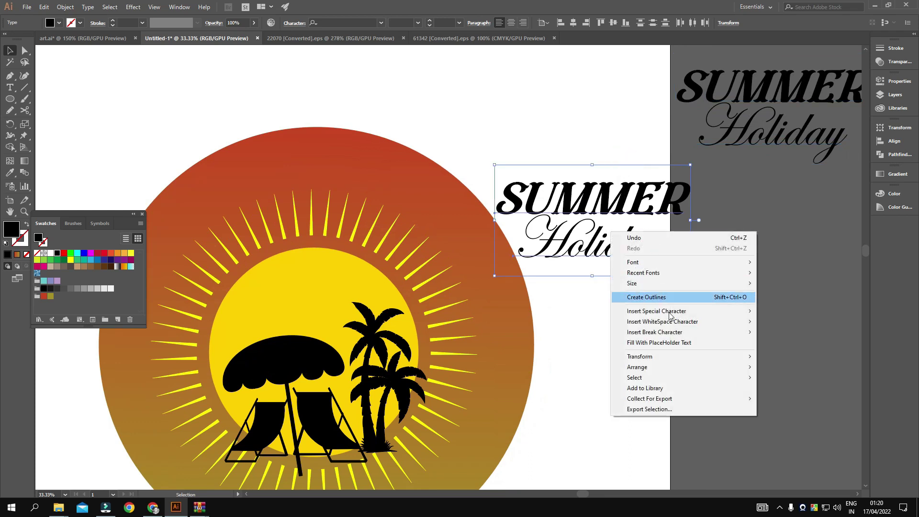
left_click(667, 294)
- Move Holiday up-right, rotate it about 11° counterclockwise and tuck it beneath SUMMER
mouse_move(617, 312)
left_mouse_down()
mouse_move(648, 293)
mouse_move(595, 262)
left_mouse_up()
left_click(648, 293)
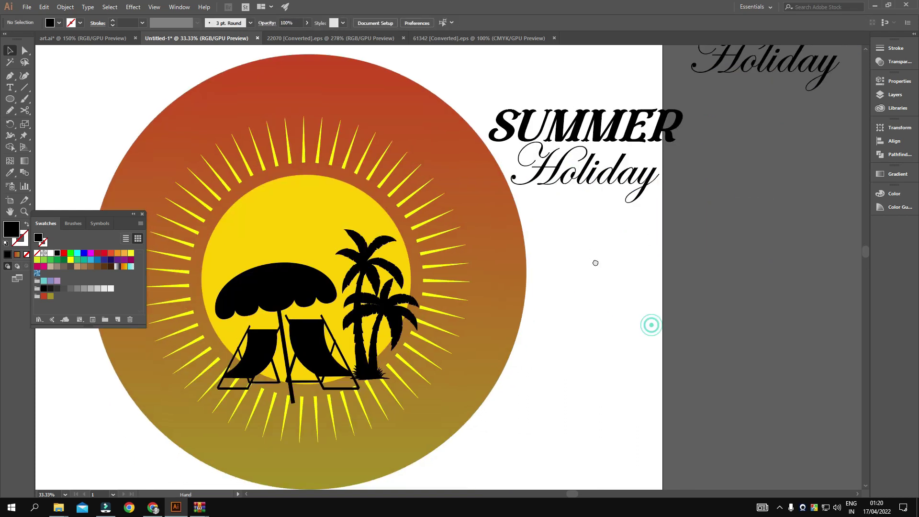
left_click_drag(599, 202, 603, 255)
left_click_drag(587, 163, 606, 134)
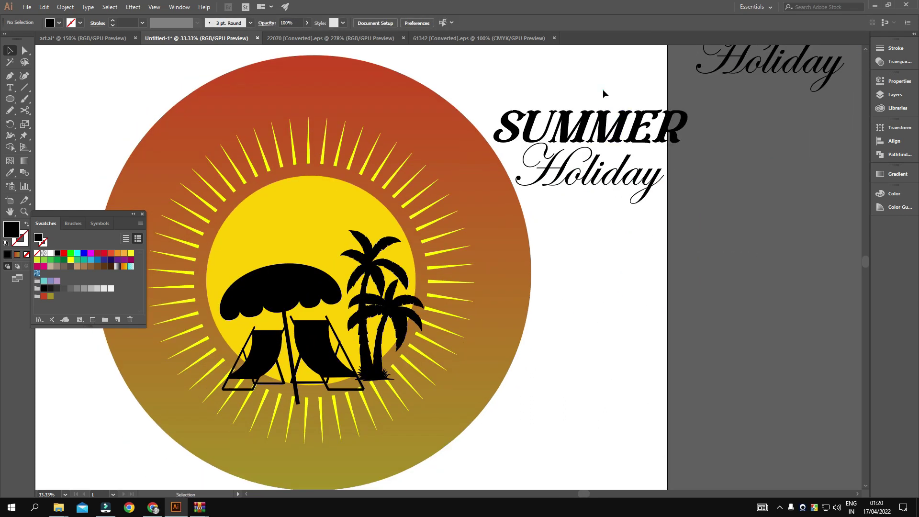
left_click(601, 215)
key("ctrl+equal")
key("ctrl+equal")
key("ctrl+equal")
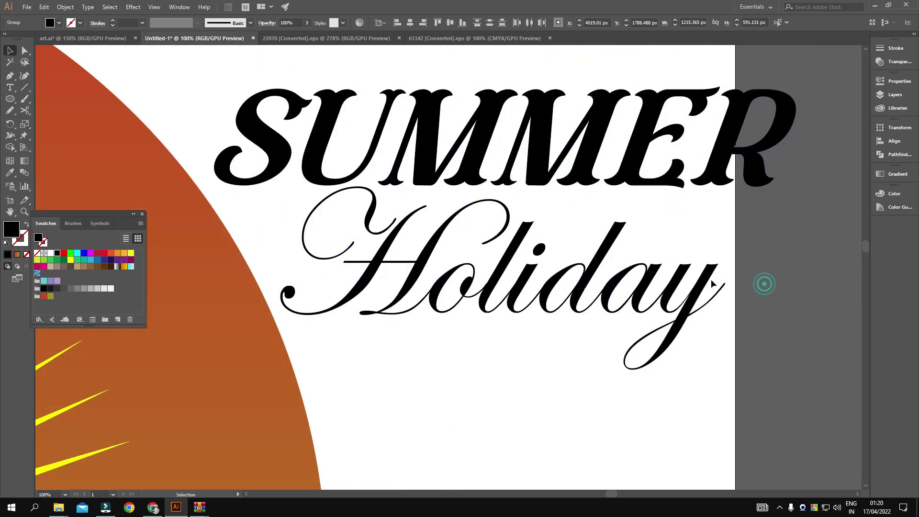
left_click_drag(629, 288, 683, 231)
left_click_drag(833, 225, 828, 180)
left_click_drag(720, 205, 699, 200)
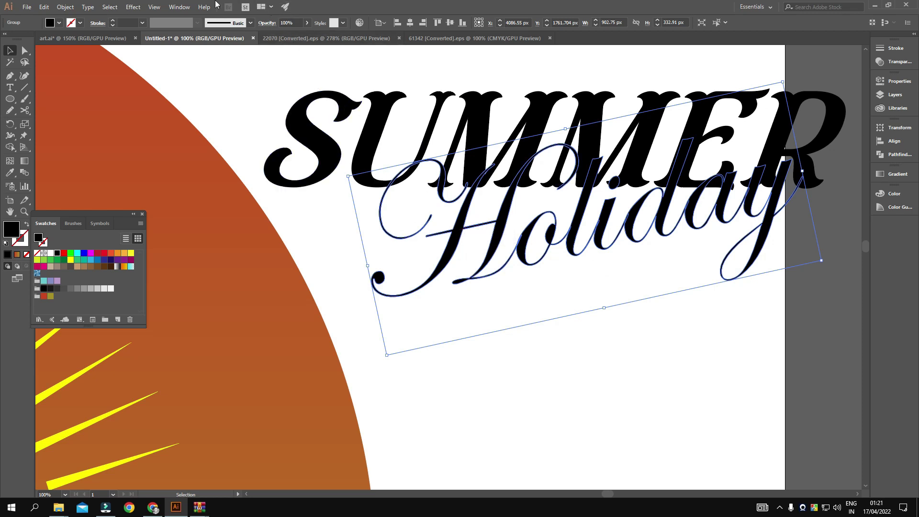
- Apply a 5 px offset path to Holiday
left_click(61, 7)
mouse_move(76, 224)
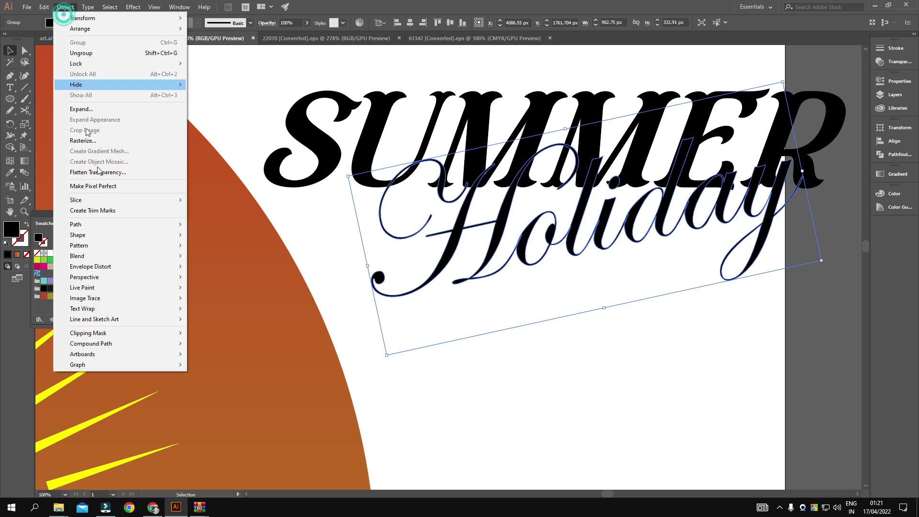
left_click(213, 259)
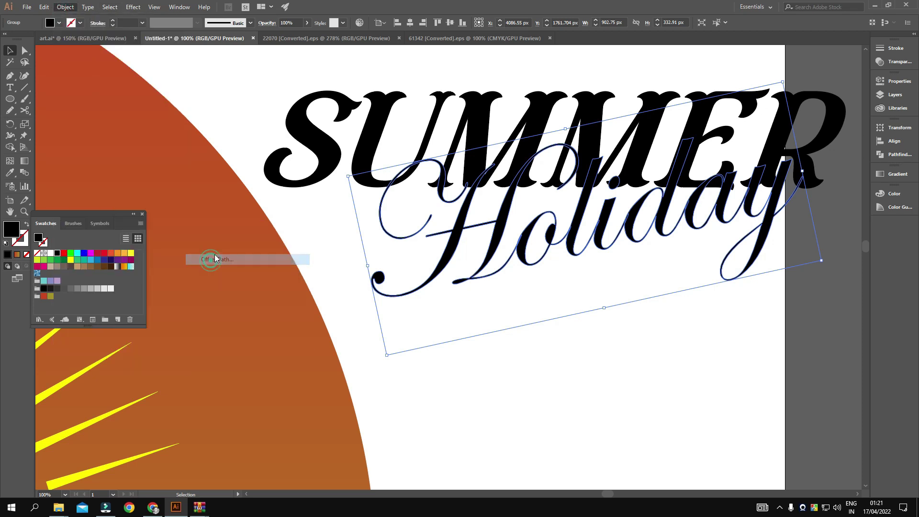
left_click(226, 285)
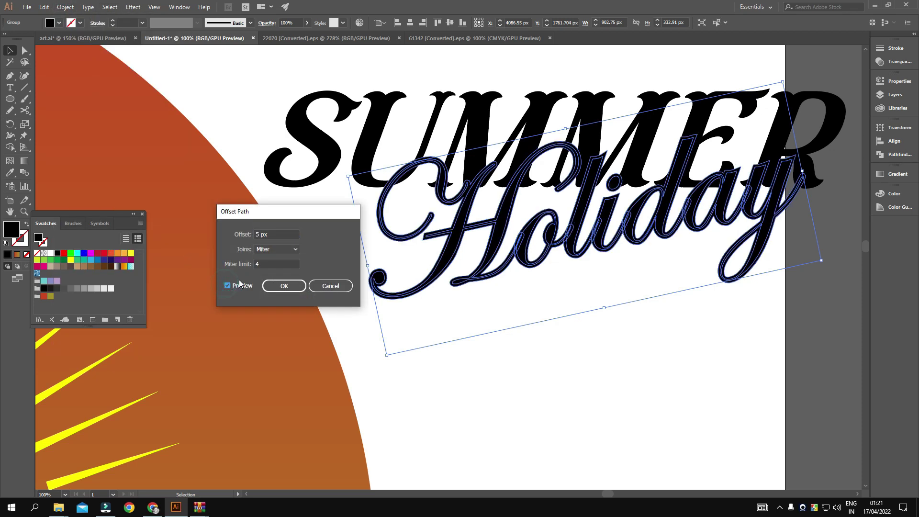
left_click(288, 287)
left_click(403, 302)
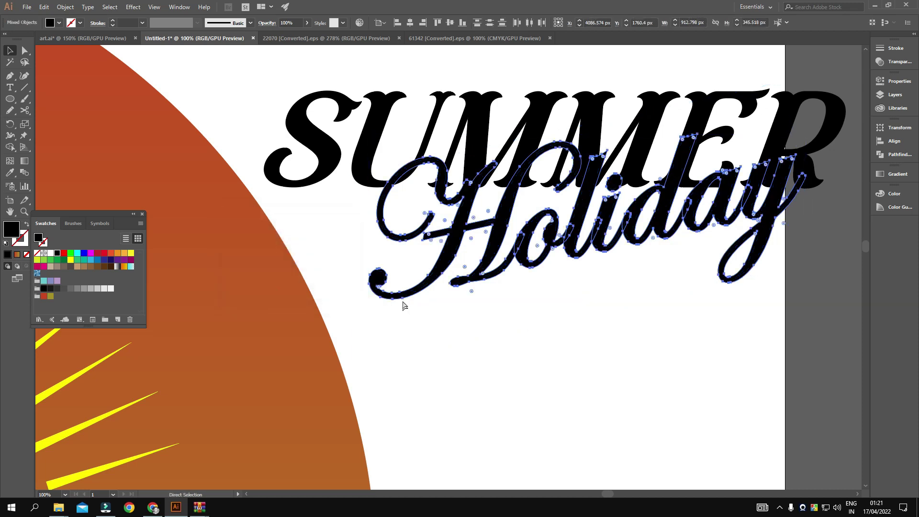
- Give SUMMER an unclipped opacity mask containing a pasted copy of Holiday
left_click(531, 144)
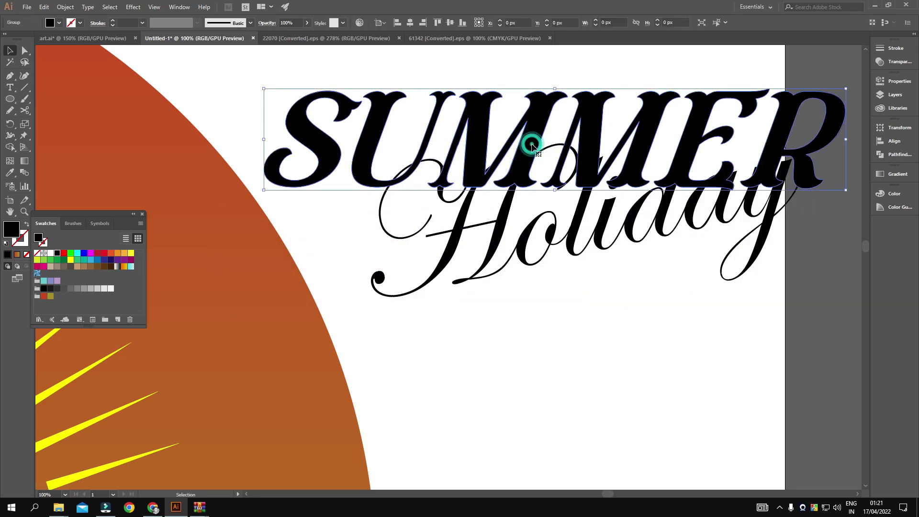
left_click(884, 61)
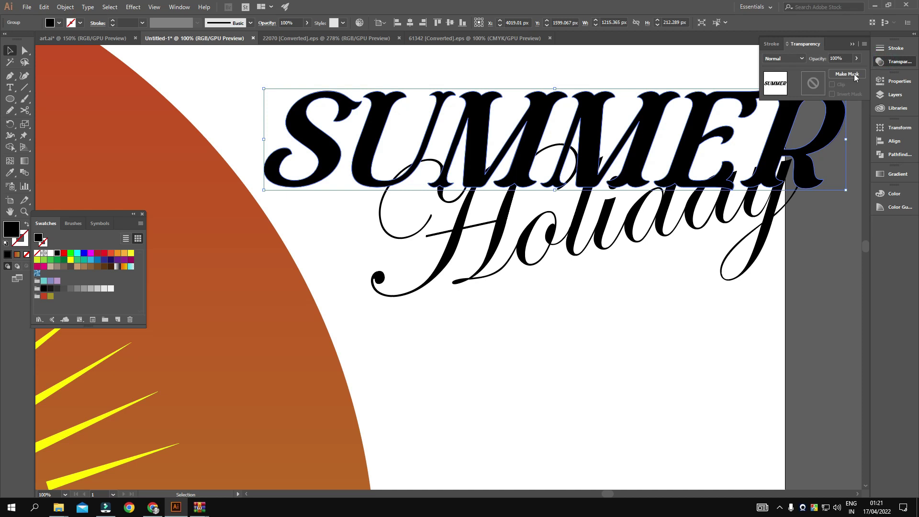
double_click(809, 85)
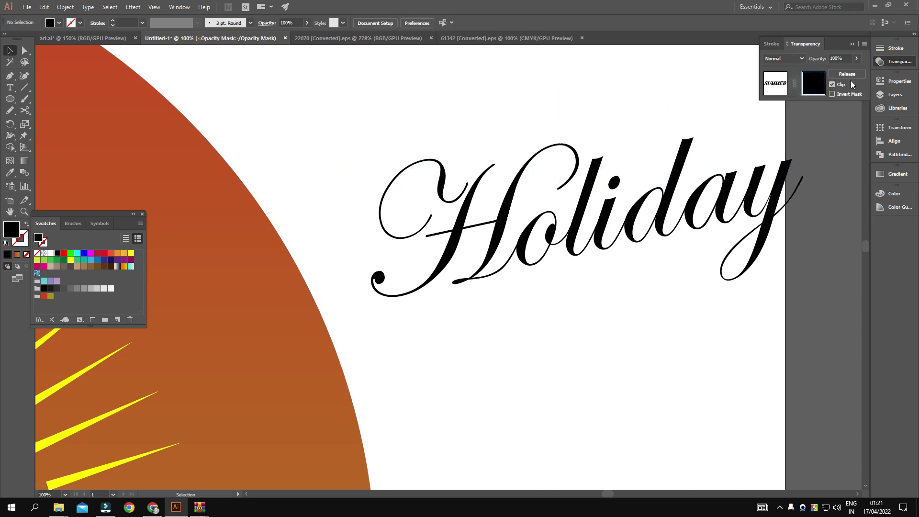
left_click(832, 84)
left_click(832, 84)
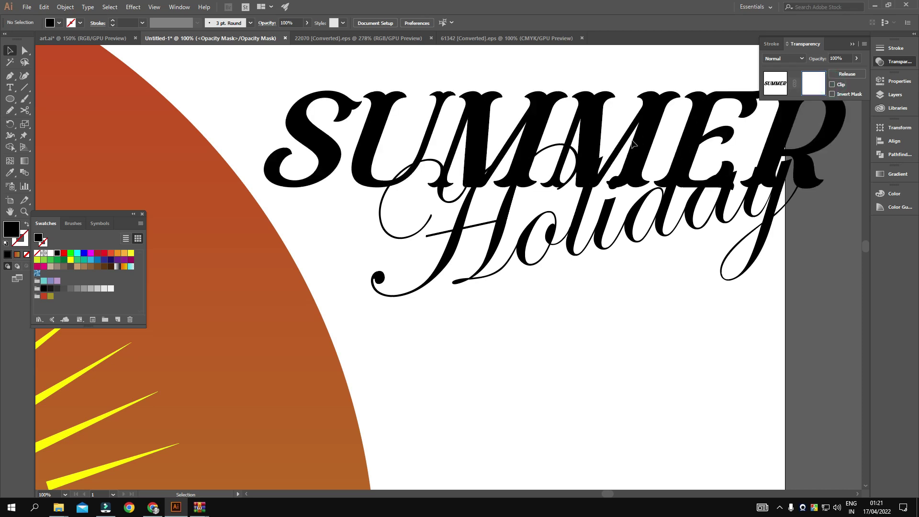
key("ctrl+f")
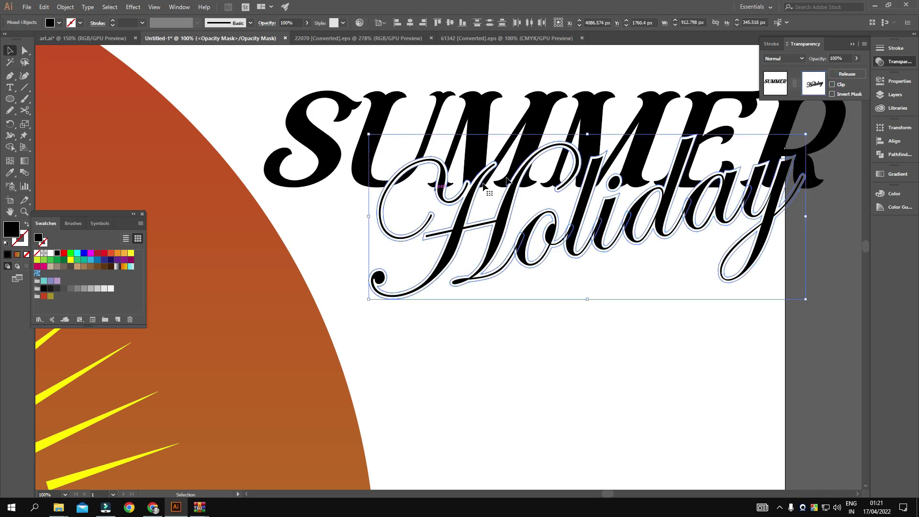
left_click(779, 86)
- Select the whole SUMMER Holiday lettering and zoom out to see the full badge
left_click(498, 84)
left_click_drag(602, 254, 517, 163)
key("a")
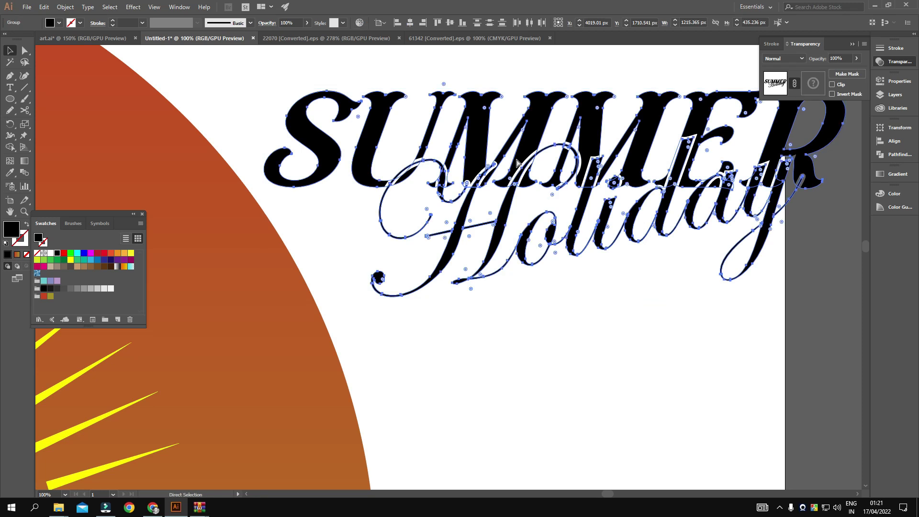
key("v")
key("ctrl+minus")
key("ctrl+minus")
left_click_drag(551, 231, 609, 167)
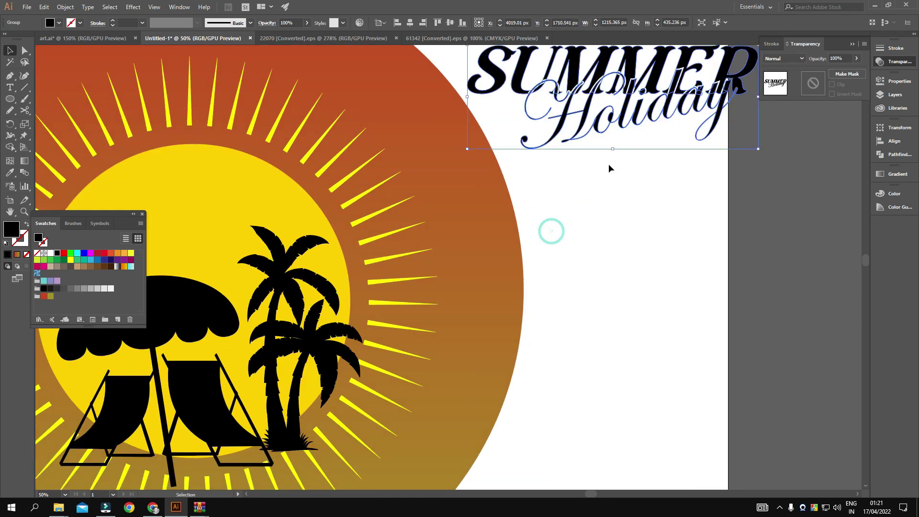
key("ctrl+minus")
- Move the lettering down onto the sun, shift it left and stretch it wider
mouse_move(656, 106)
left_mouse_down()
mouse_move(455, 329)
mouse_move(430, 319)
mouse_move(602, 323)
mouse_move(624, 293)
left_mouse_up()
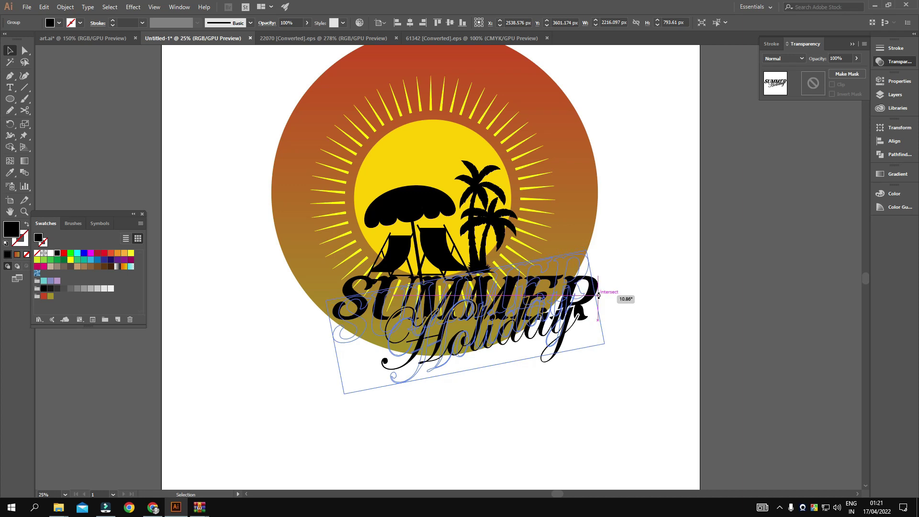
left_click_drag(563, 314, 533, 307)
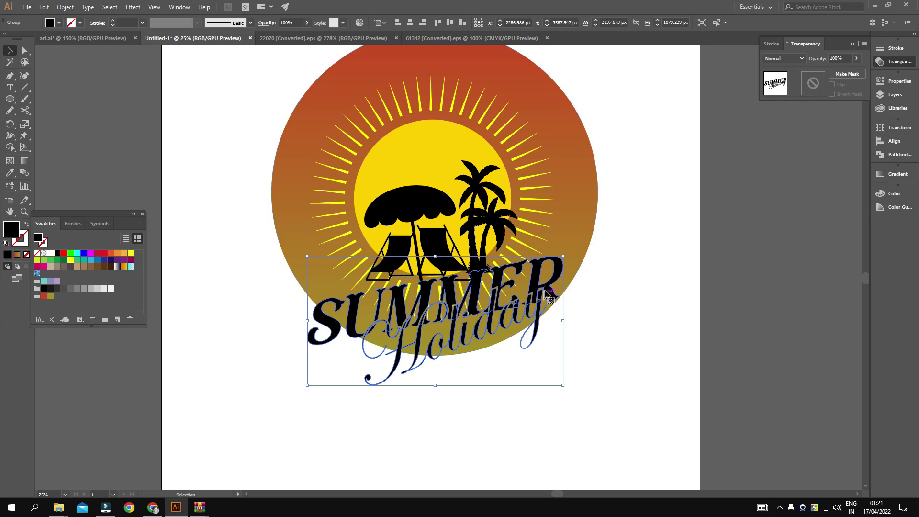
left_click_drag(563, 320, 584, 315)
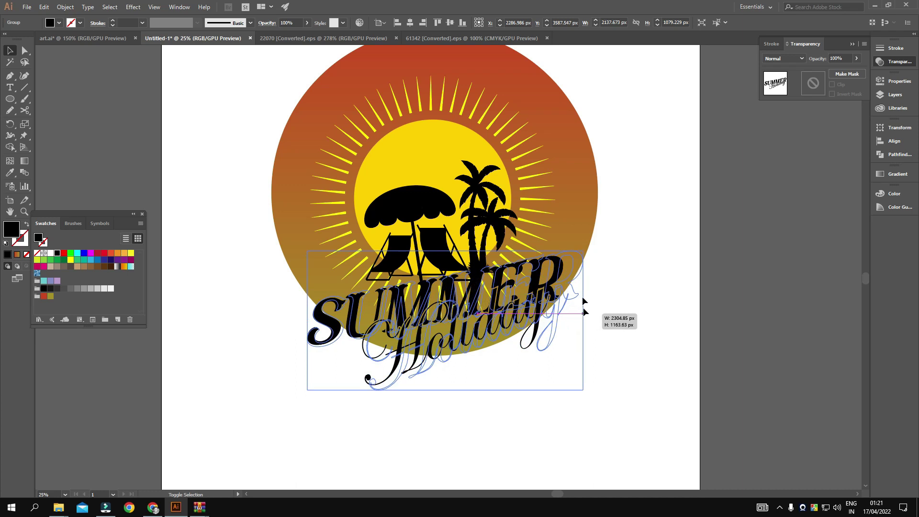
- Select the sun rays together with the orange circle
left_click(616, 218)
left_click(532, 234)
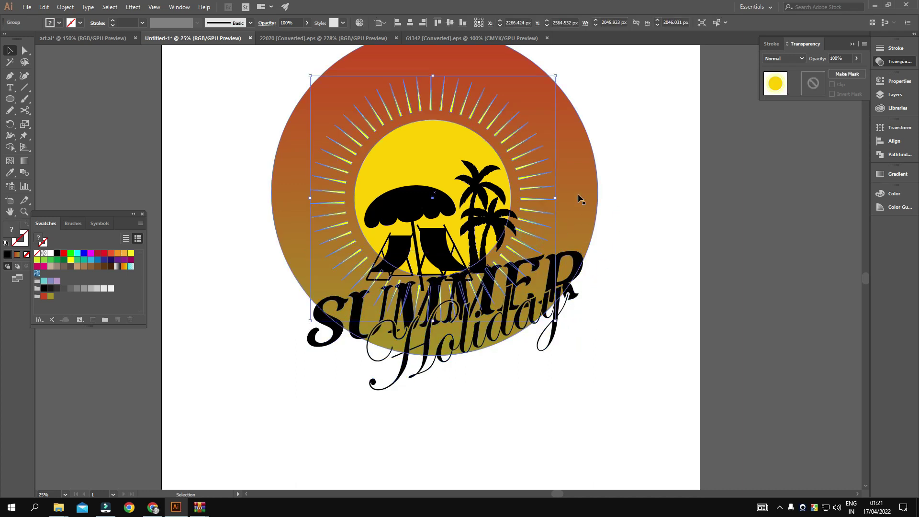
left_click(582, 179, "shift")
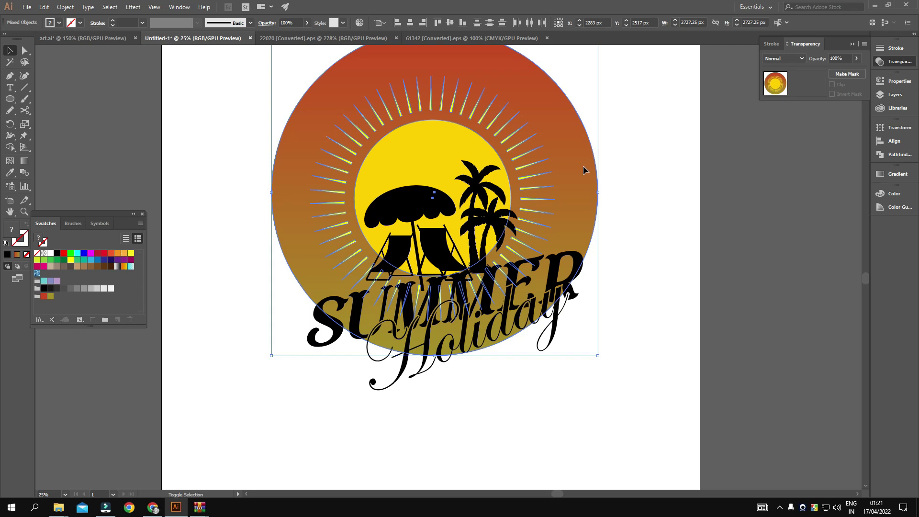
key("shift+e")
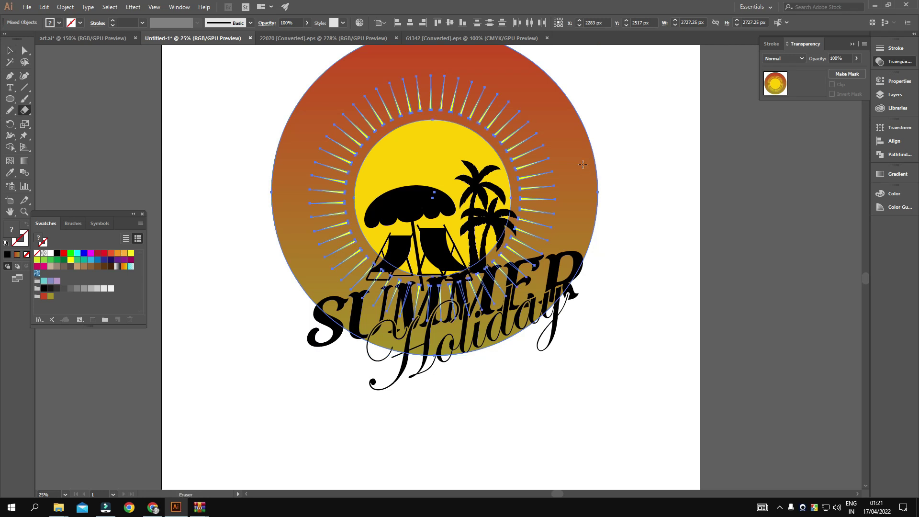
- Erase the sun's lower section and a thin strip behind SUMMER, leaving a flat edge
left_click_drag(634, 364, 268, 285)
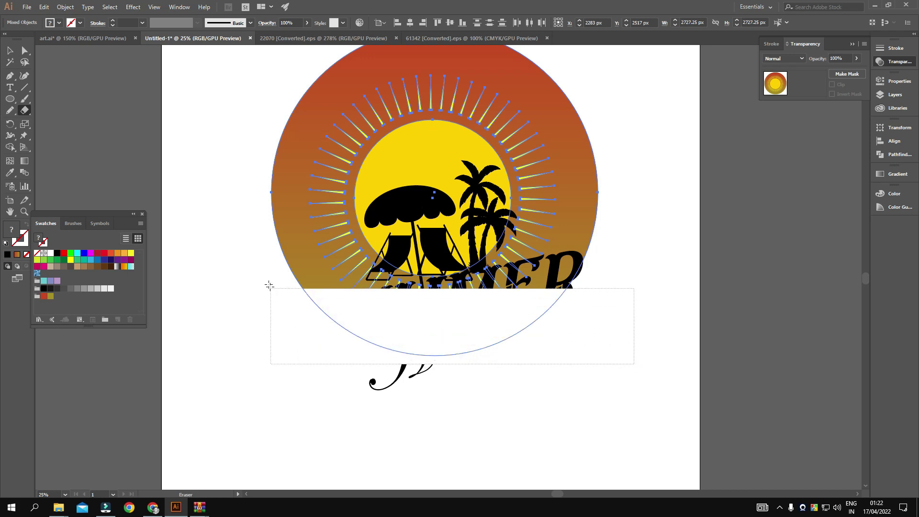
left_click_drag(269, 285, 263, 303)
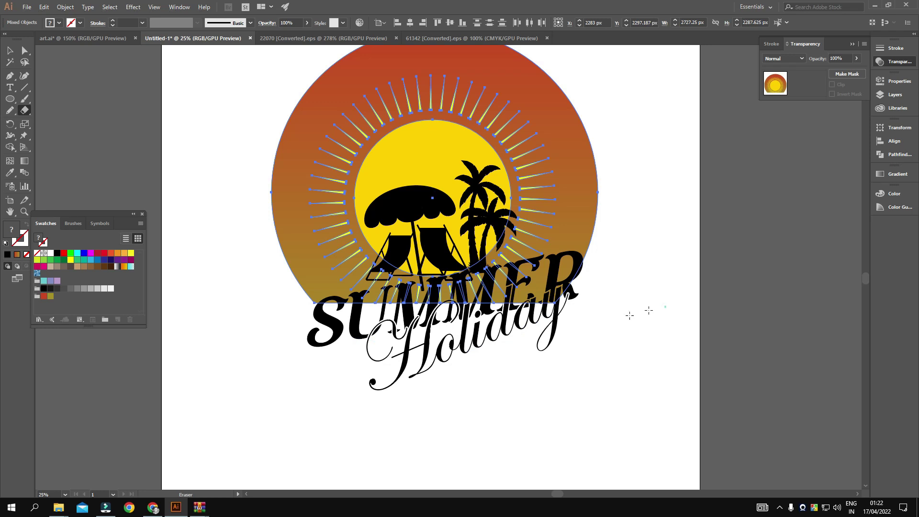
left_click_drag(665, 307, 492, 292)
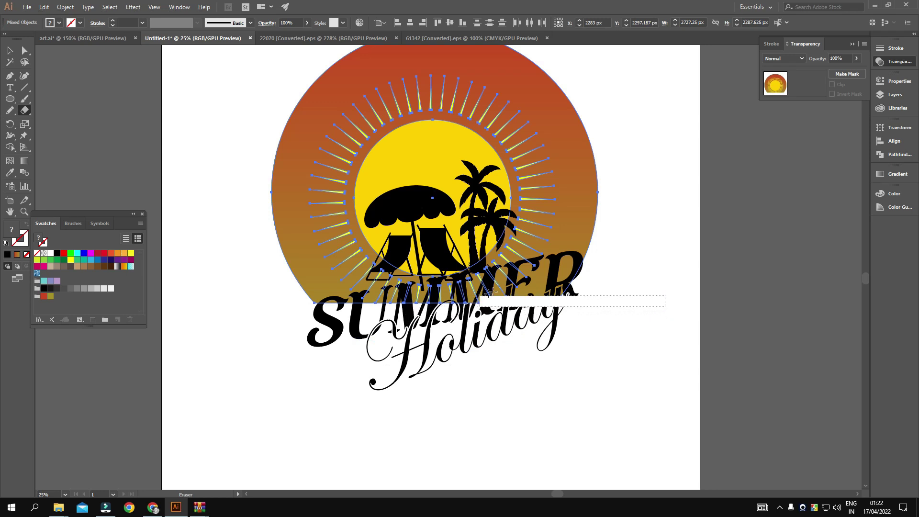
left_click_drag(491, 292, 539, 285)
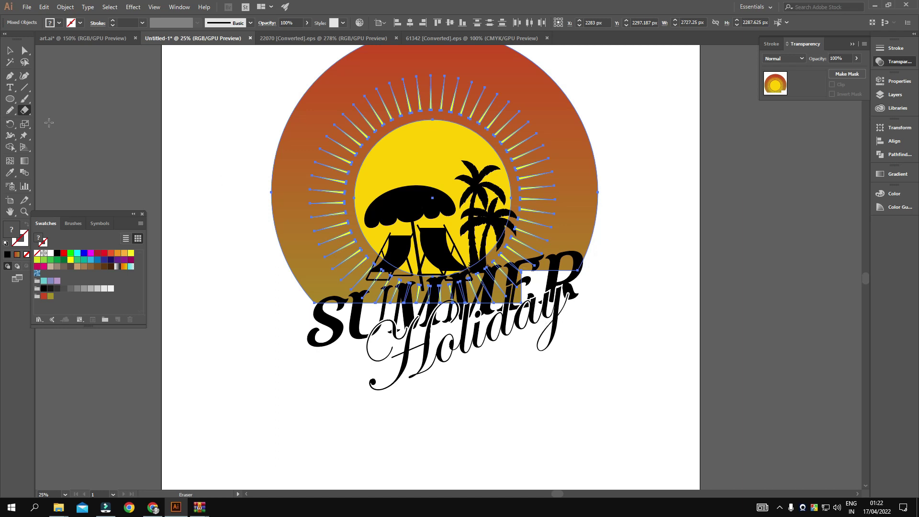
left_click(8, 51)
- Offset the SUMMER Holiday lettering by 5 px with Miter joins and miter limit 4
left_click(625, 222)
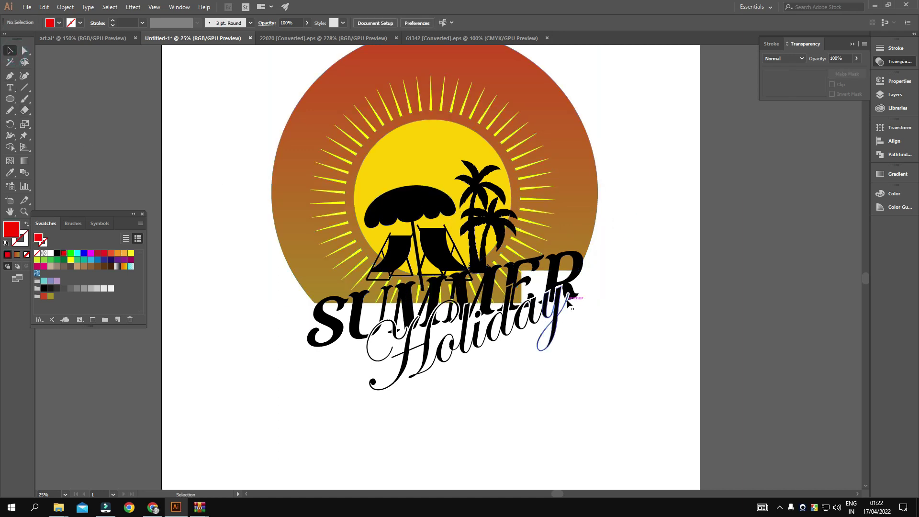
scroll(517, 297, "up", 2)
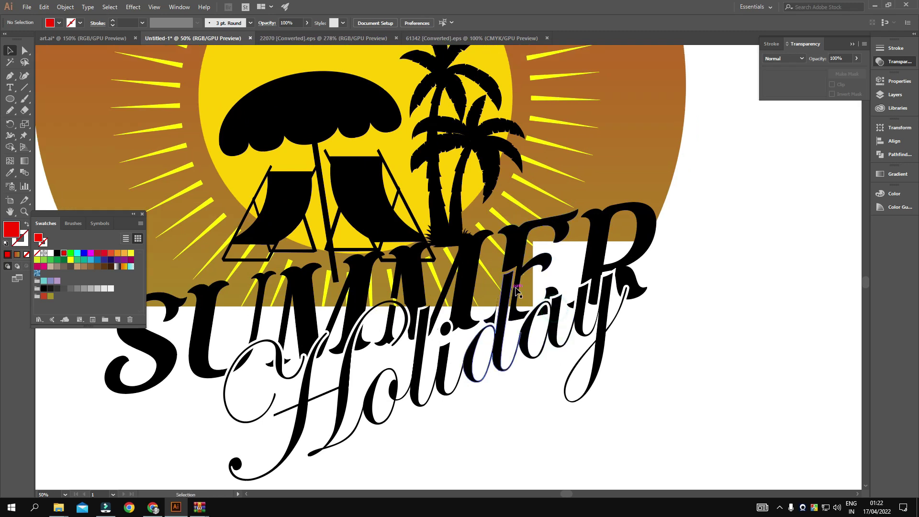
left_click(515, 284)
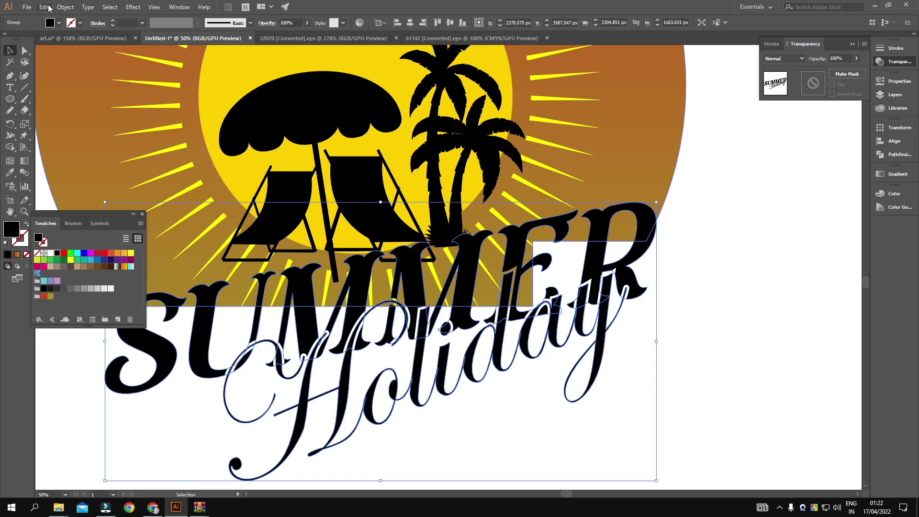
left_click(62, 8)
mouse_move(75, 224)
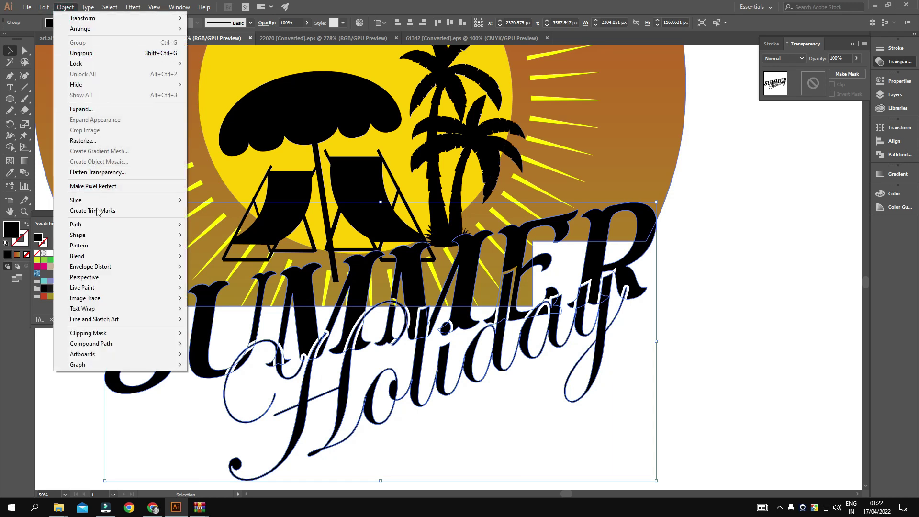
left_click(220, 259)
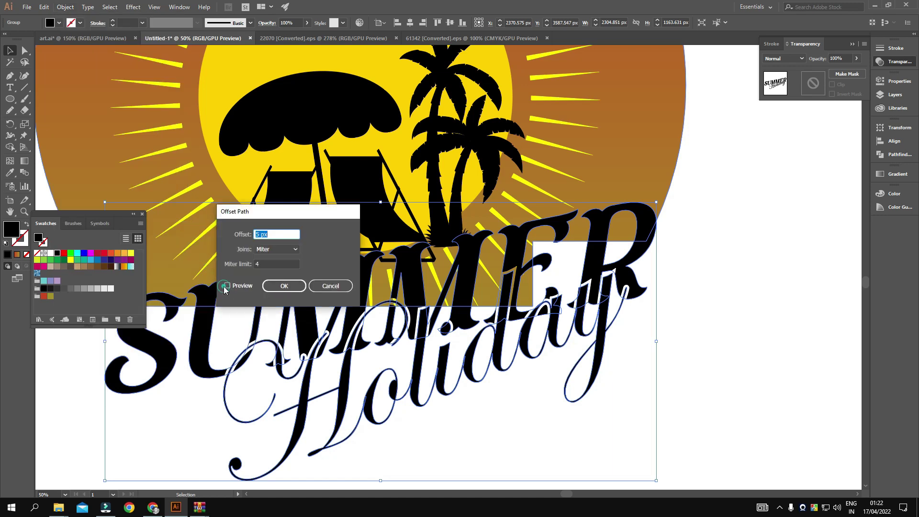
left_click(227, 286)
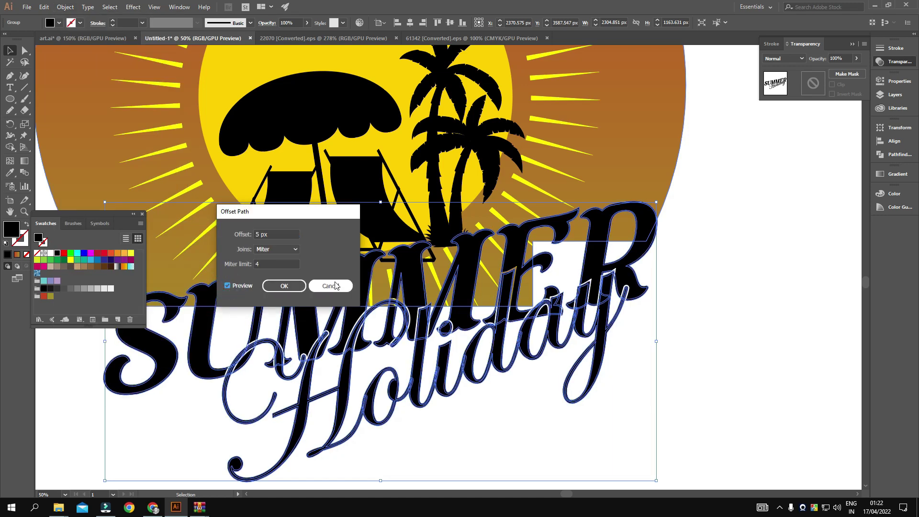
left_click(287, 284)
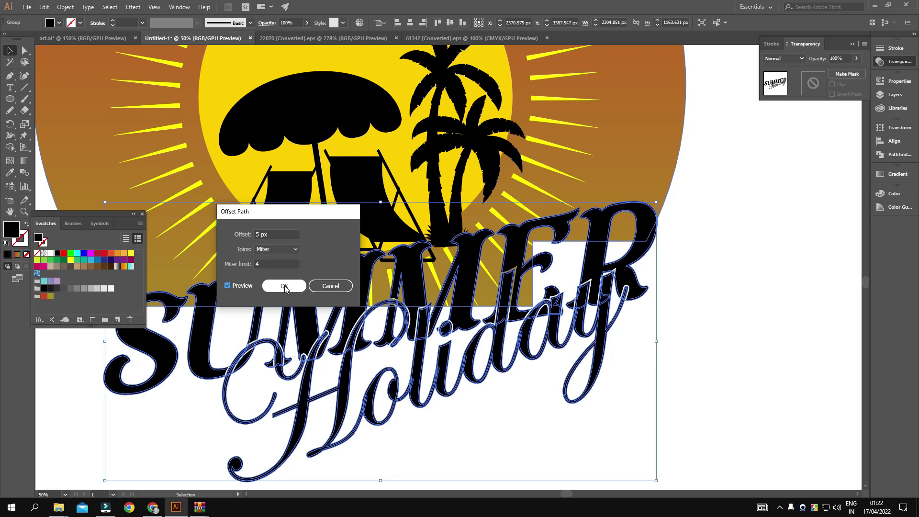
left_click(284, 286)
- Select the new offset outlines and fill them dark grey
key("a")
left_click(337, 264)
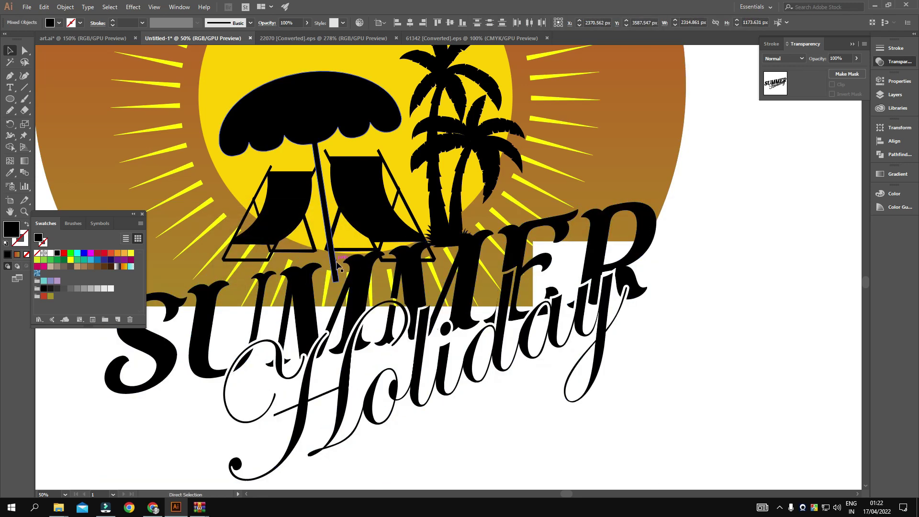
left_click(410, 267)
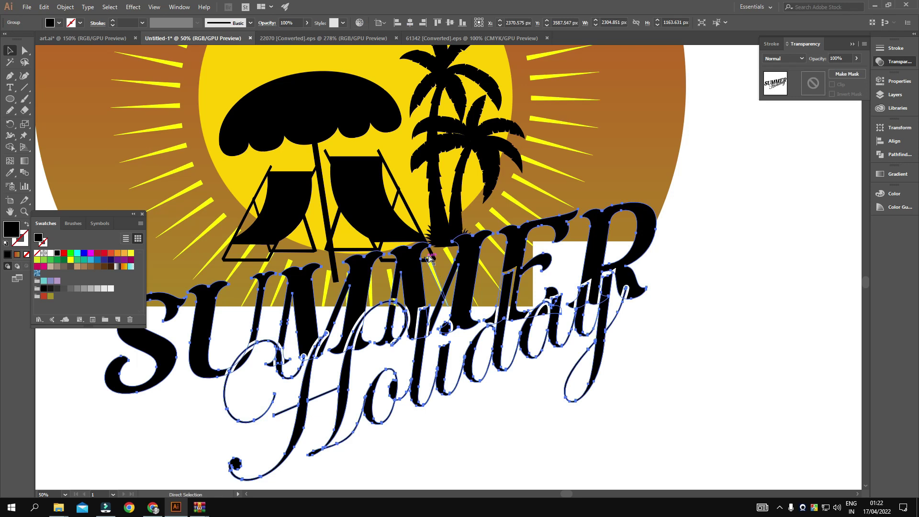
key("v")
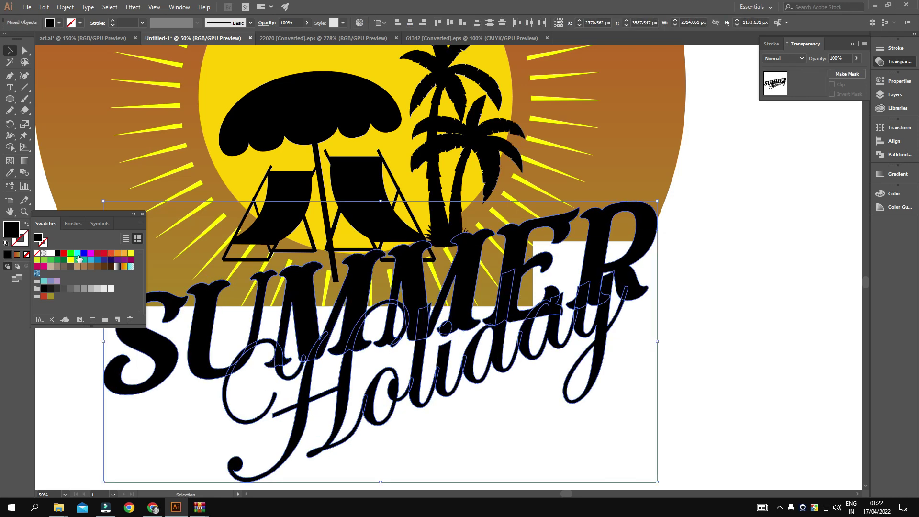
left_click(64, 288)
- Nudge the grey outline two steps right and two steps down as a shadow
scroll(389, 333, "up", 3)
scroll(427, 319, "up", 1)
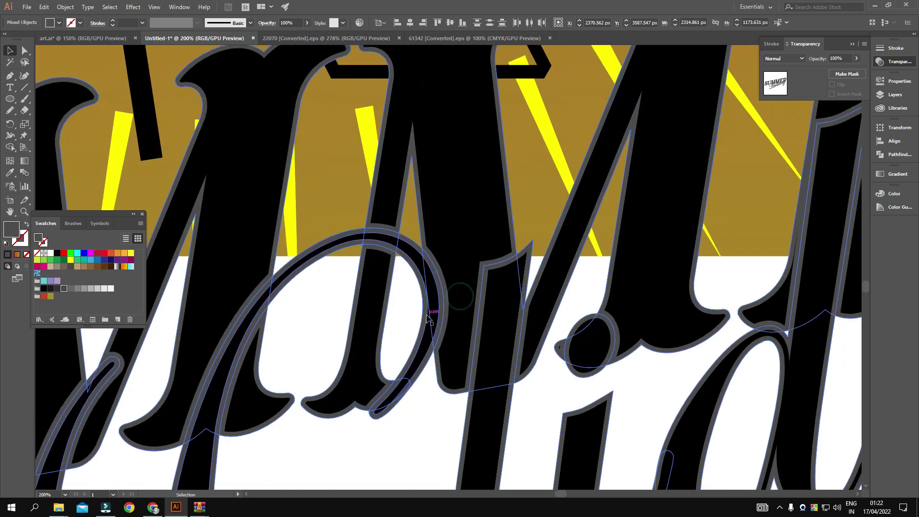
key("Right")
key("Right")
key("Right")
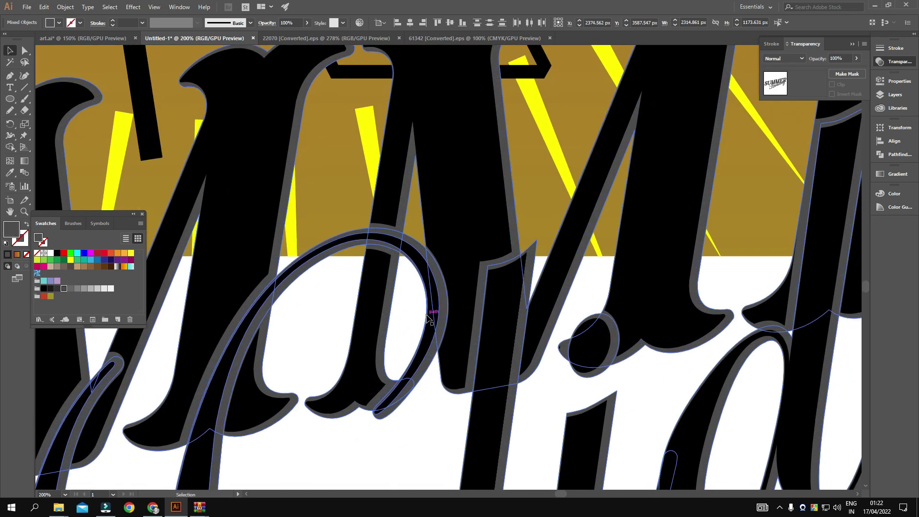
key("Down")
key("Down")
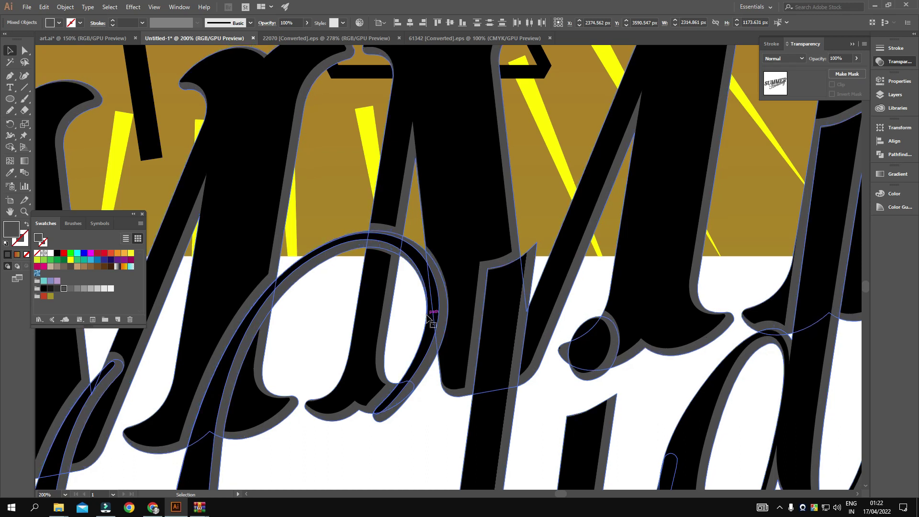
key("Right")
key("Right")
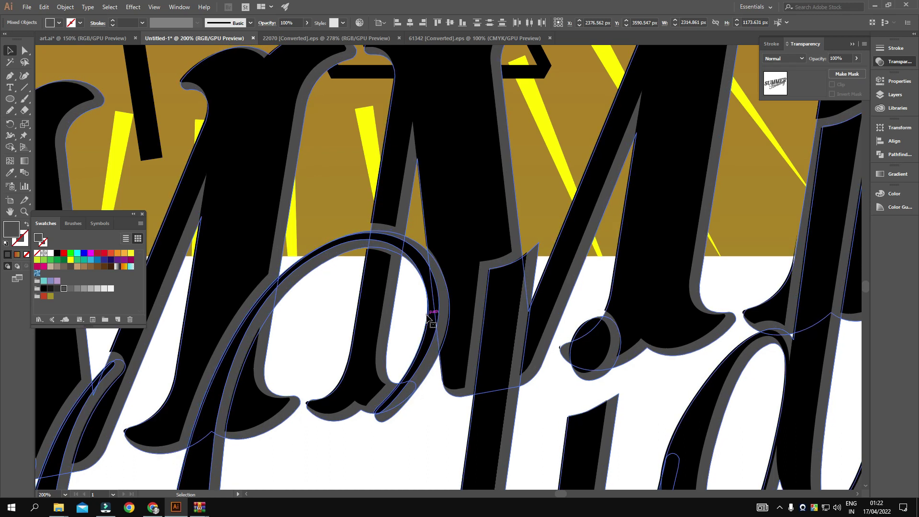
key("Down")
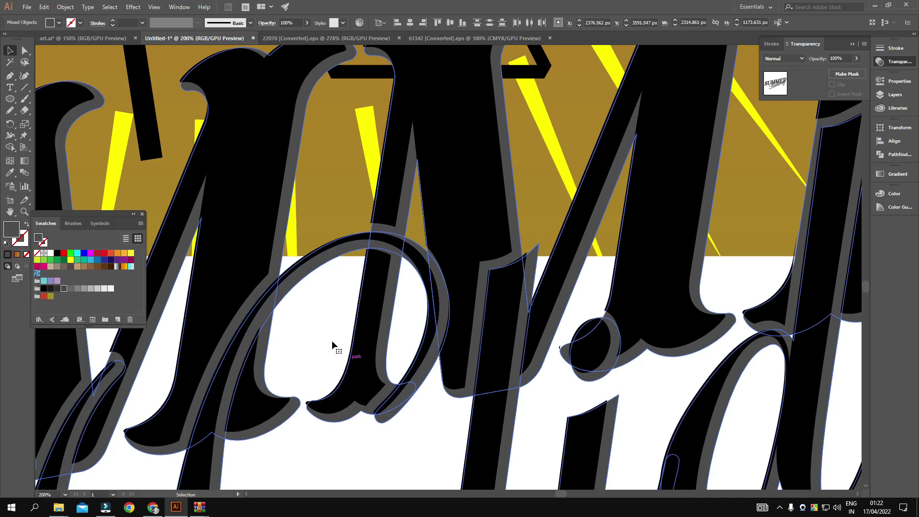
- Group the grey shadow with the lettering and recentre the view on the badge
key("ctrl+1")
scroll(512, 241, "up", 1)
key("ctrl+minus")
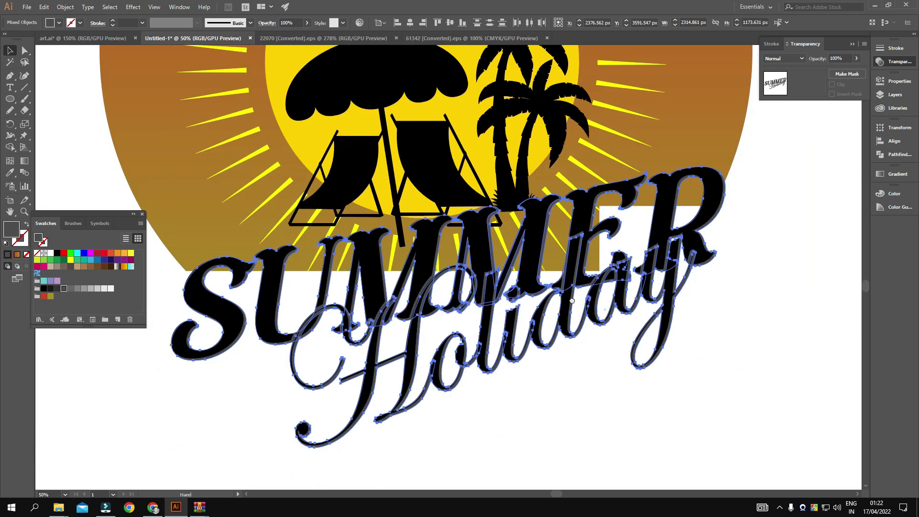
scroll(617, 316, "up", 2)
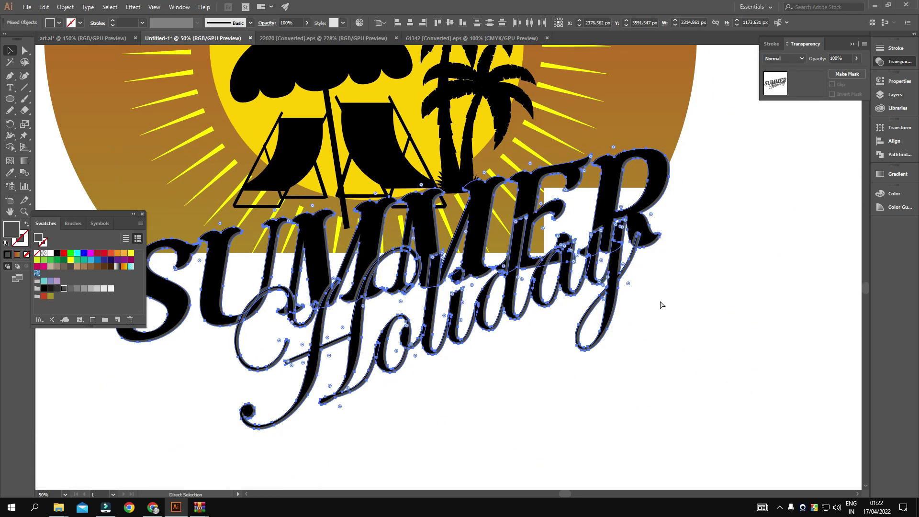
key("ctrl+g")
left_click(704, 256)
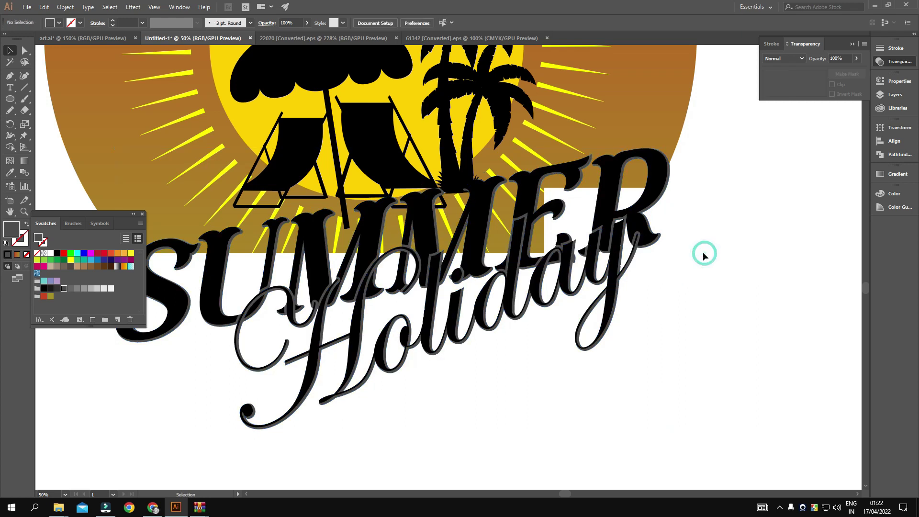
scroll(523, 298, "down", 1)
left_click_drag(621, 332, 621, 348)
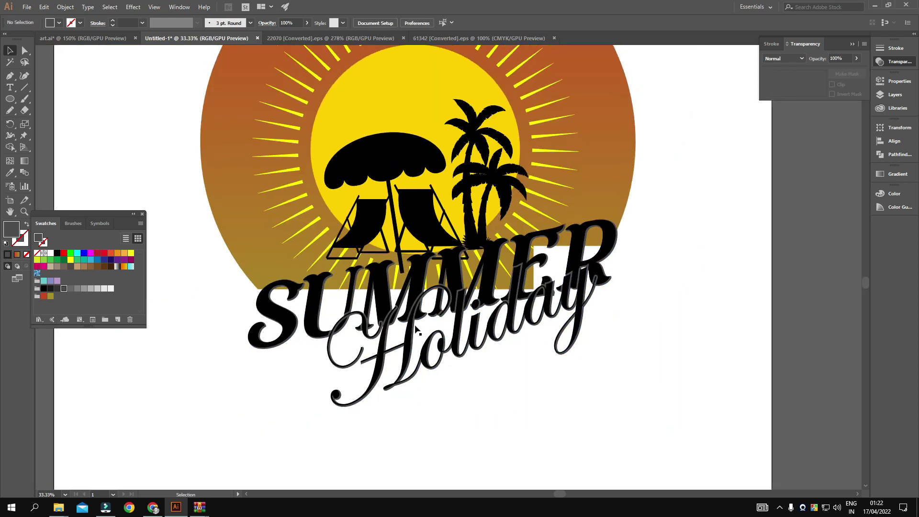
scroll(415, 329, "up", 2)
scroll(430, 297, "up", 1)
scroll(451, 264, "down", 2)
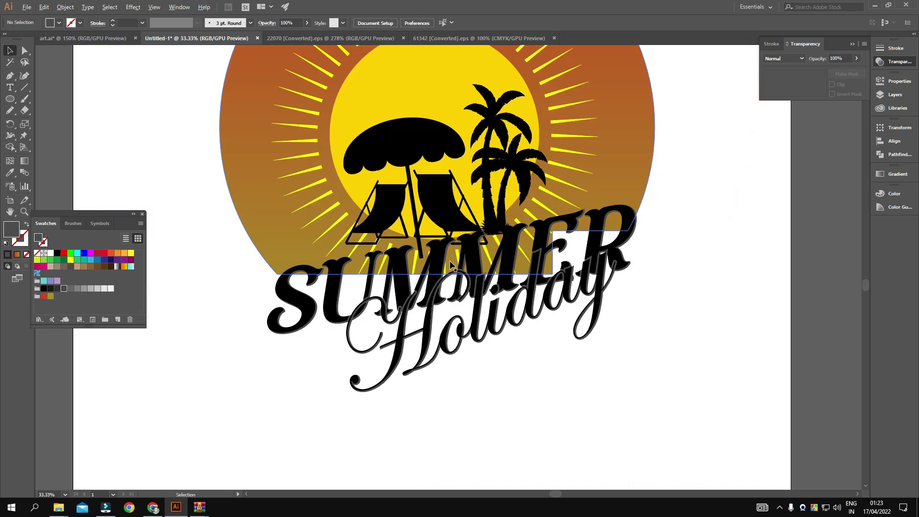
scroll(451, 264, "up", 1)
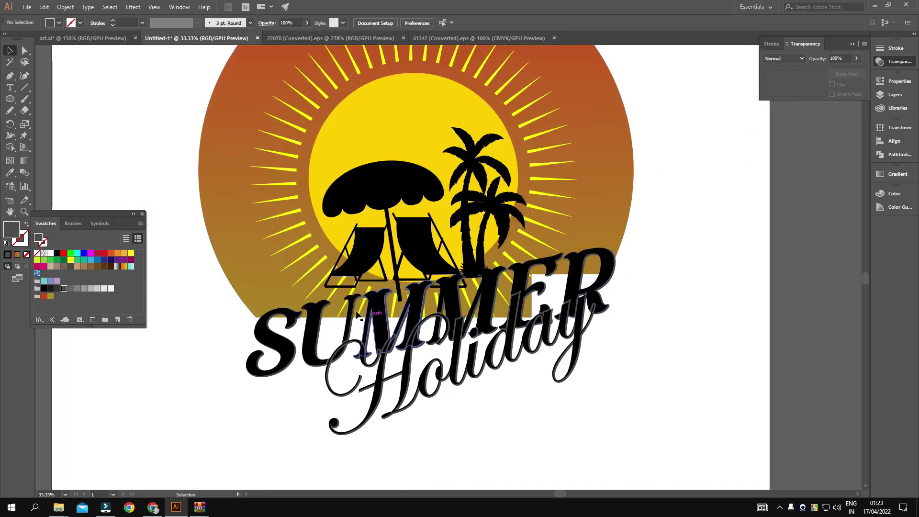
scroll(325, 316, "up", 3)
scroll(268, 323, "up", 1)
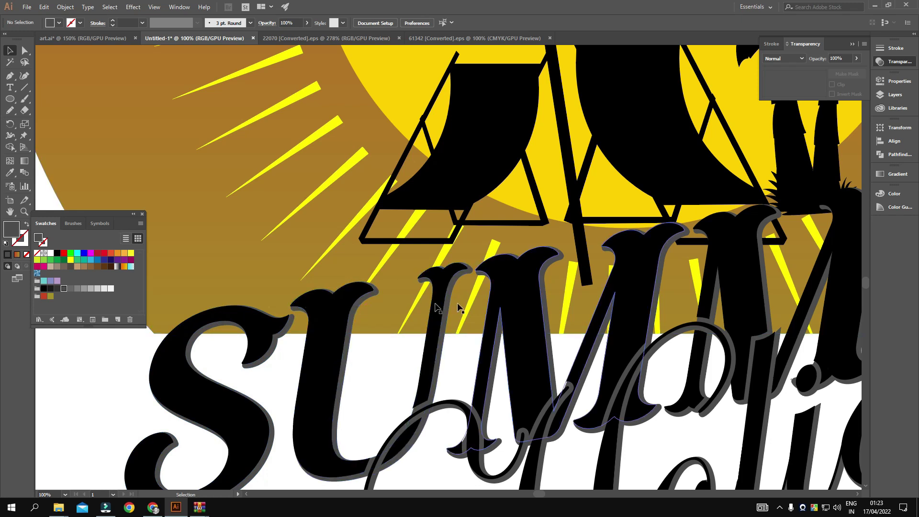
scroll(443, 289, "down", 3)
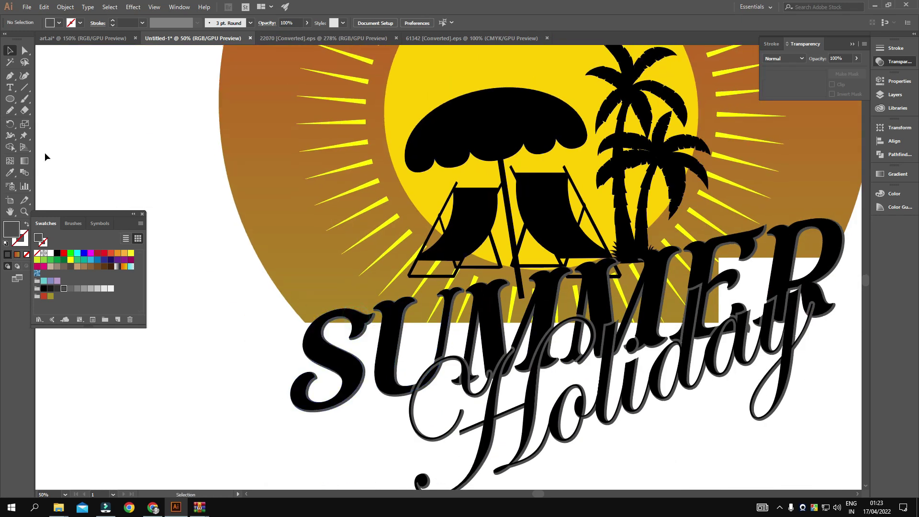
left_click(10, 111)
- Trace a freehand Pencil line along the SUMMER letter tops, closing it at the S
scroll(274, 329, "up", 2)
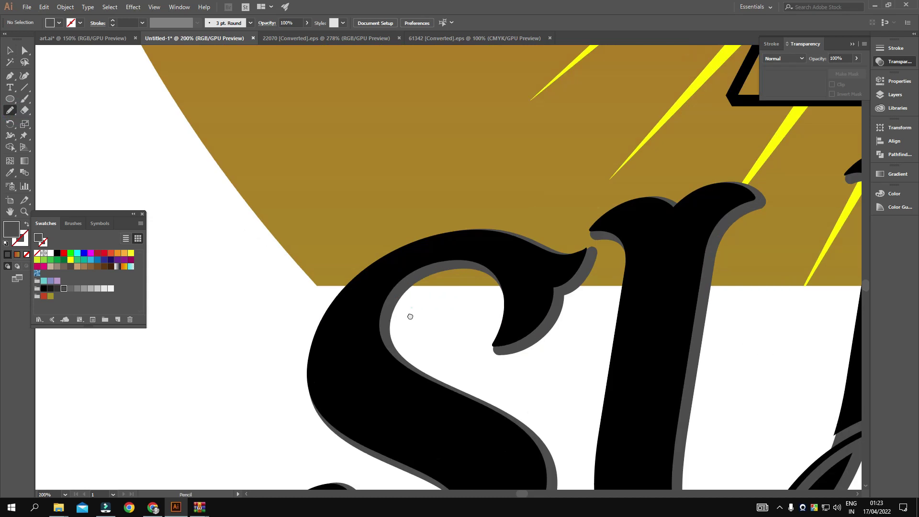
scroll(275, 329, "up", 2)
mouse_move(265, 329)
left_mouse_down()
mouse_move(531, 302)
mouse_move(656, 253)
left_mouse_up()
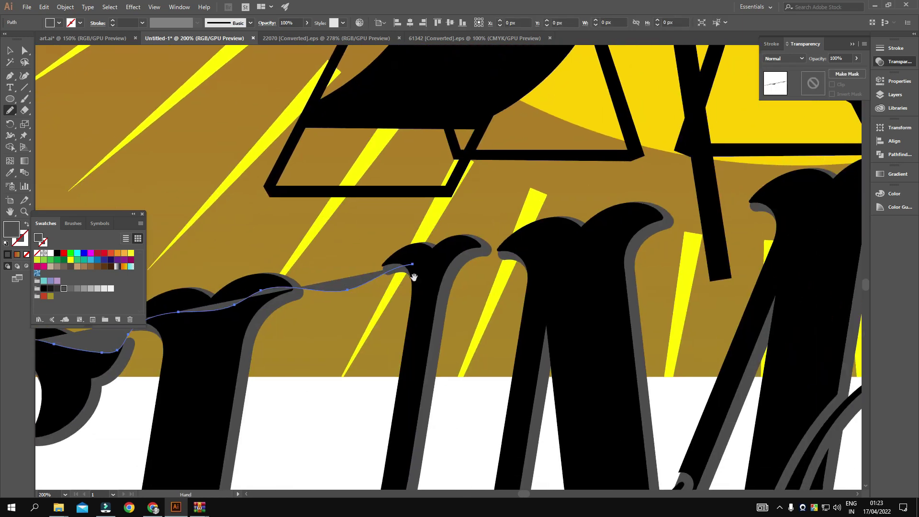
mouse_move(792, 227)
left_mouse_down()
mouse_move(419, 261)
mouse_move(602, 230)
left_mouse_up()
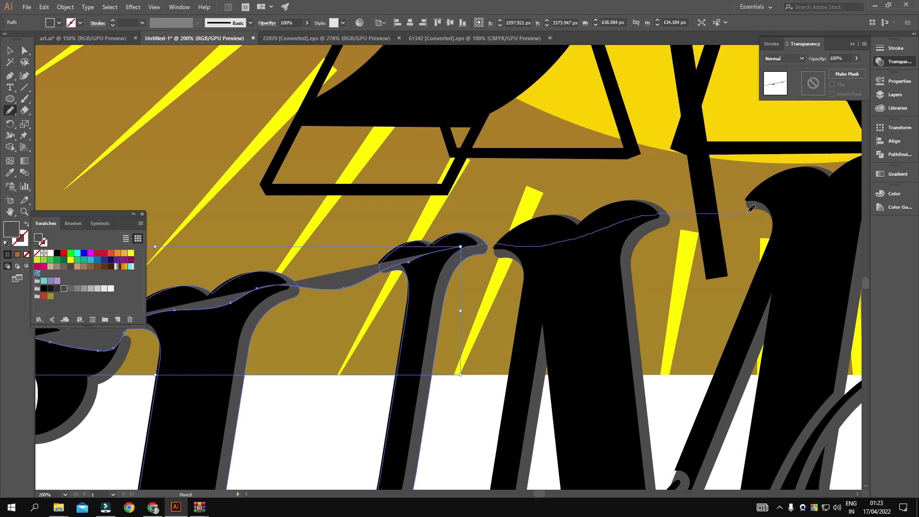
mouse_move(779, 191)
left_mouse_down()
mouse_move(790, 189)
mouse_move(482, 232)
mouse_move(586, 202)
left_mouse_up()
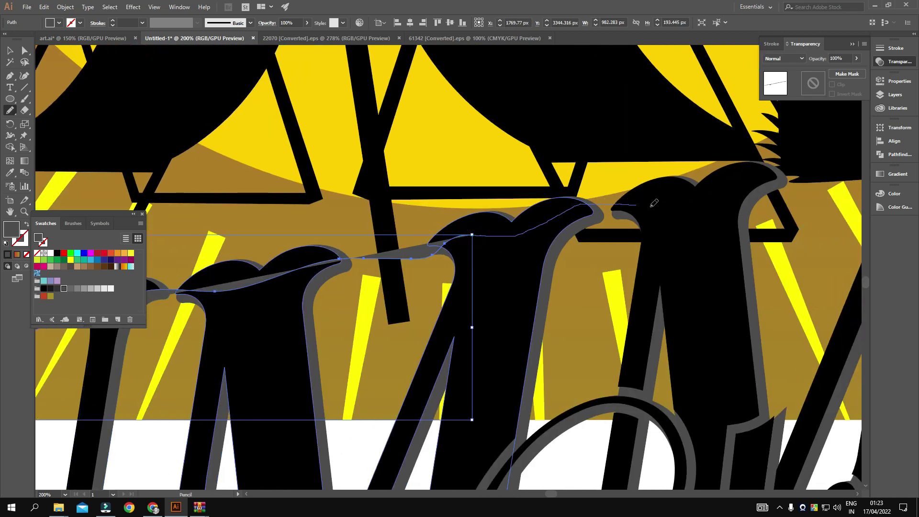
left_click_drag(713, 218, 667, 258)
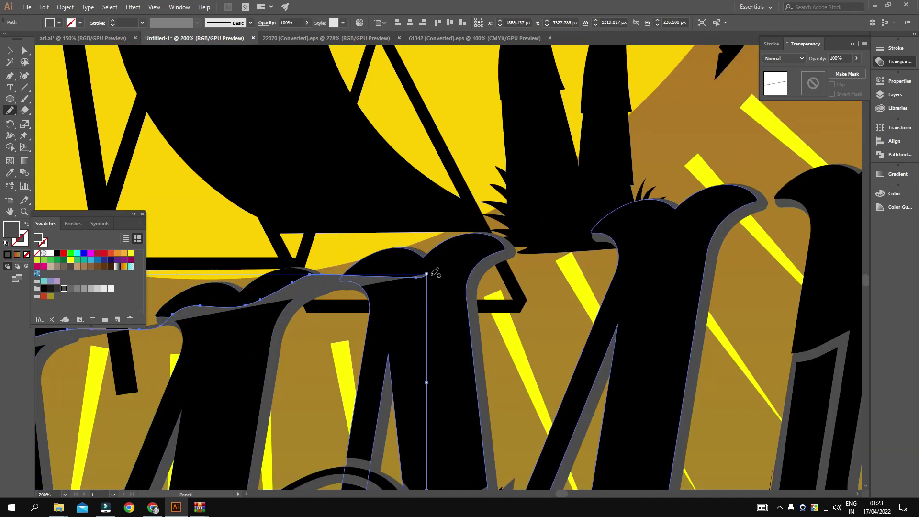
left_click_drag(427, 273, 665, 228)
mouse_move(799, 193)
left_mouse_down()
mouse_move(525, 235)
mouse_move(774, 138)
left_mouse_up()
mouse_move(774, 138)
left_mouse_down()
mouse_move(573, 222)
mouse_move(742, 192)
left_mouse_up()
mouse_move(810, 180)
left_mouse_down()
mouse_move(598, 193)
mouse_move(740, 283)
mouse_move(733, 328)
mouse_move(704, 382)
mouse_move(859, 255)
mouse_move(308, 390)
mouse_move(605, 343)
mouse_move(206, 379)
mouse_move(608, 332)
mouse_move(458, 270)
left_mouse_up()
scroll(707, 381, "down", 2, "alt")
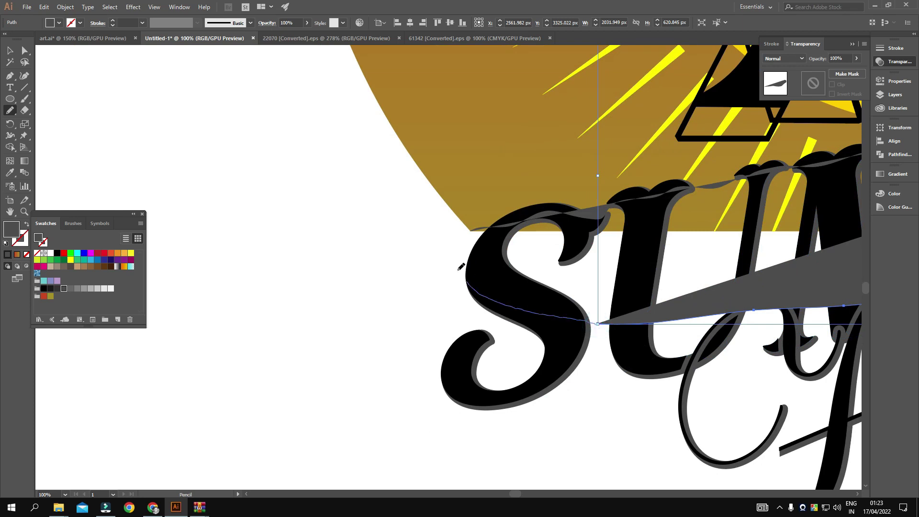
left_click_drag(472, 229, 473, 229)
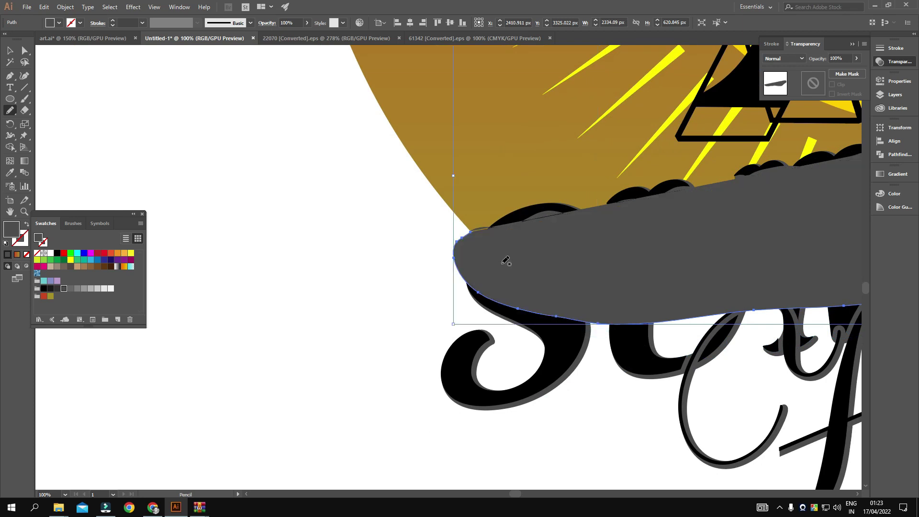
- Undo the last stroke and redraw the shape's outline around and below the lettering
scroll(492, 237, "up", 5)
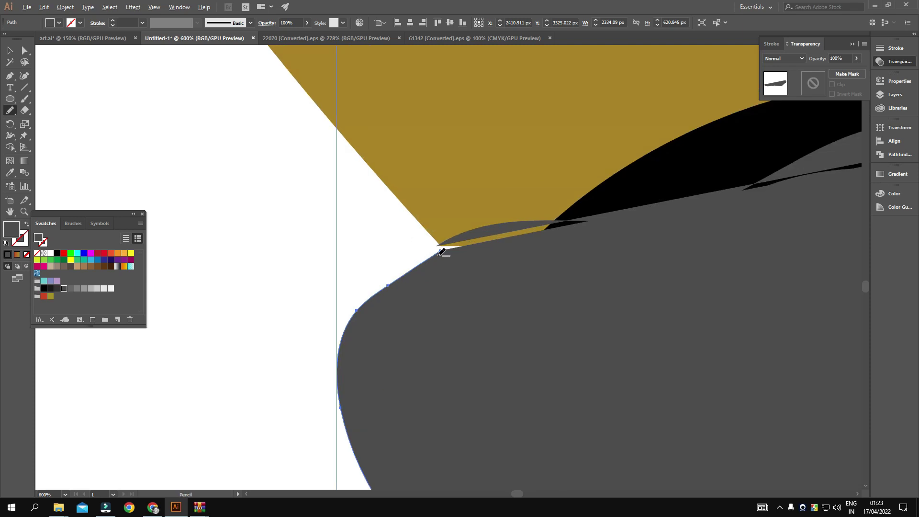
scroll(440, 253, "down", 9)
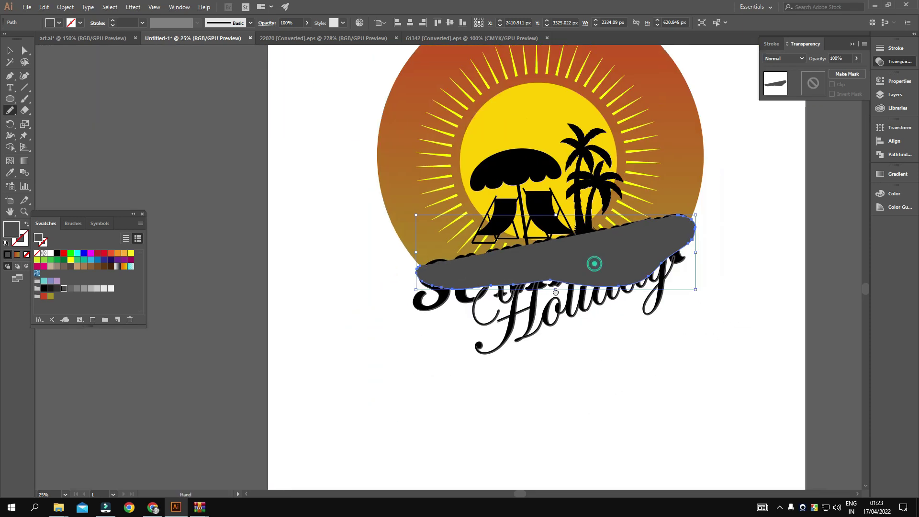
scroll(640, 260, "up", 1)
scroll(640, 261, "up", 2)
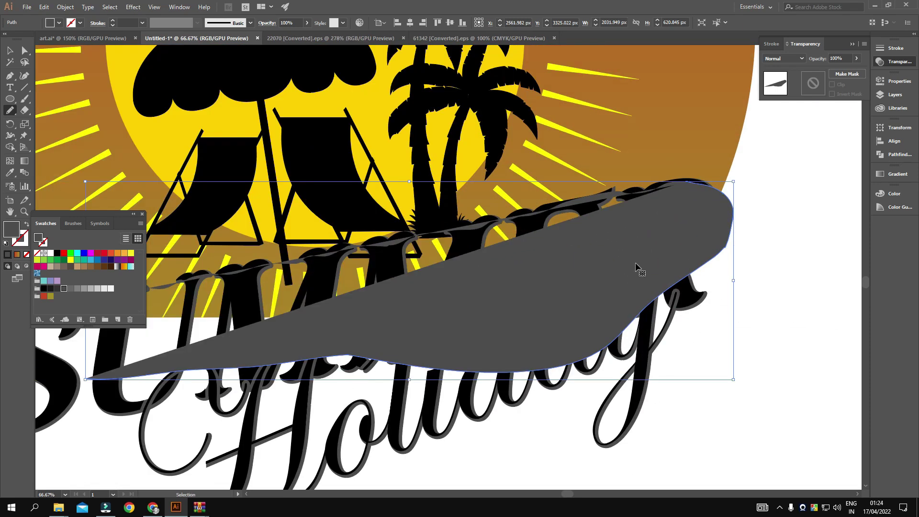
key("ctrl+z")
key("ctrl+z")
key("ctrl+z")
key("ctrl+z")
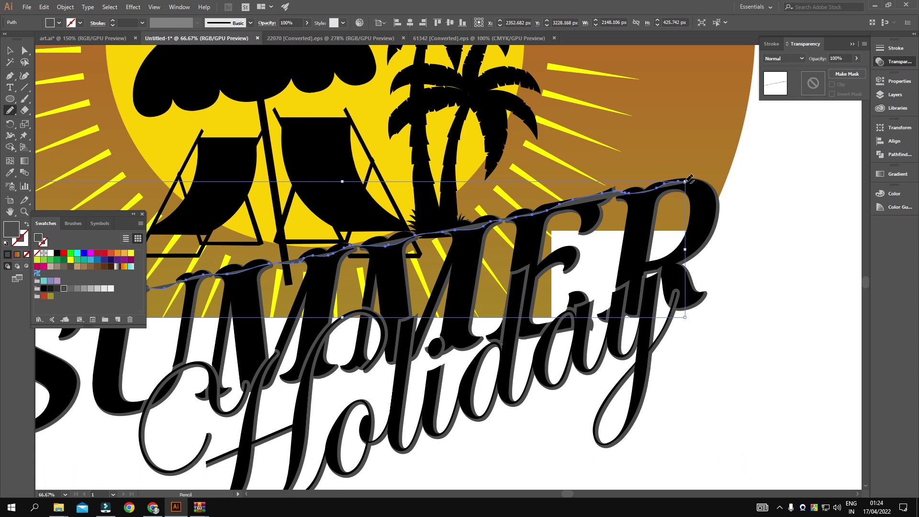
left_click_drag(689, 181, 722, 323)
mouse_move(676, 341)
left_mouse_down()
mouse_move(702, 301)
mouse_move(143, 287)
left_mouse_up()
mouse_move(215, 321)
left_mouse_down()
mouse_move(502, 292)
mouse_move(352, 275)
mouse_move(353, 264)
left_mouse_up()
key("ctrl+minus")
key("ctrl+minus")
key("ctrl+minus")
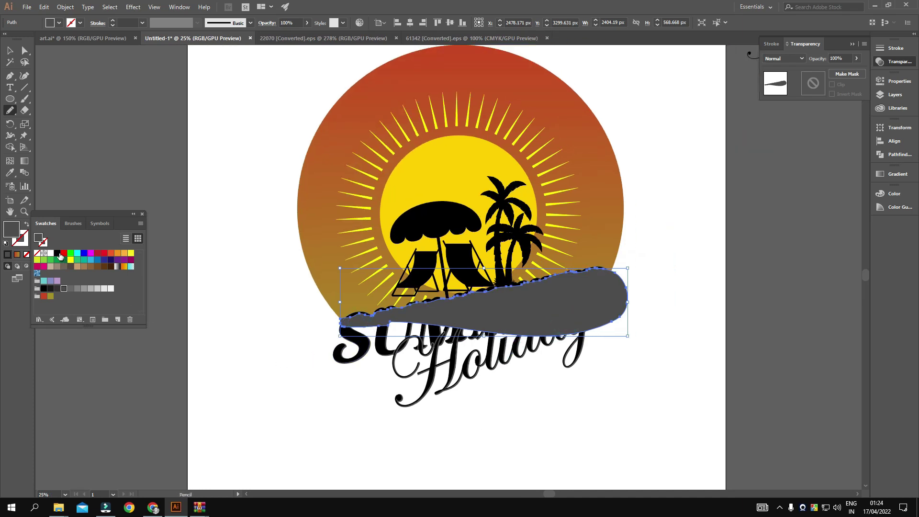
- Fill the traced shape black, cut it, and select the sun artwork group
left_click(56, 253)
left_click(9, 51)
key("Delete")
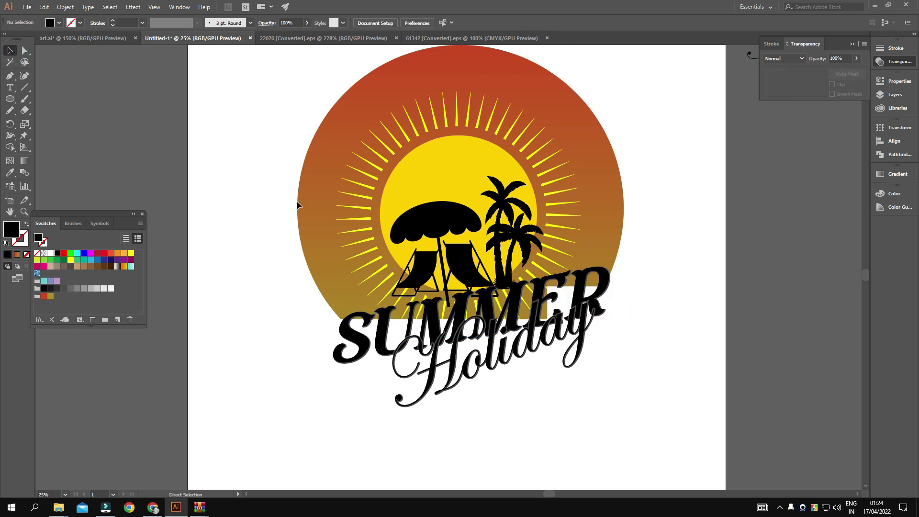
left_click_drag(662, 184, 617, 212)
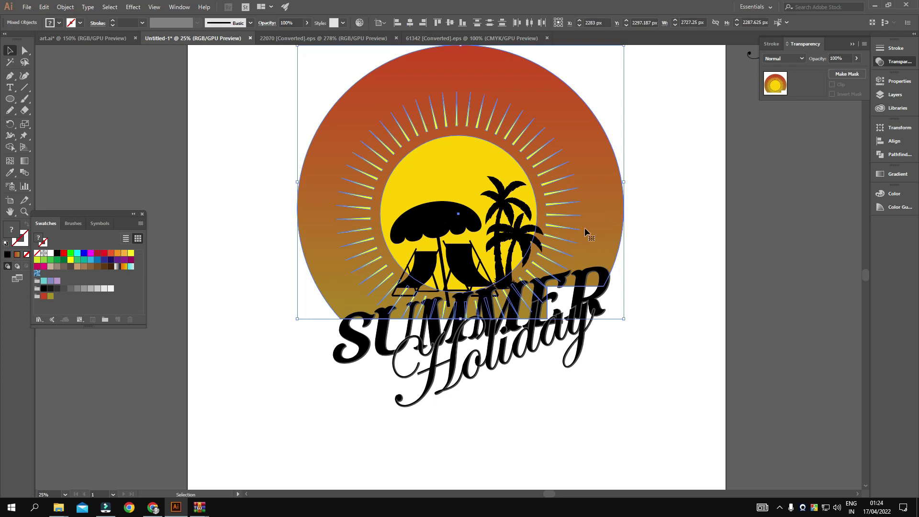
key("a")
key("v")
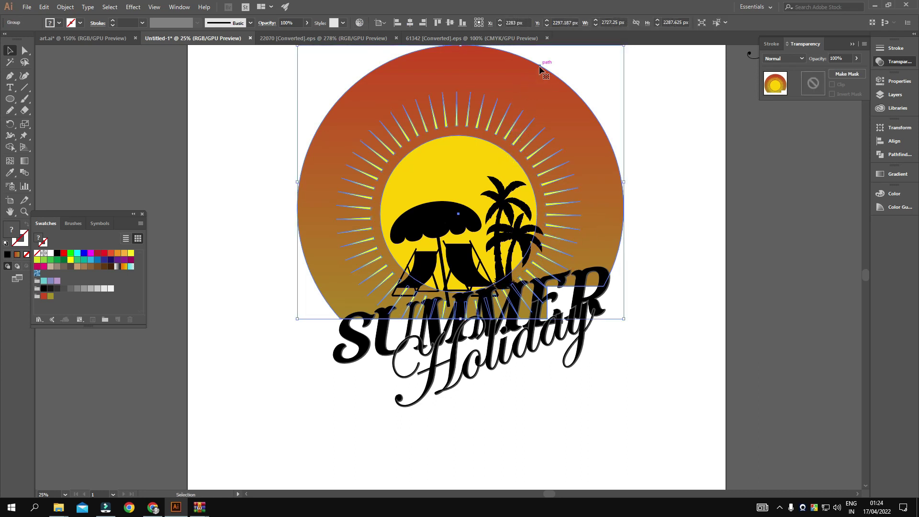
- Make an opacity mask on the sun and paste the traced shape into it
left_click(820, 81)
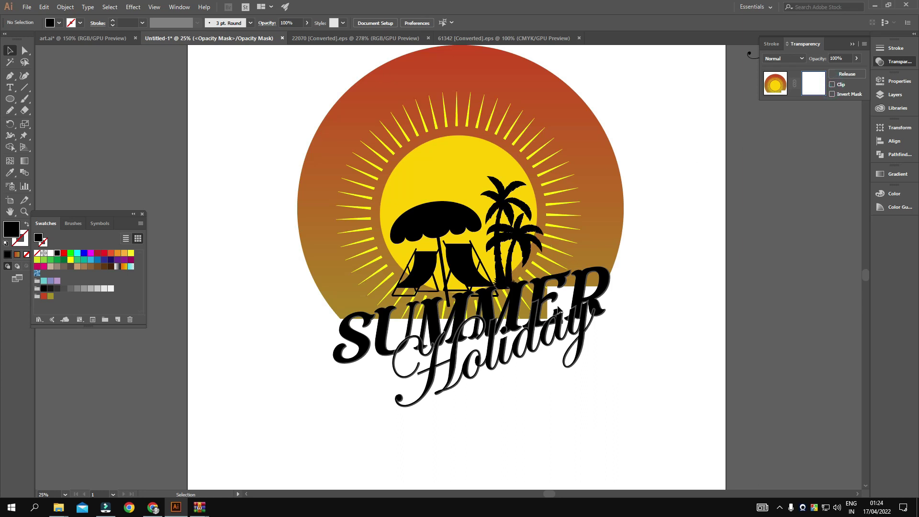
left_click(573, 301)
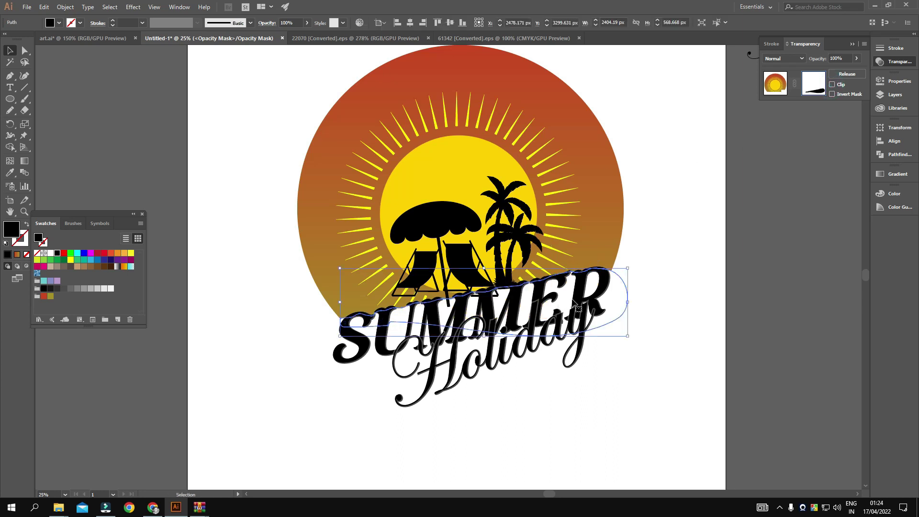
scroll(493, 316, "up", 2, "alt")
left_click(809, 191)
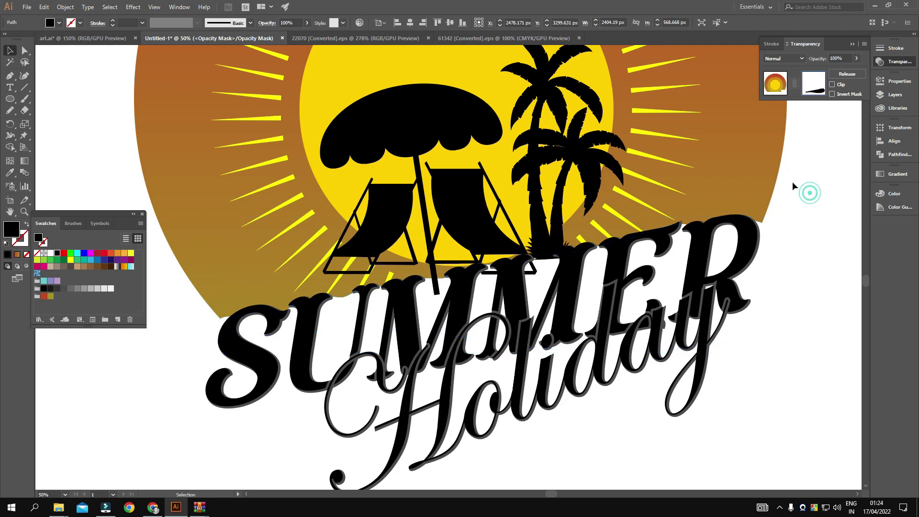
scroll(790, 210, "down", 2, "alt")
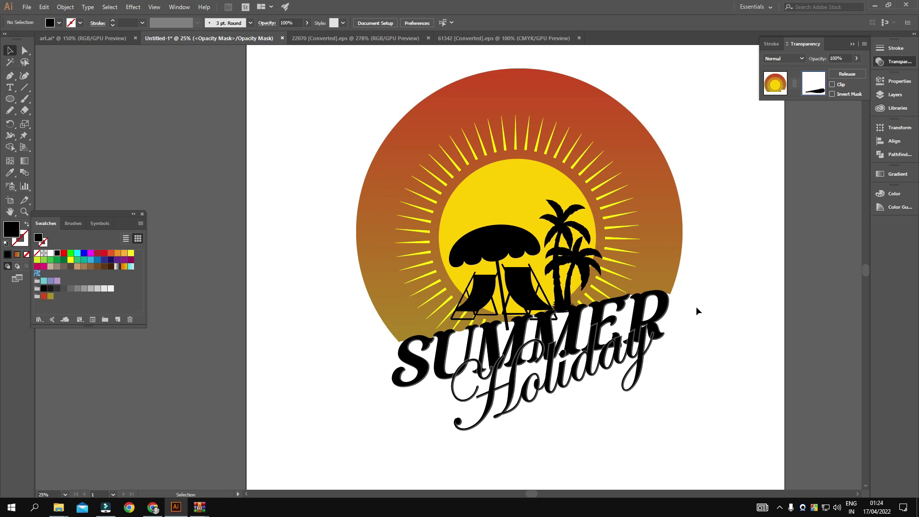
scroll(646, 340, "down", 2, "alt")
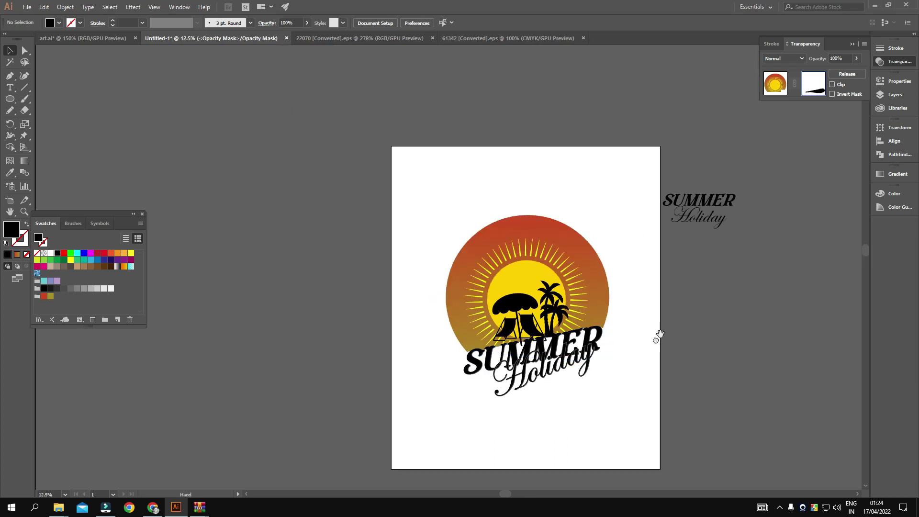
scroll(552, 357, "up", 2)
scroll(552, 357, "up", 1)
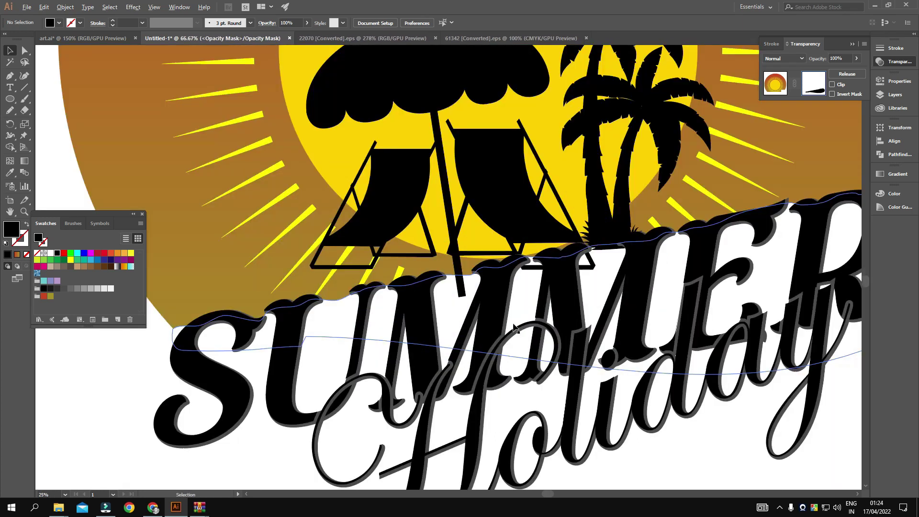
scroll(550, 335, "up", 1)
scroll(549, 316, "up", 1)
scroll(550, 317, "down", 1, "alt")
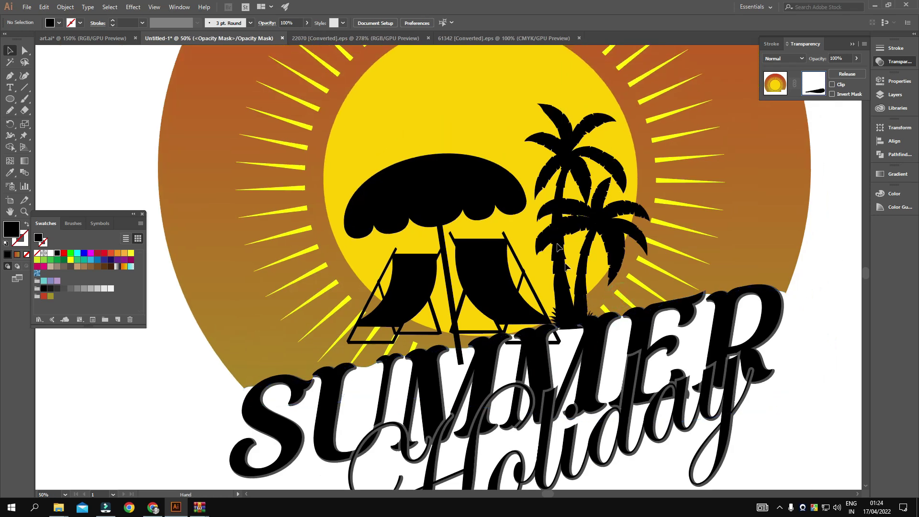
scroll(586, 267, "down", 1, "alt")
scroll(586, 267, "down", 1, "alt")
- Check the mask shape around the lettering, then return to editing the sun artwork
left_click_drag(586, 268, 570, 260)
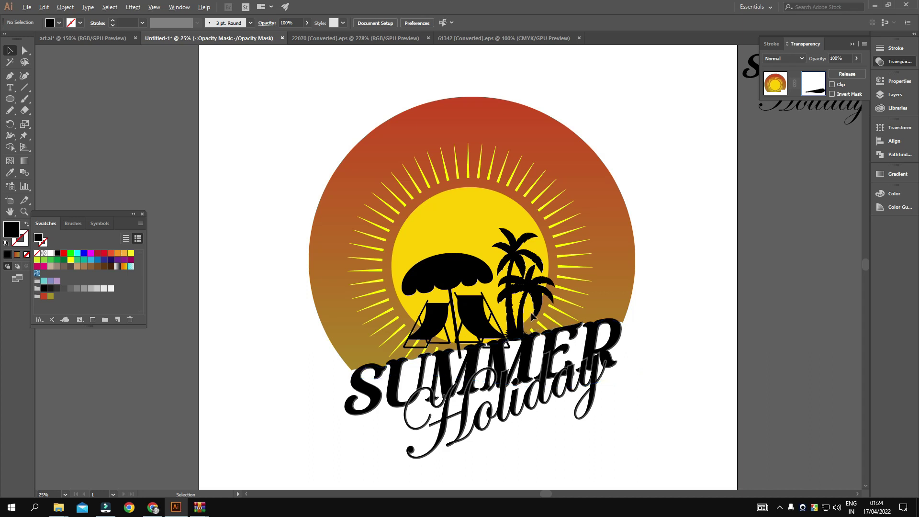
scroll(531, 316, "down", 2, "alt")
left_click_drag(460, 318, 499, 306)
left_click_drag(426, 181, 650, 381)
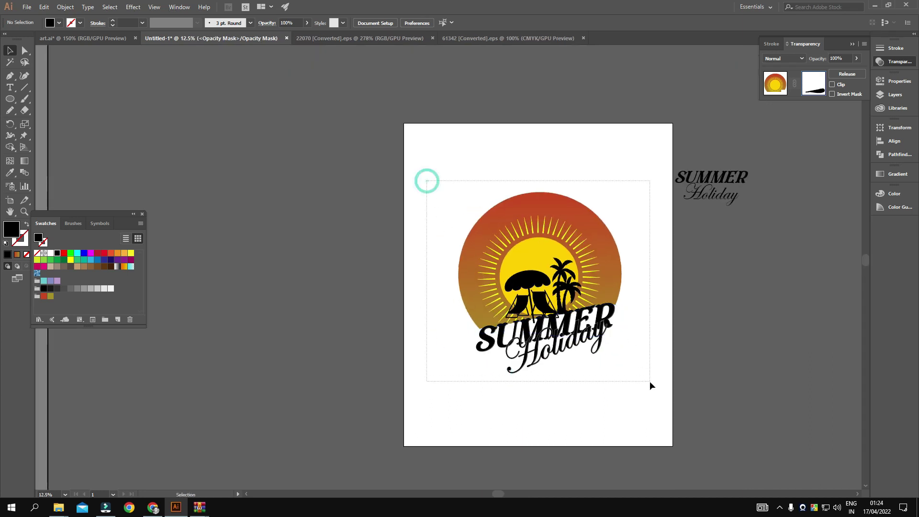
scroll(557, 291, "up", 2, "alt")
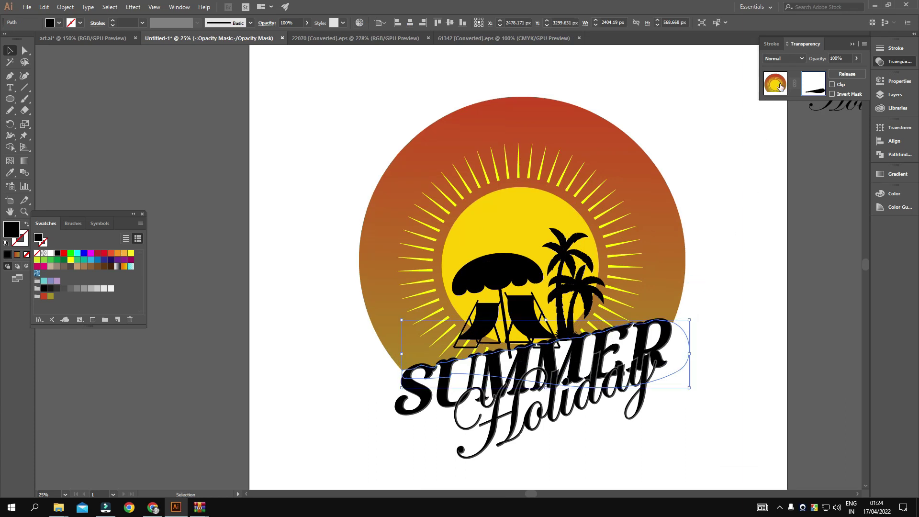
left_click(780, 86)
left_click(730, 146)
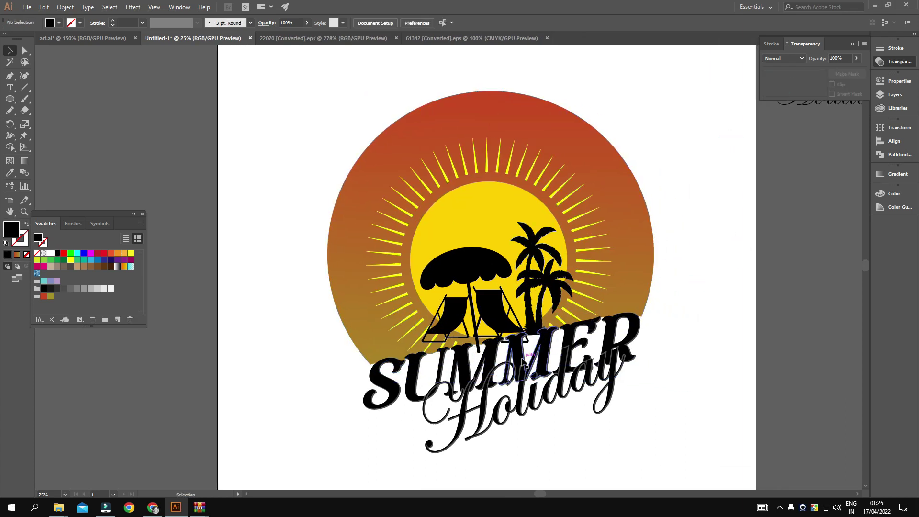
scroll(522, 362, "up", 2, "alt")
- Colour the SUMMER lettering with the sun's yellow using the Eyedropper
left_click(518, 326)
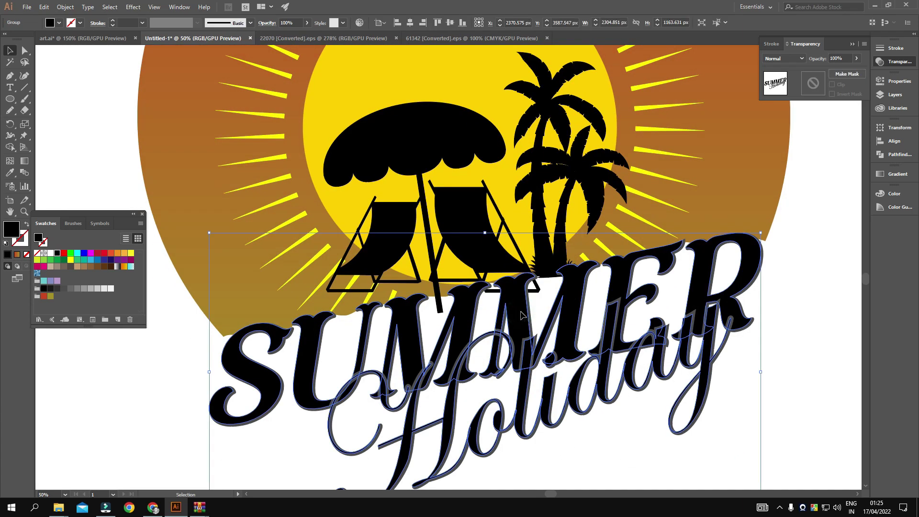
double_click(522, 315)
left_click(9, 173)
left_click(365, 104)
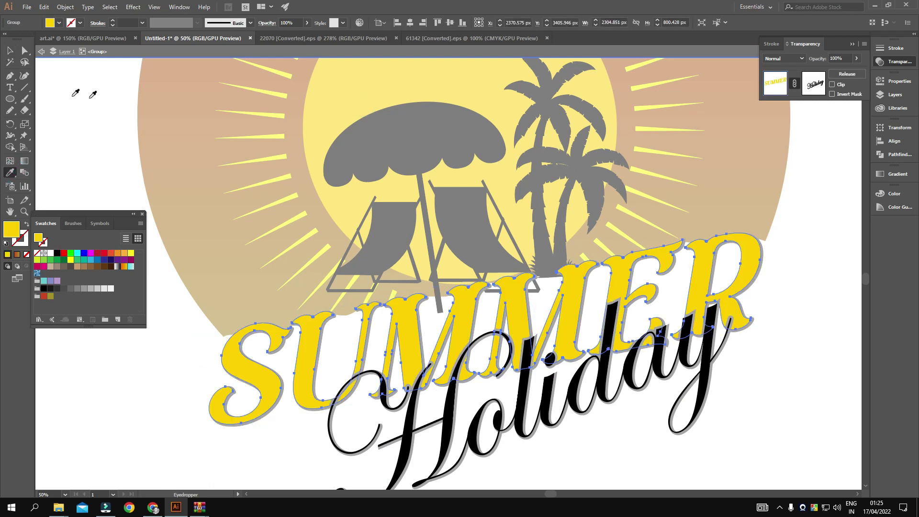
left_click(9, 50)
double_click(160, 405)
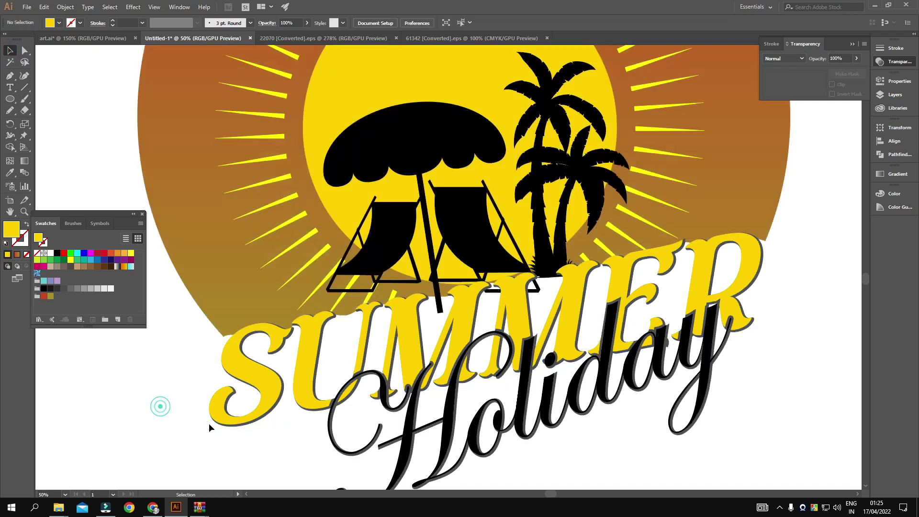
- Give Holiday the sun's orange-red gradient, with the gradient angle set to 90°
double_click(452, 417)
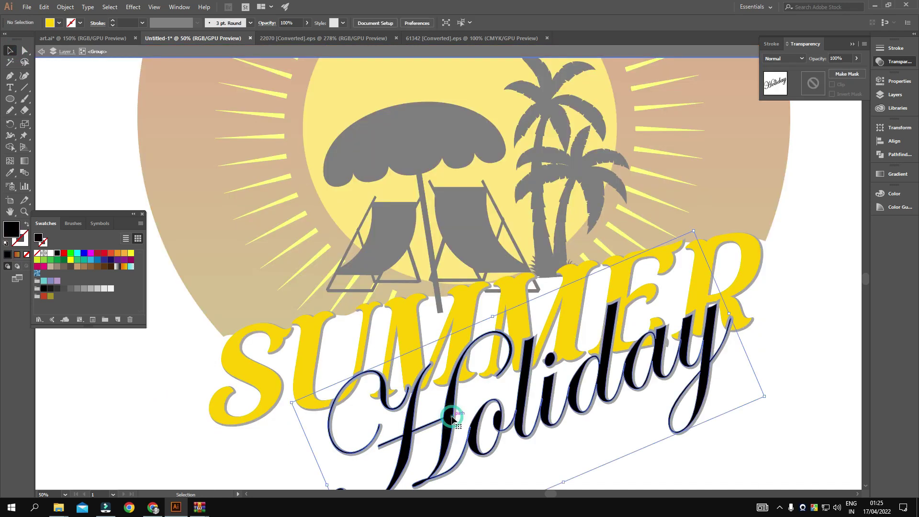
left_click(11, 174)
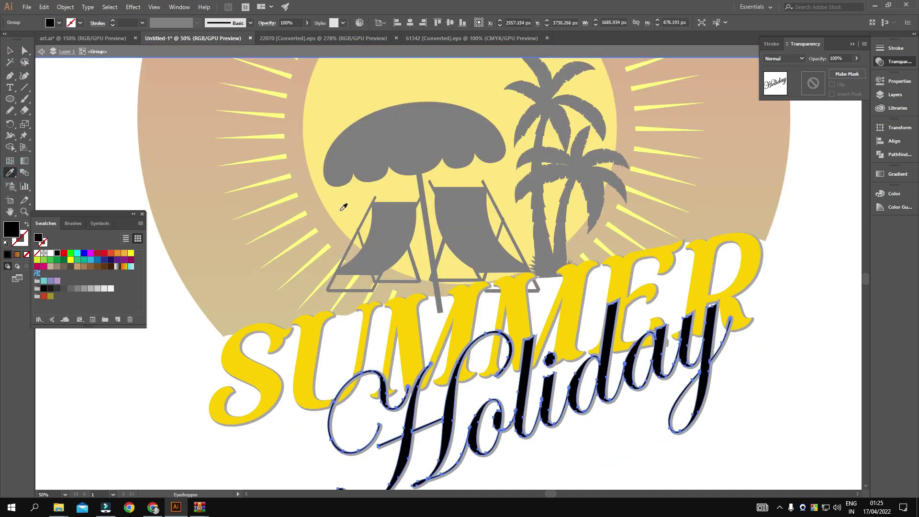
left_click(719, 168)
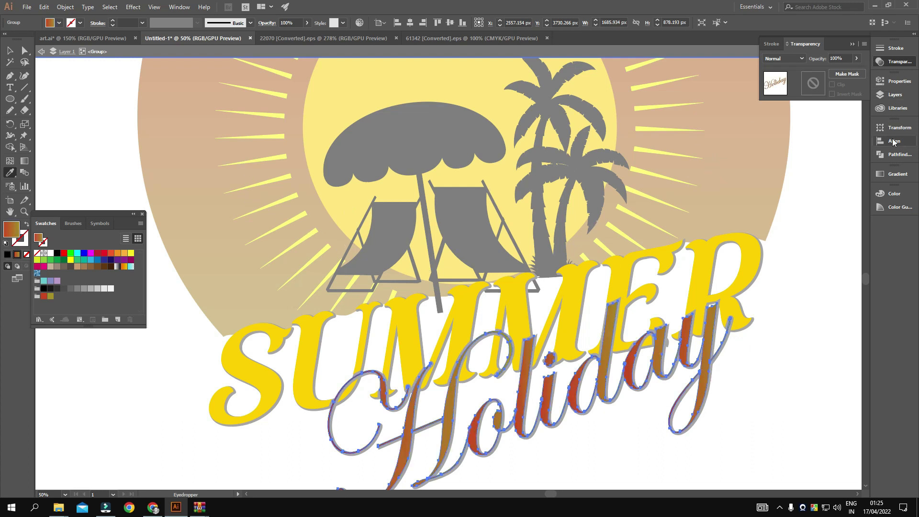
left_click(897, 174)
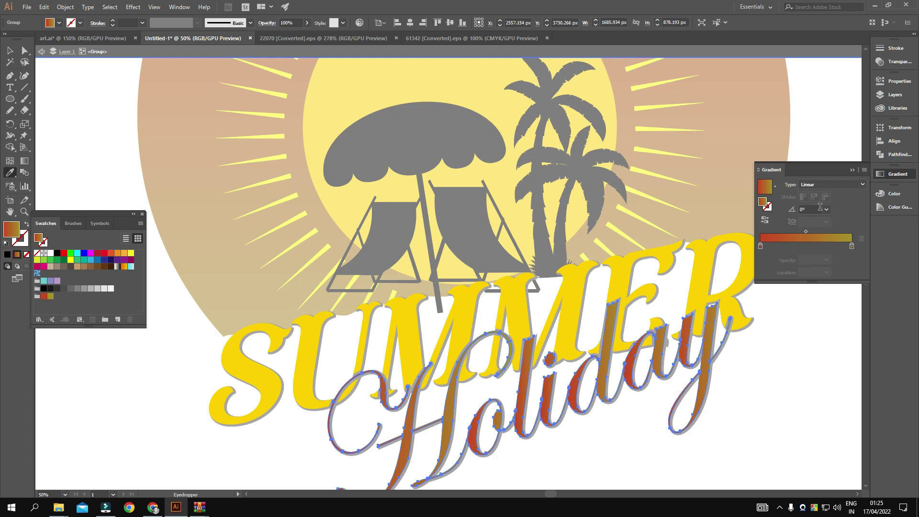
left_click(827, 211)
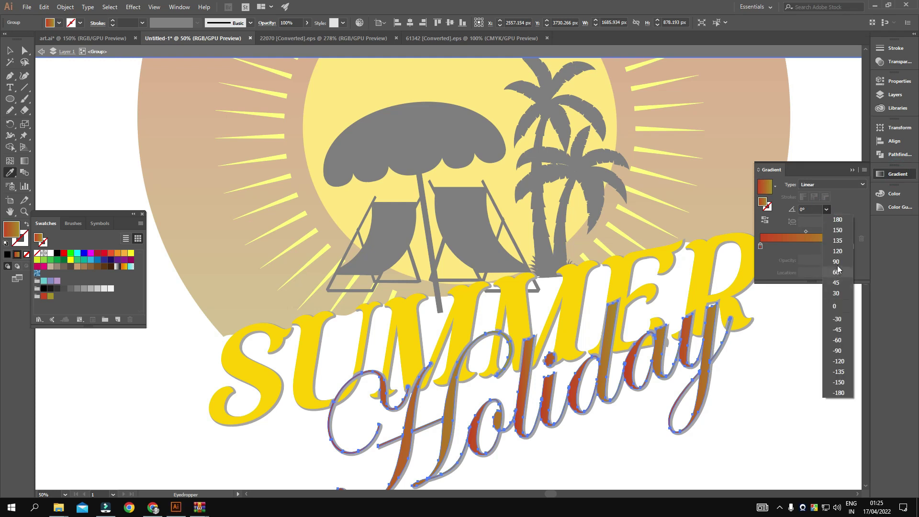
left_click(836, 262)
key("v")
left_click(780, 327)
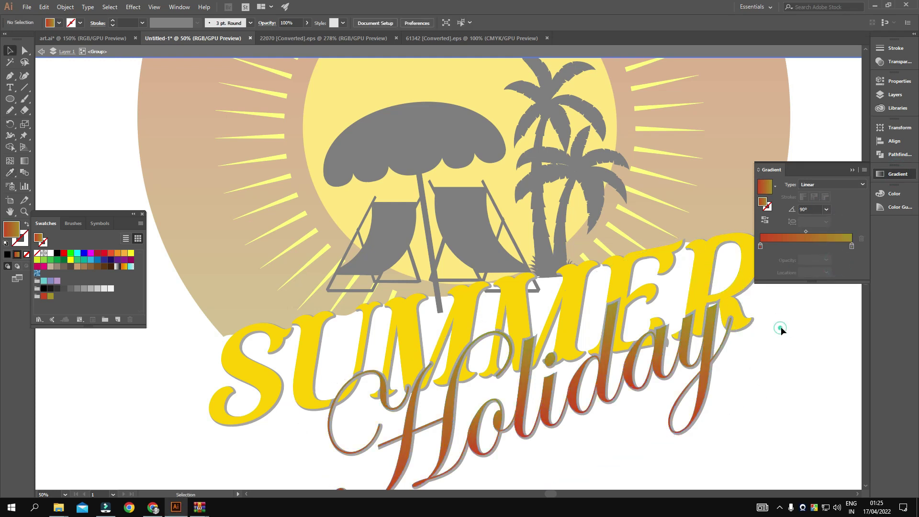
scroll(762, 327, "down", 2)
scroll(763, 327, "up", 1)
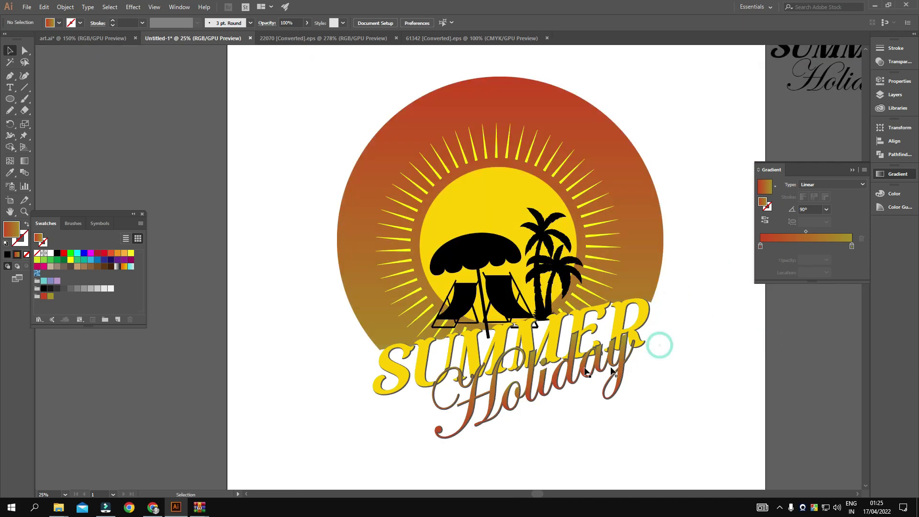
- Create an opacity mask on the selected lettering, then exit mask editing
scroll(656, 343, "up", 2)
left_click_drag(594, 366, 585, 326)
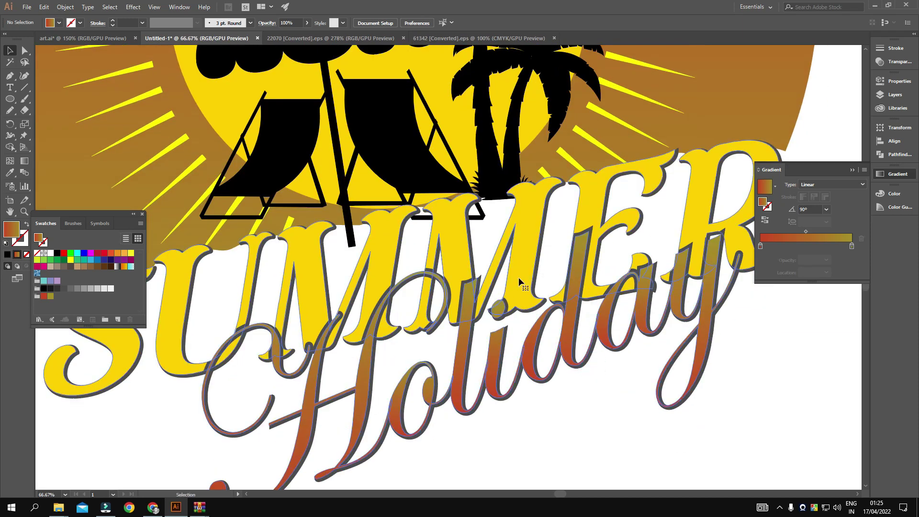
double_click(522, 276)
left_click(523, 274)
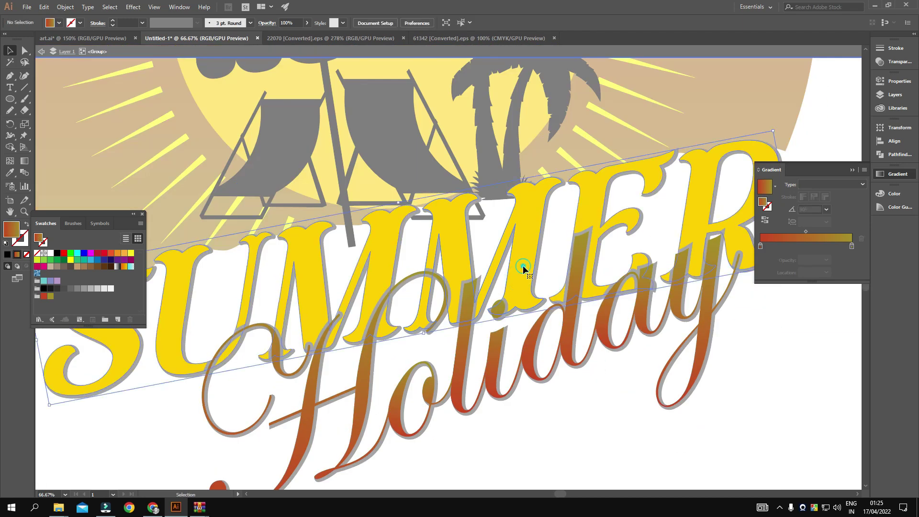
left_click(885, 61)
left_click(847, 74)
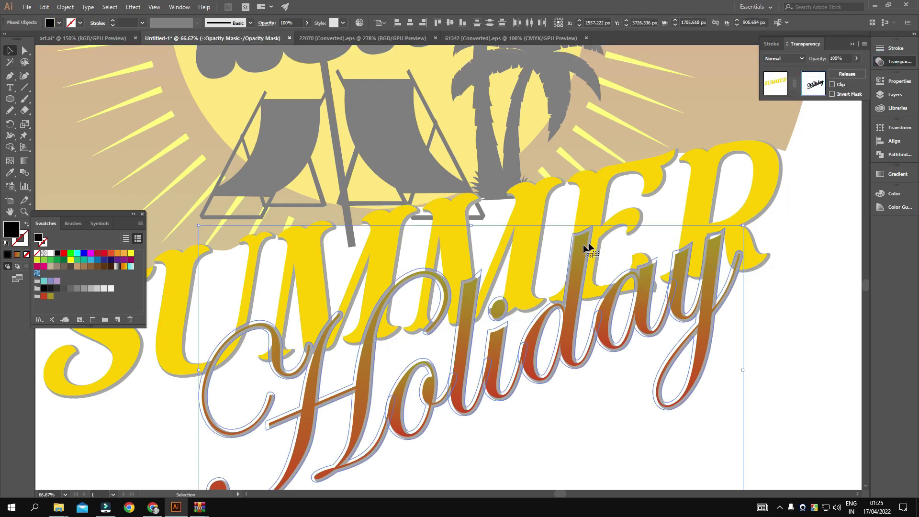
key("a")
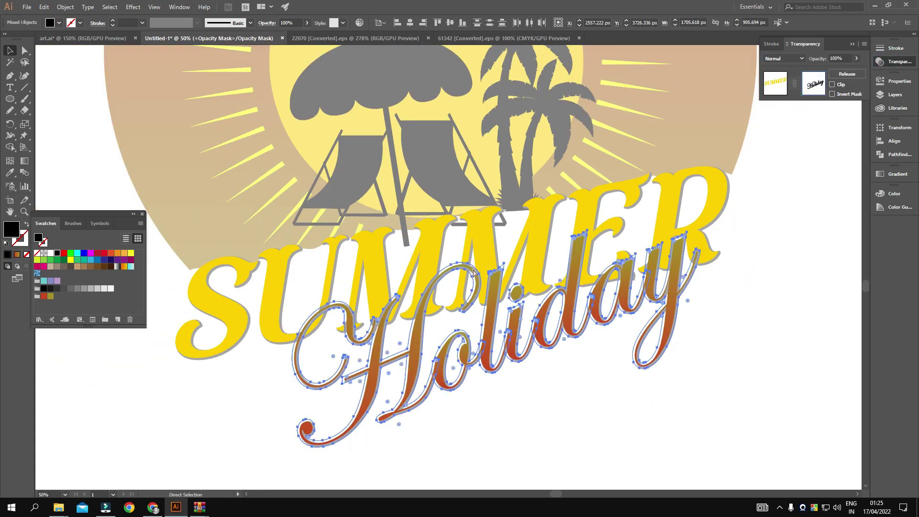
key("v")
left_click(776, 82)
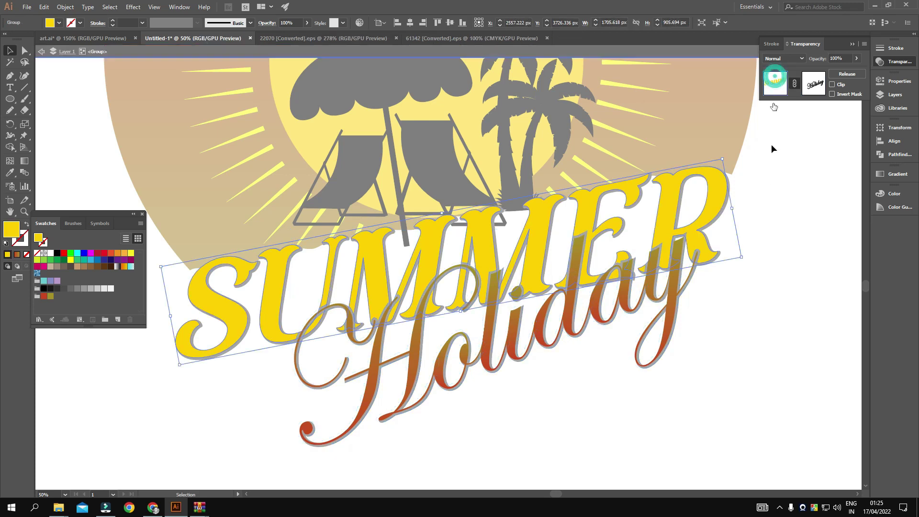
left_click(782, 179)
- Inspect the y of Holiday, then select the whole SUMMER Holiday group
scroll(676, 304, "up", 4)
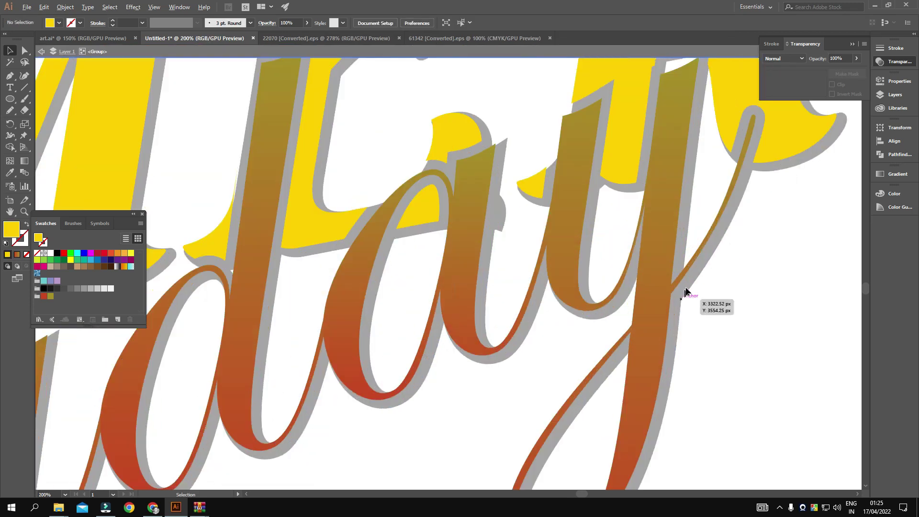
left_click(769, 286)
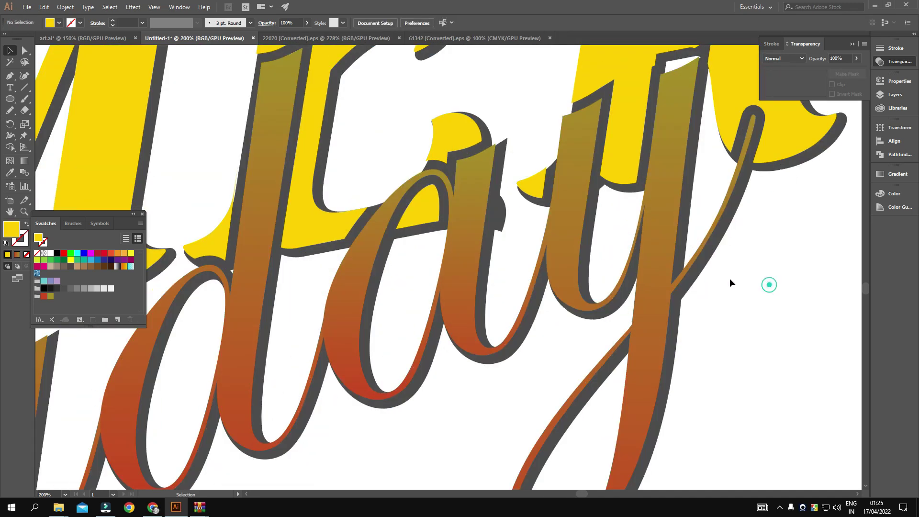
left_click(702, 266)
scroll(701, 266, "down", 1)
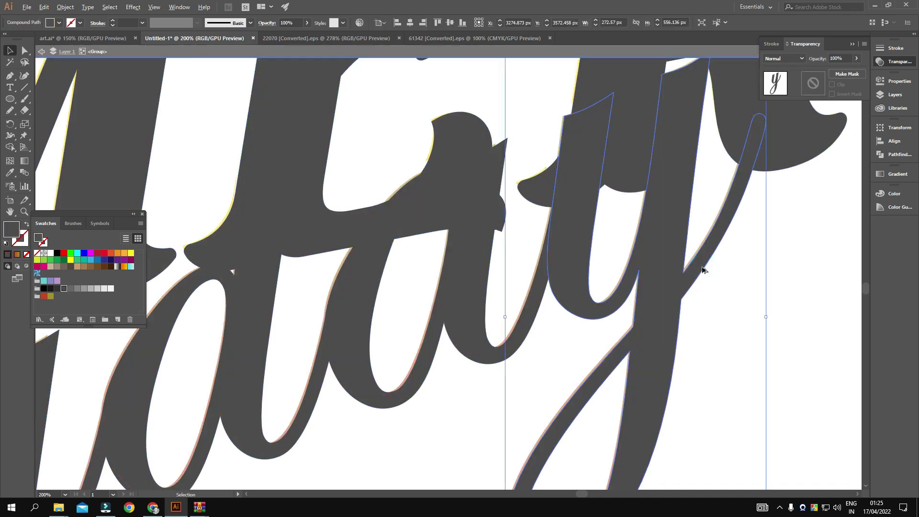
scroll(766, 253, "down", 2)
left_click(790, 249)
scroll(774, 251, "down", 1)
left_click_drag(369, 205, 793, 381)
left_click(822, 272)
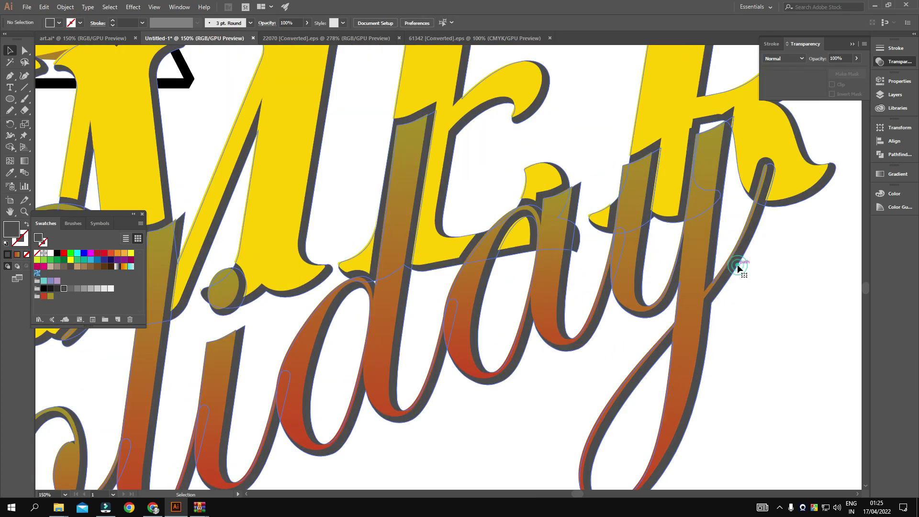
left_click(738, 265)
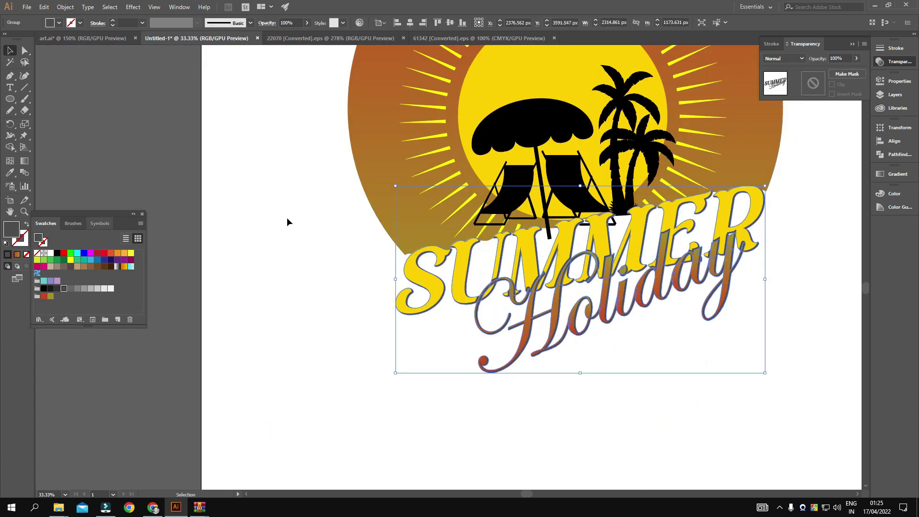
- Mask the SUMMER Holiday group with Holiday pasted in place (Ctrl+F), then view the whole badge
left_click(807, 88)
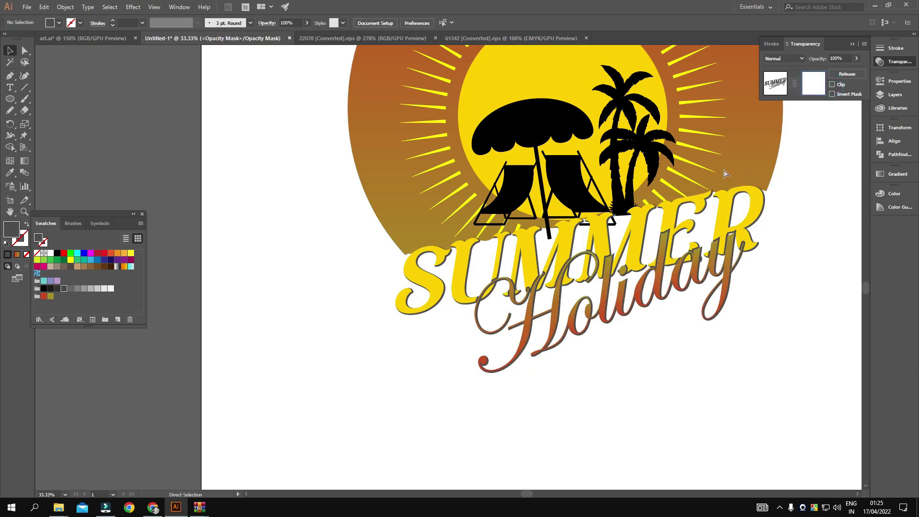
key("ctrl+f")
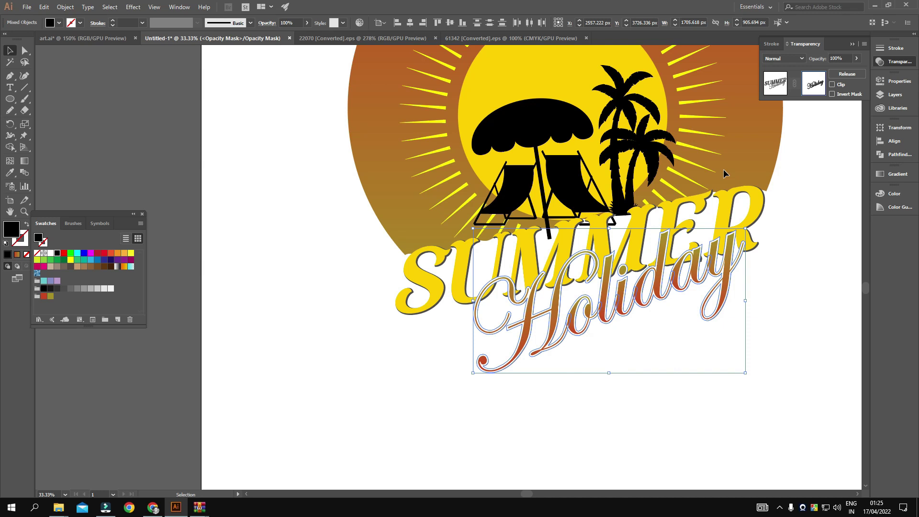
left_click(776, 83)
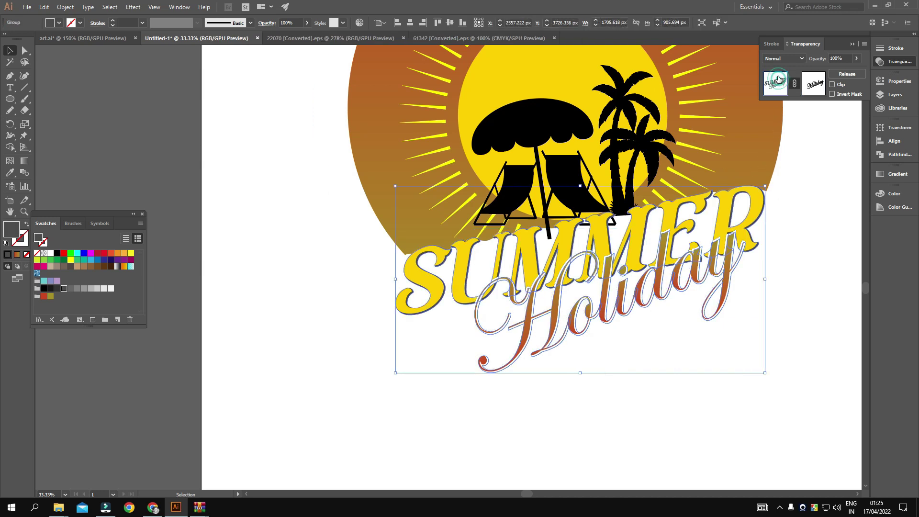
scroll(804, 231, "up", 1)
scroll(804, 232, "up", 2)
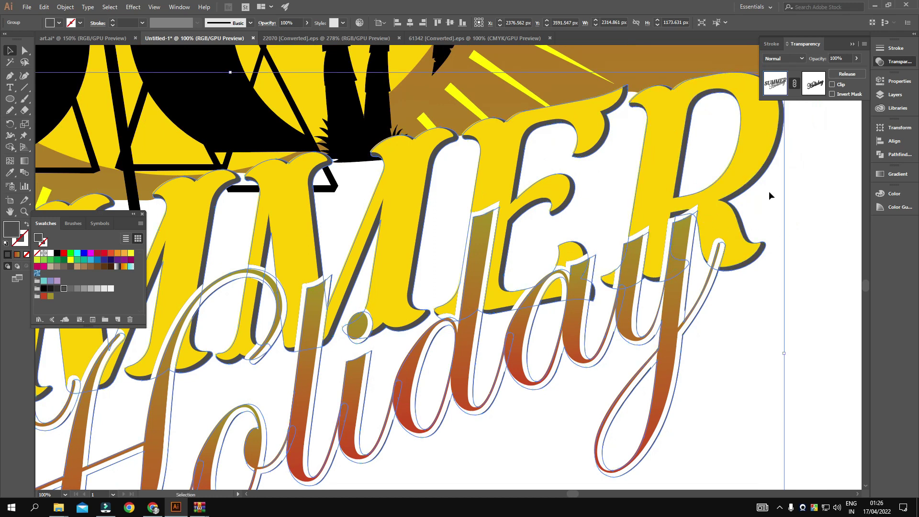
left_click(840, 185)
scroll(766, 216, "down", 1)
scroll(765, 220, "down", 1)
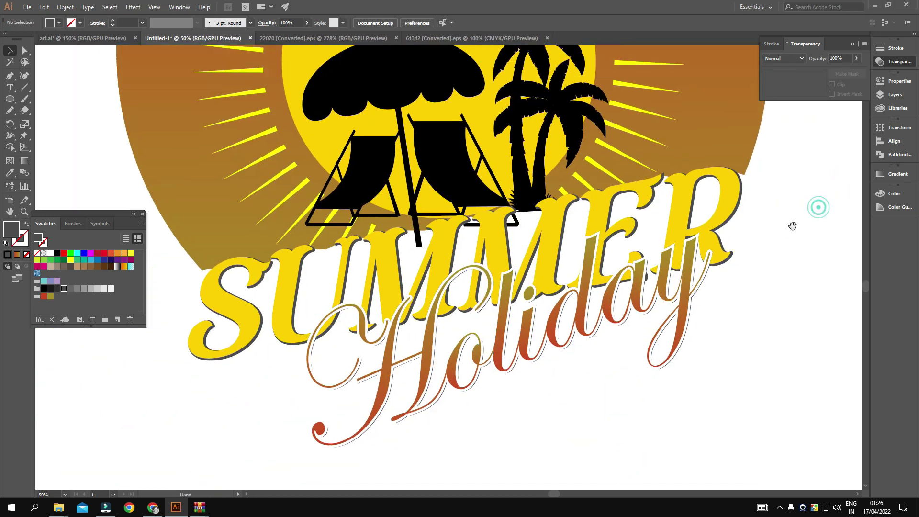
scroll(768, 217, "down", 2)
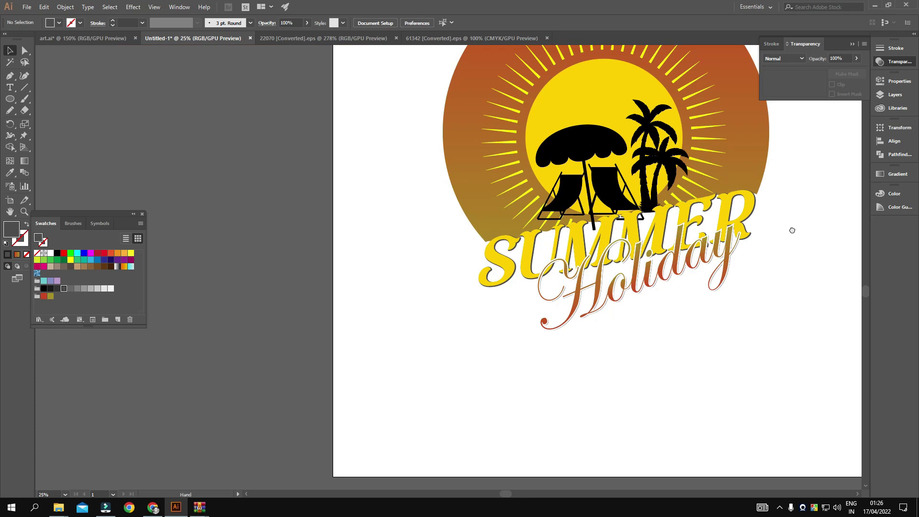
mouse_move(773, 237)
left_mouse_down()
mouse_move(732, 283)
mouse_move(722, 250)
left_mouse_up()
- Draw a near-black rectangle over the artboard and place it behind the badge
scroll(713, 272, "down", 1)
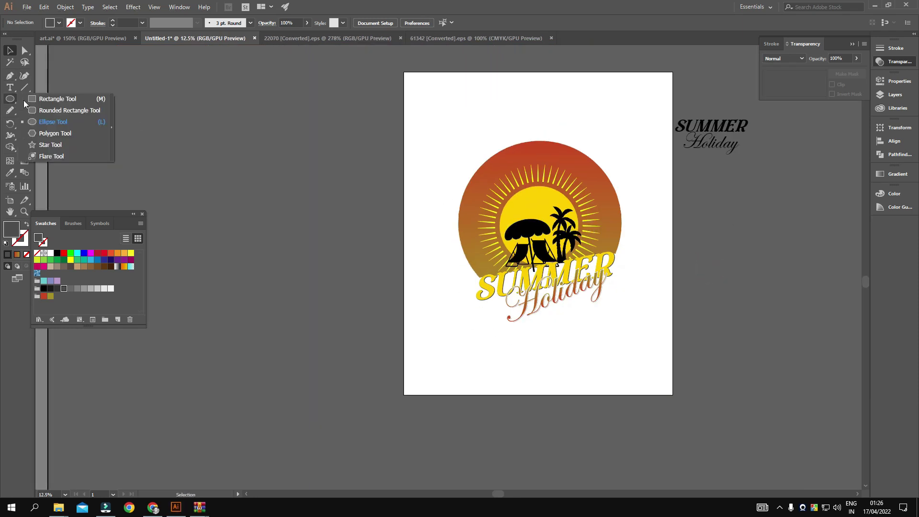
left_click_drag(11, 100, 45, 101)
left_click_drag(425, 110, 388, 121)
left_click_drag(369, 85, 622, 390)
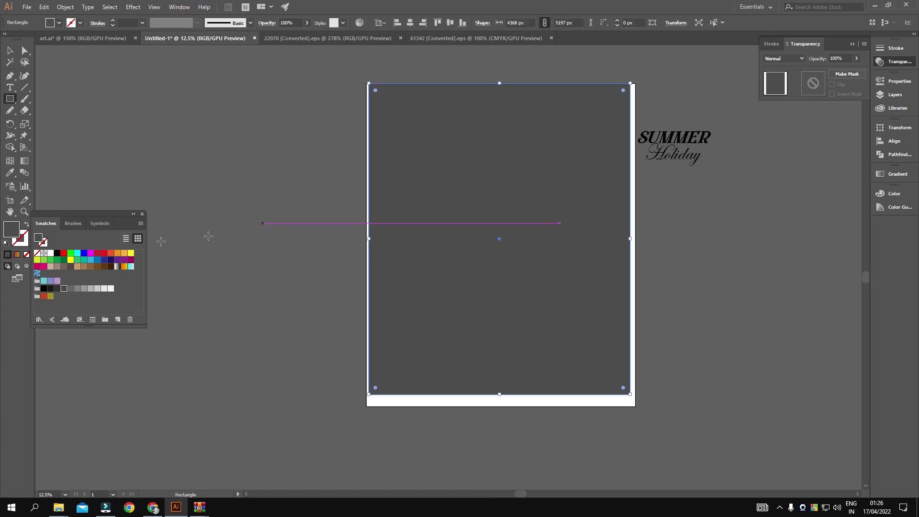
left_click(50, 288)
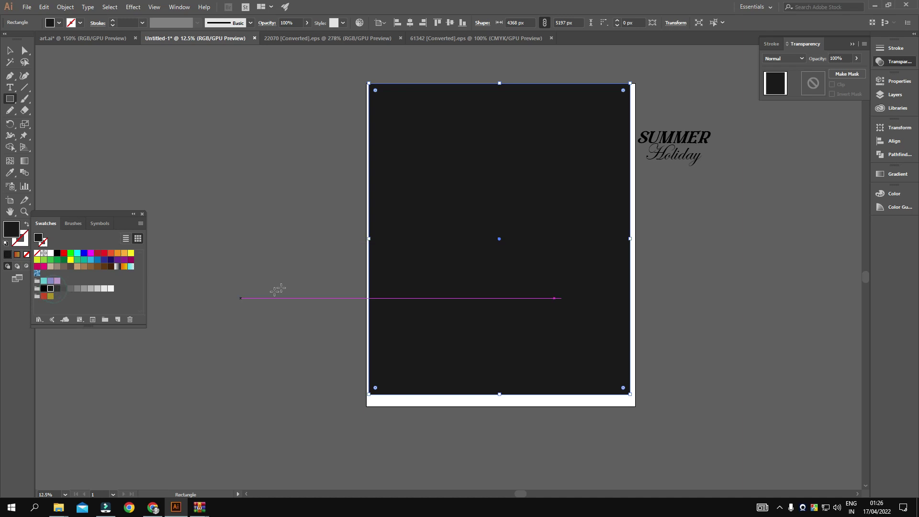
key("Delete")
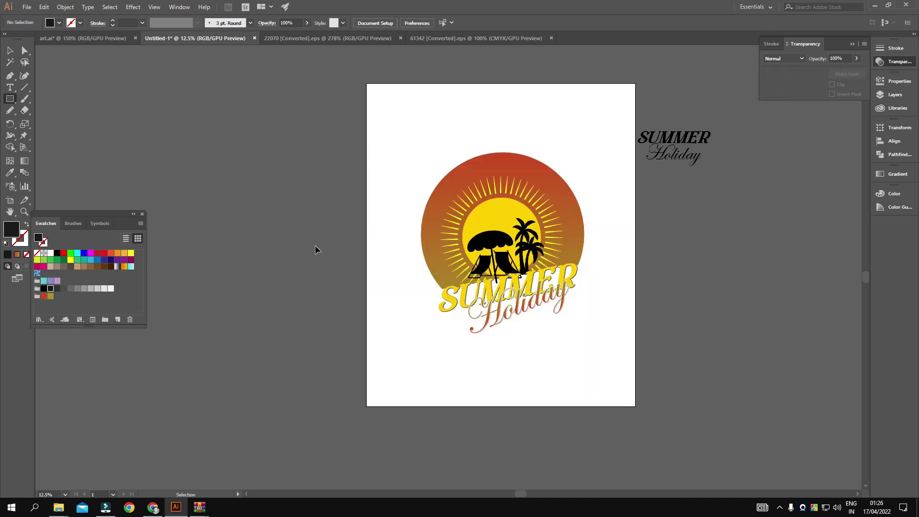
key("ctrl+z")
left_click(11, 50)
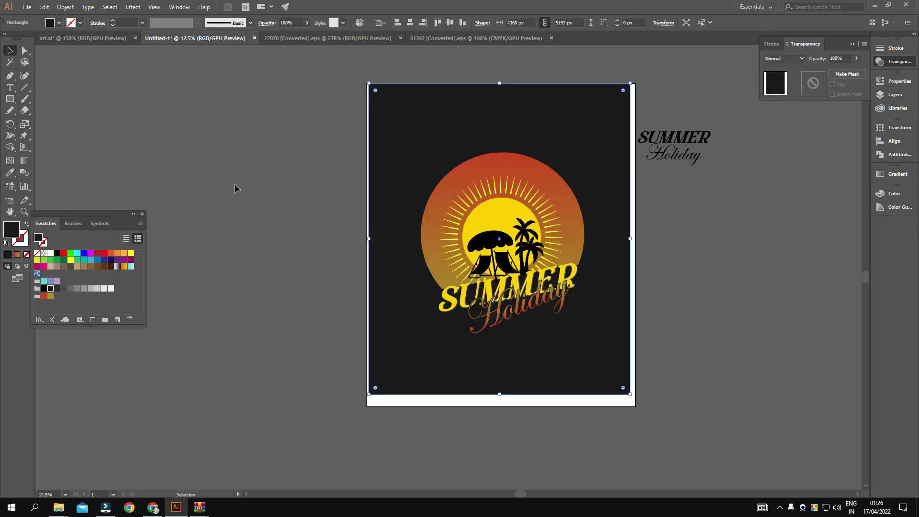
left_click(236, 188)
- Pan and zoom so the whole dark artboard is centred in view
scroll(396, 276, "up", 1)
scroll(727, 224, "right", 3)
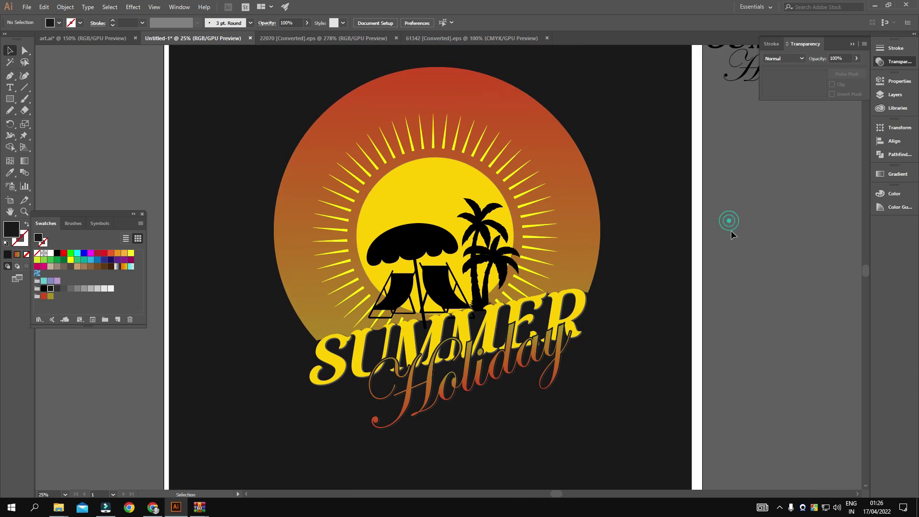
scroll(702, 260, "left", 2)
scroll(697, 282, "right", 1)
scroll(697, 282, "up", 2)
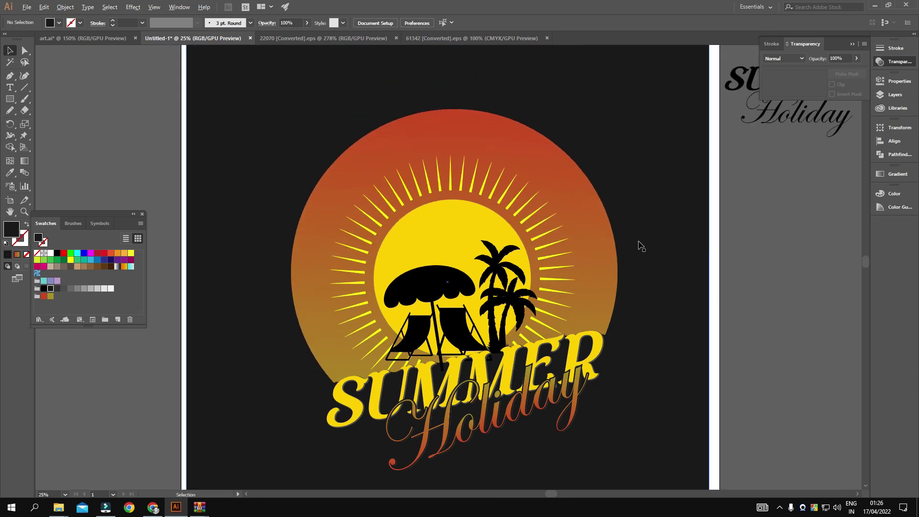
scroll(641, 247, "down", 1)
left_click_drag(692, 269, 648, 271)
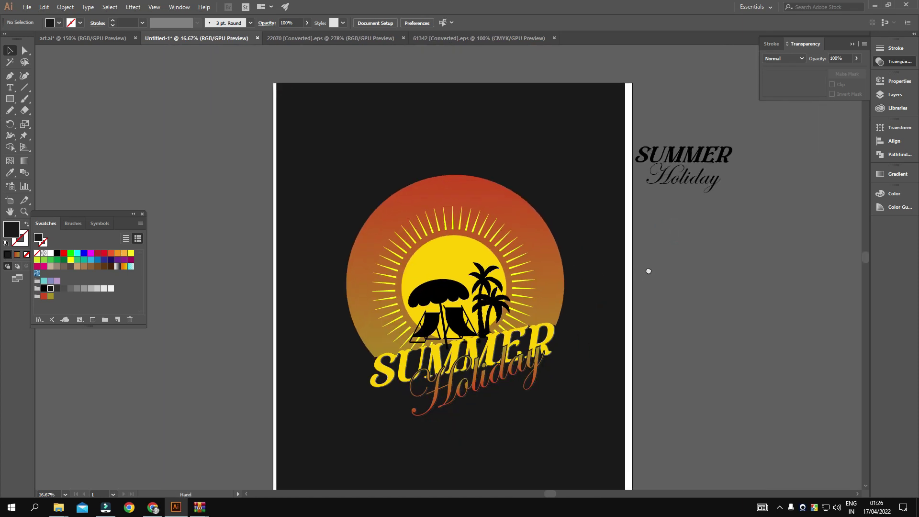
scroll(648, 271, "down", 1)
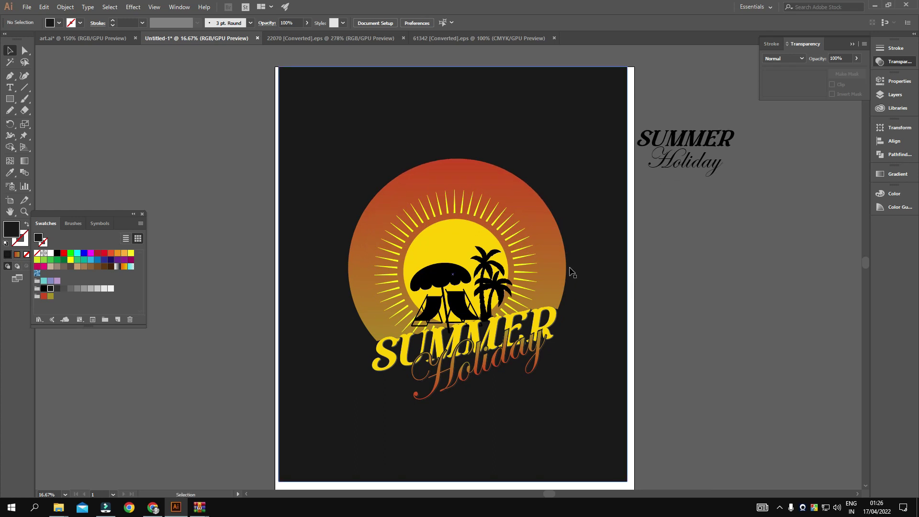
left_click_drag(683, 208, 667, 199)
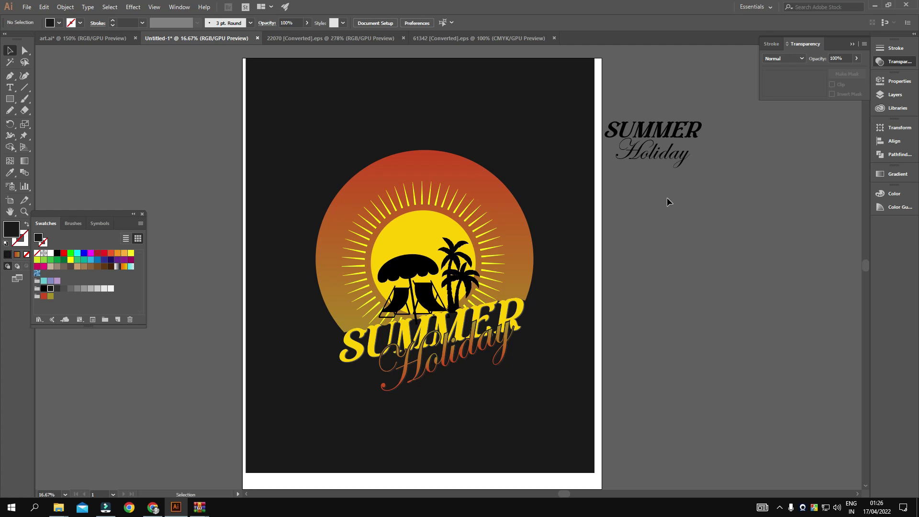